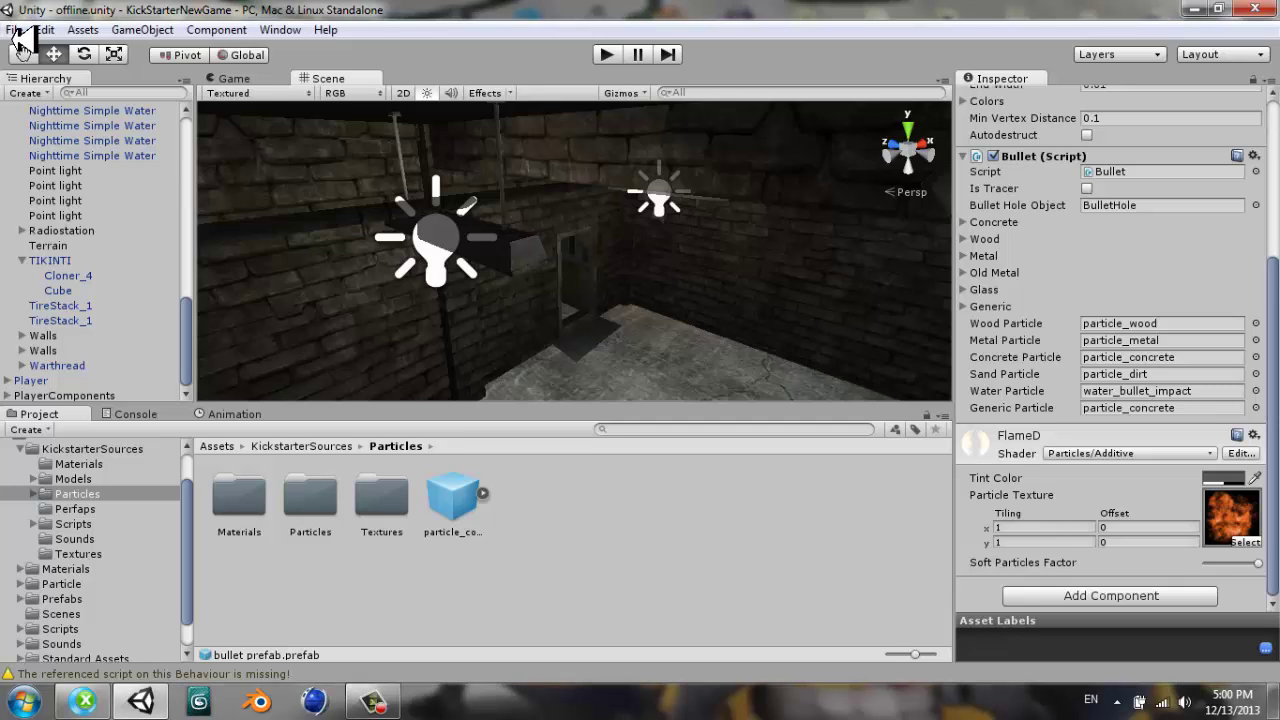
- Collapse the asset folders, open Assets/Scenes to show Game, Mainmenu and offline, and fly around the level
{"action": "left_click", "coordinate": [30, 447]}
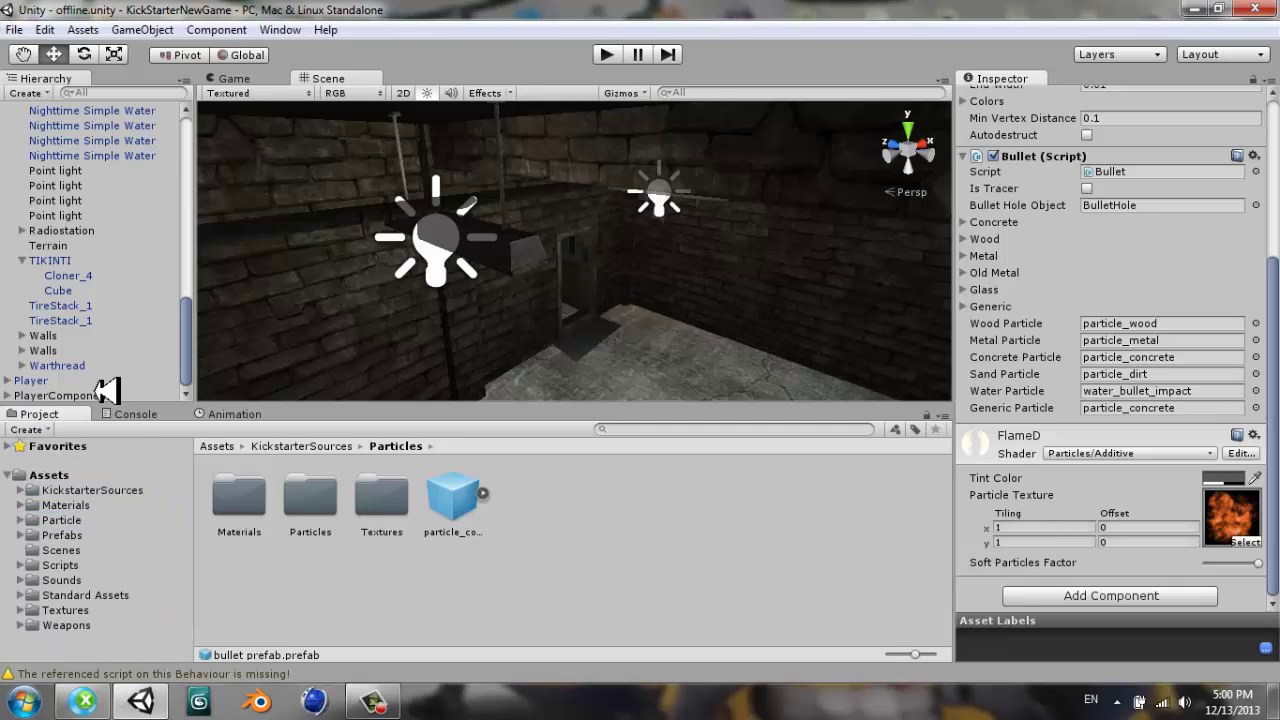
{"action": "left_click", "coordinate": [44, 474]}
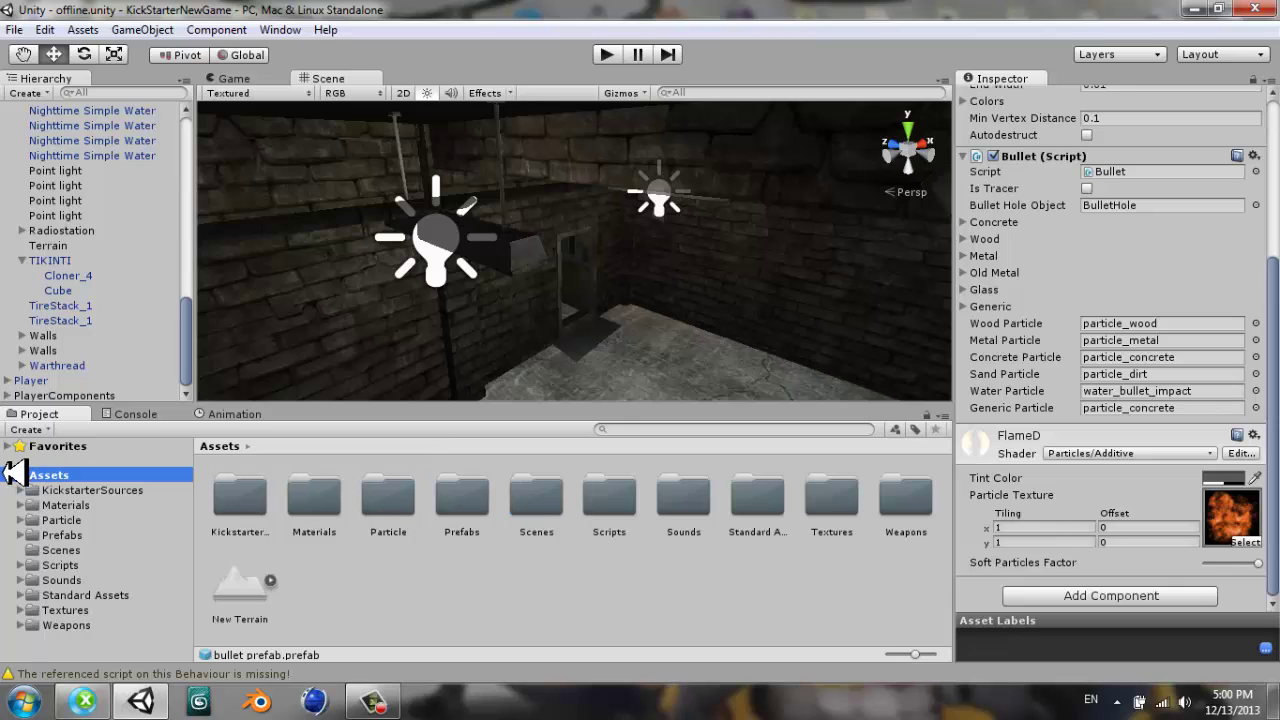
{"action": "left_click", "coordinate": [10, 474]}
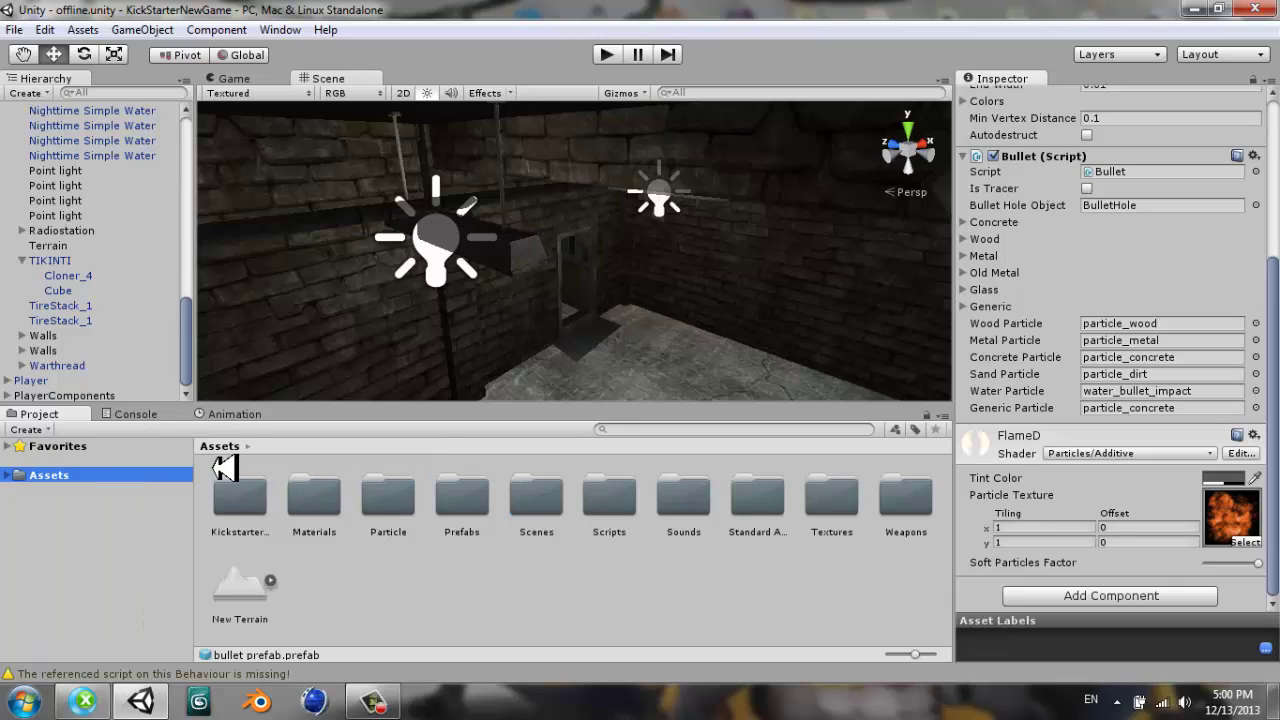
{"action": "double_click", "coordinate": [548, 514]}
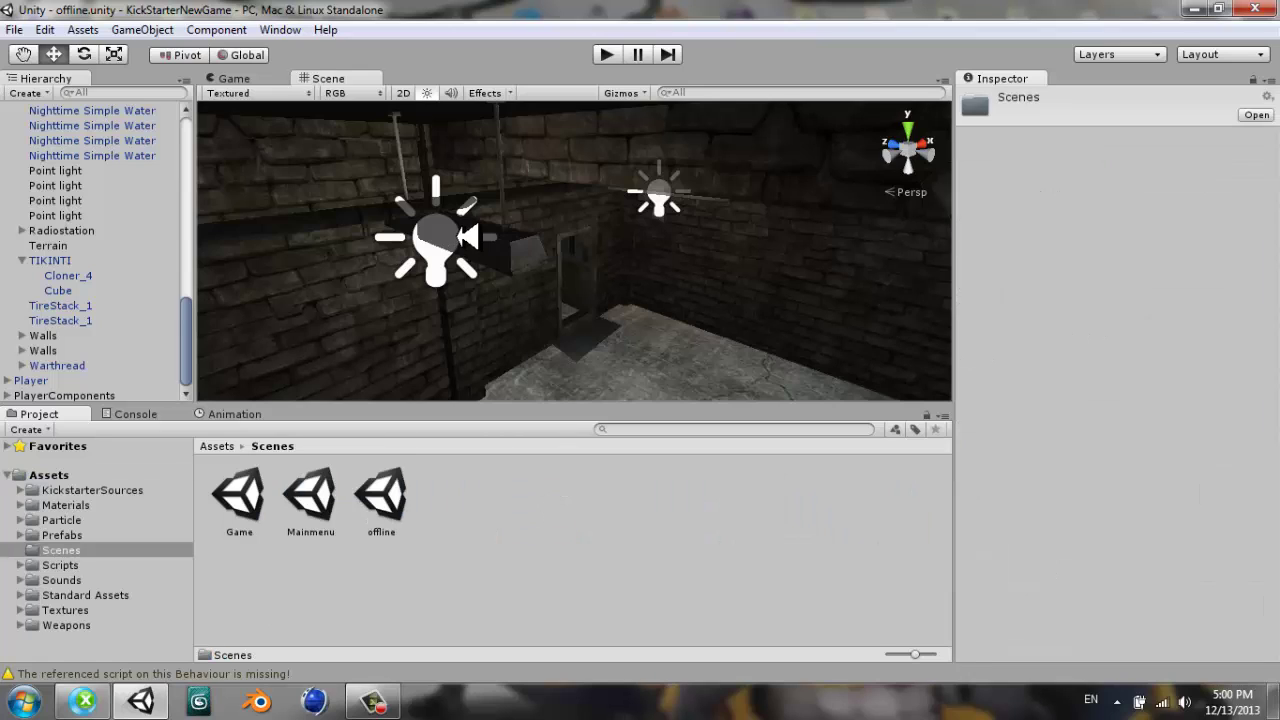
{"action": "right_click_drag", "start_coordinate": [468, 236], "coordinate": [523, 268]}
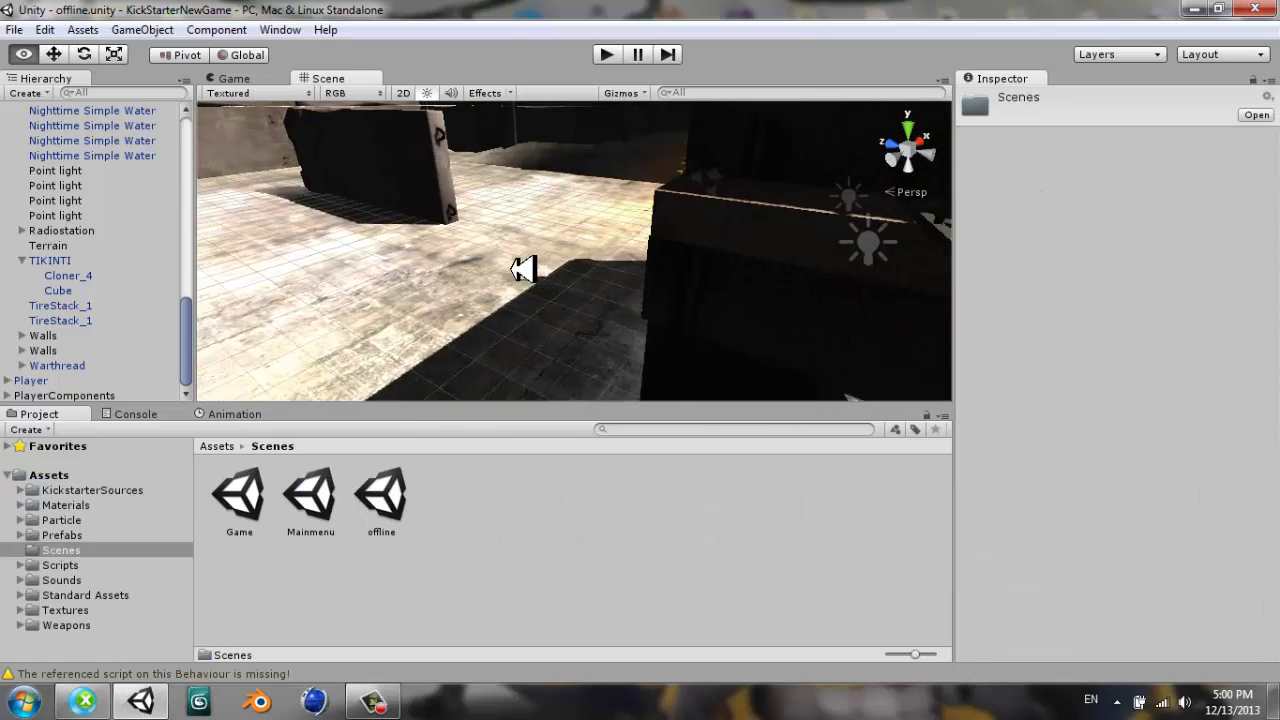
{"action": "mouse_move", "coordinate": [523, 268]}
{"action": "right_mouse_down"}
{"action": "mouse_move", "coordinate": [1003, 204]}
{"action": "mouse_move", "coordinate": [849, 203]}
{"action": "mouse_move", "coordinate": [894, 194]}
{"action": "right_mouse_up"}
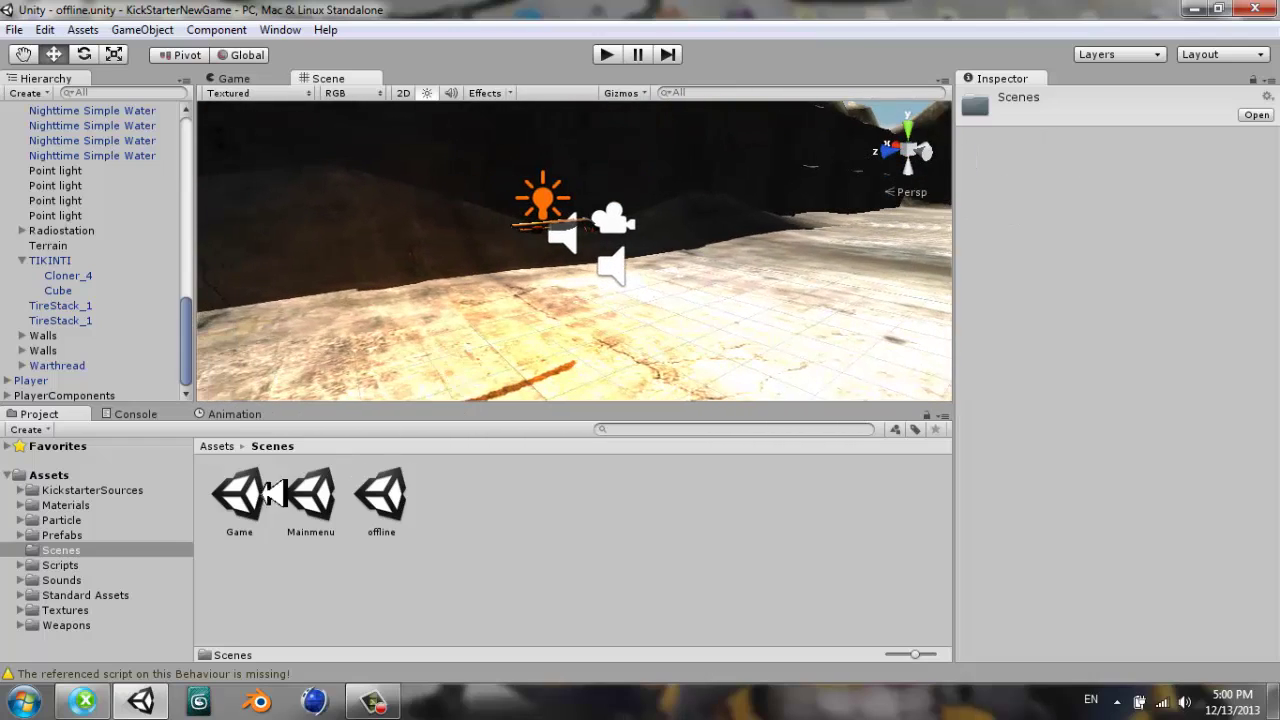
- Open the Game scene and inspect its Map, PlayerComponents and GUI objects
{"action": "double_click", "coordinate": [241, 489]}
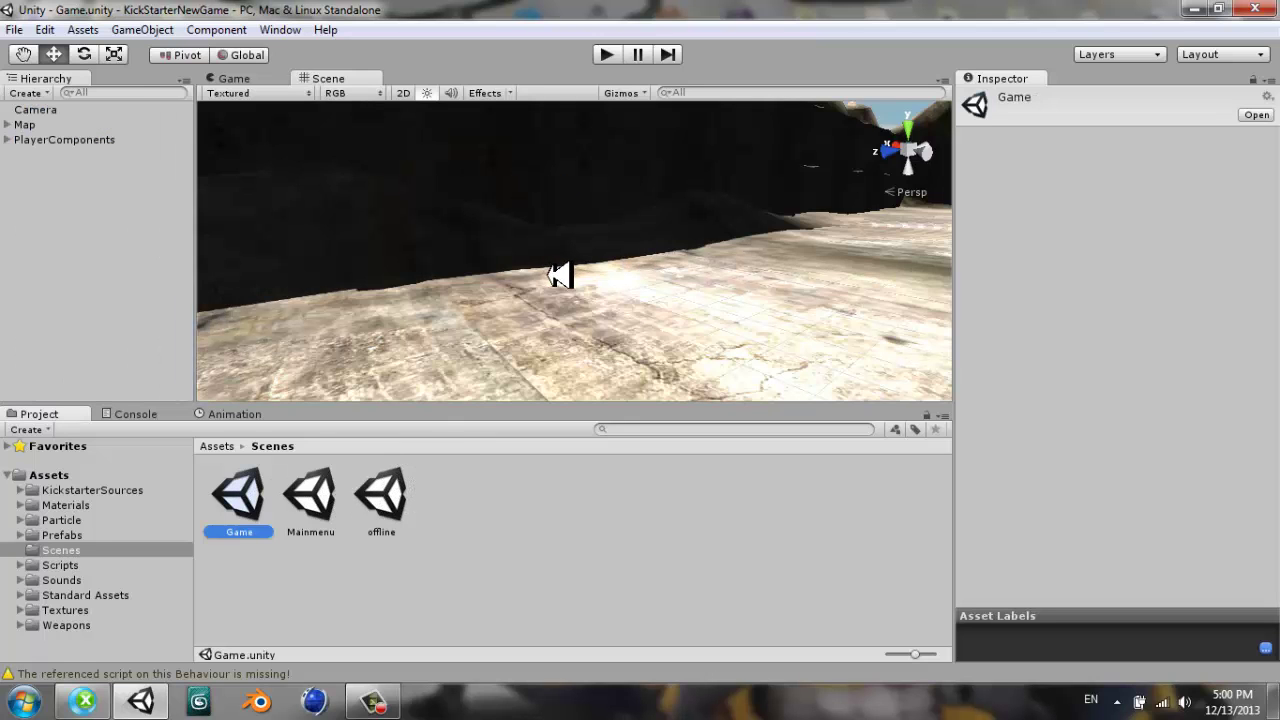
{"action": "mouse_move", "coordinate": [563, 274]}
{"action": "right_mouse_down"}
{"action": "mouse_move", "coordinate": [1089, 283]}
{"action": "mouse_move", "coordinate": [365, 289]}
{"action": "mouse_move", "coordinate": [314, 189]}
{"action": "mouse_move", "coordinate": [641, 163]}
{"action": "mouse_move", "coordinate": [605, 164]}
{"action": "right_mouse_up"}
{"action": "left_click", "coordinate": [50, 128]}
{"action": "left_click", "coordinate": [40, 139]}
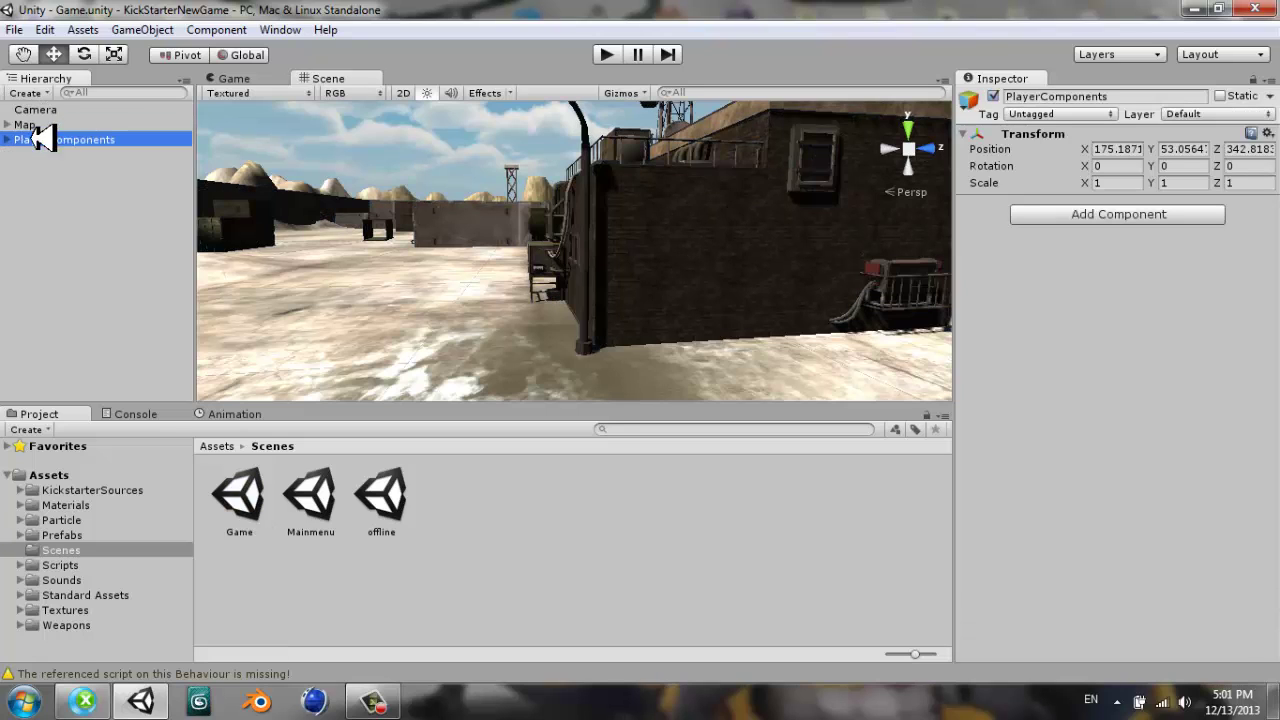
{"action": "left_click", "coordinate": [40, 153]}
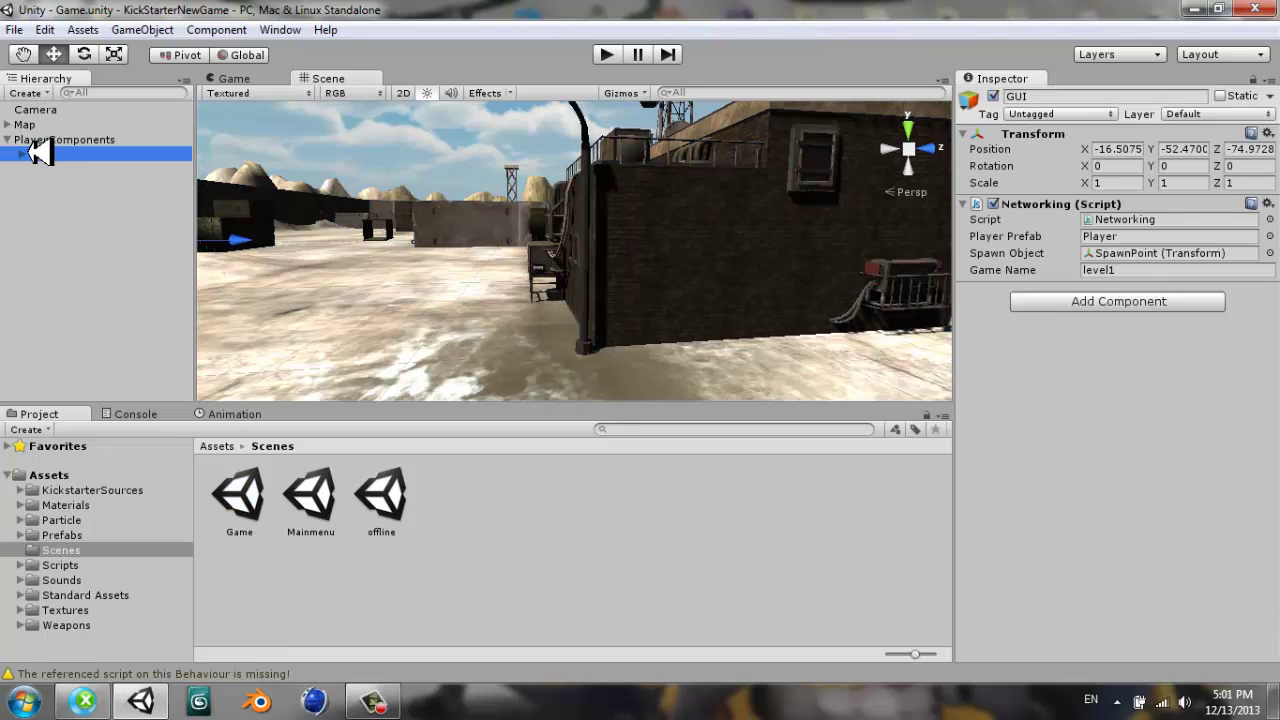
{"action": "left_click", "coordinate": [91, 207]}
{"action": "left_click", "coordinate": [103, 157]}
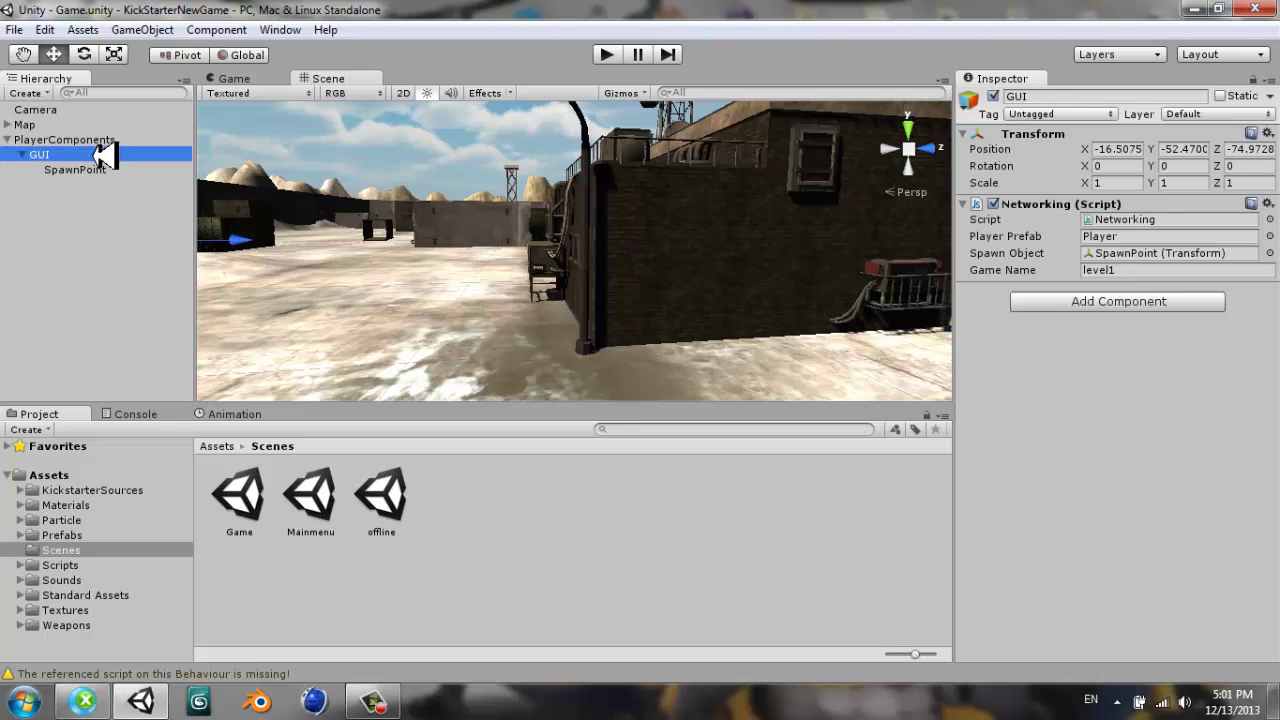
- Inspect the NetworkView script code and place SpawnPoint under the GUI object
{"action": "left_click", "coordinate": [1208, 218]}
{"action": "left_click", "coordinate": [326, 505]}
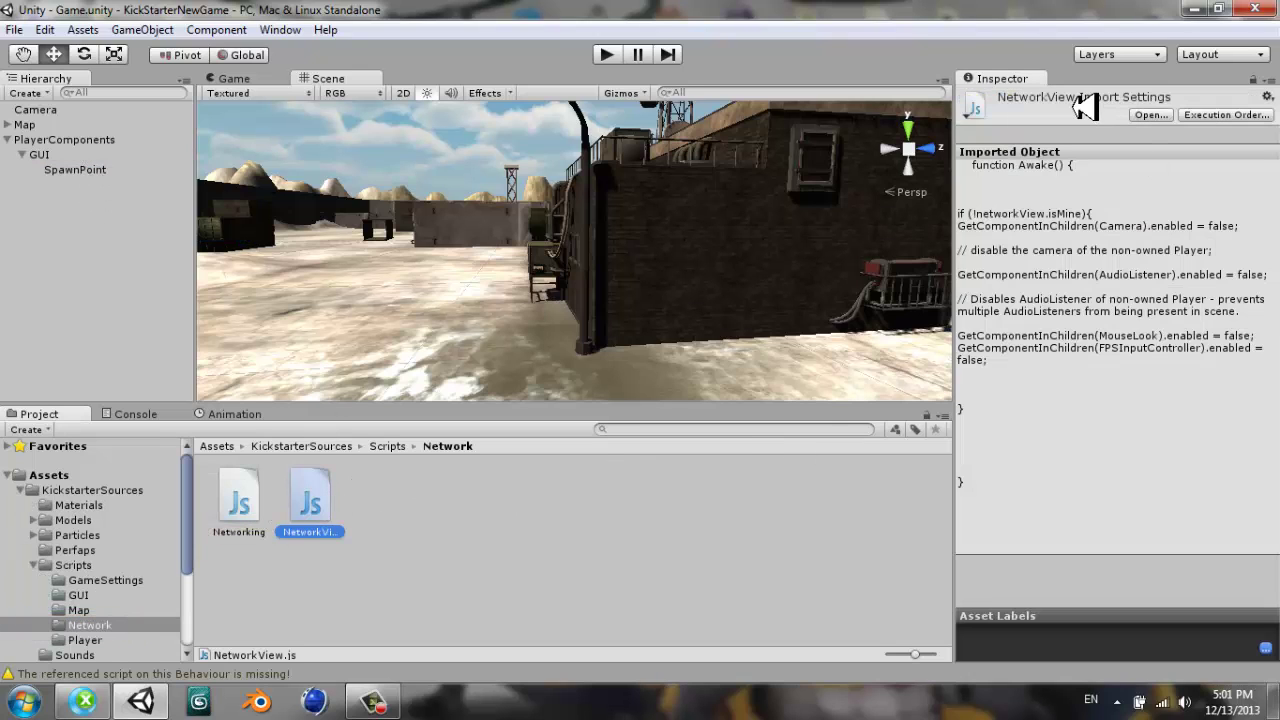
{"action": "left_click_drag", "start_coordinate": [30, 152], "coordinate": [36, 160]}
{"action": "left_click", "coordinate": [40, 156]}
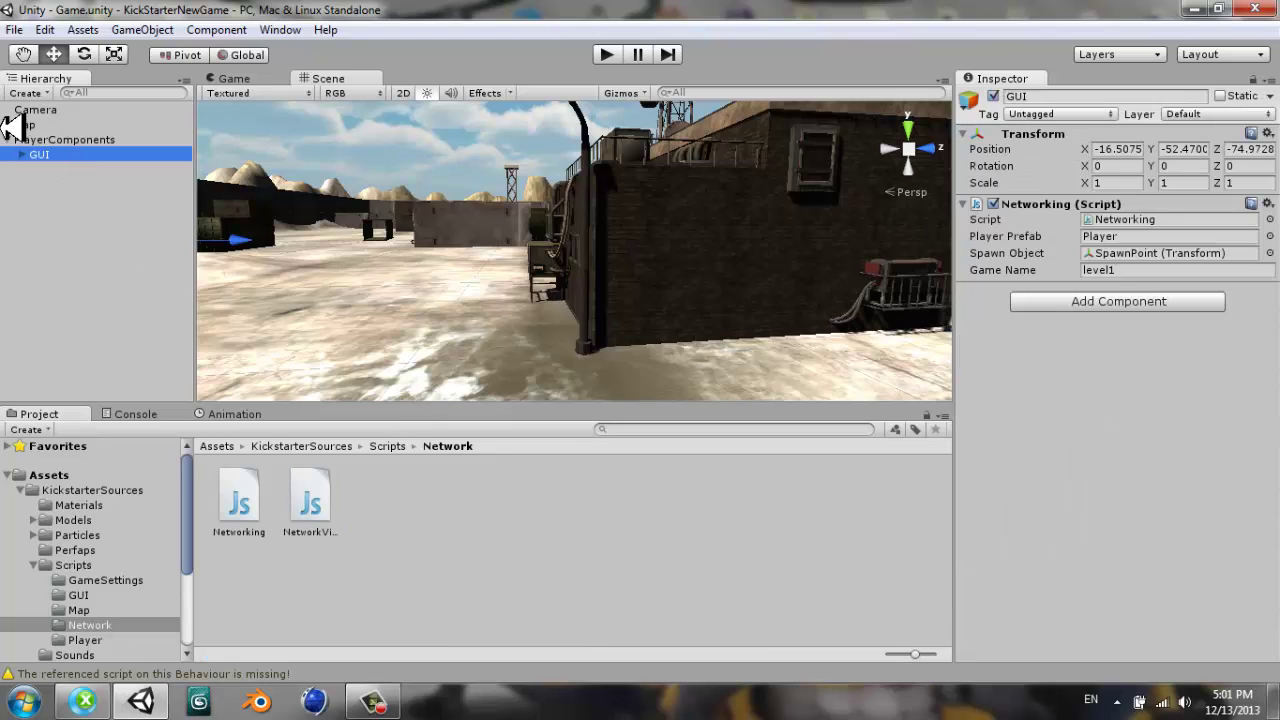
{"action": "left_click", "coordinate": [7, 139]}
{"action": "left_click", "coordinate": [55, 139]}
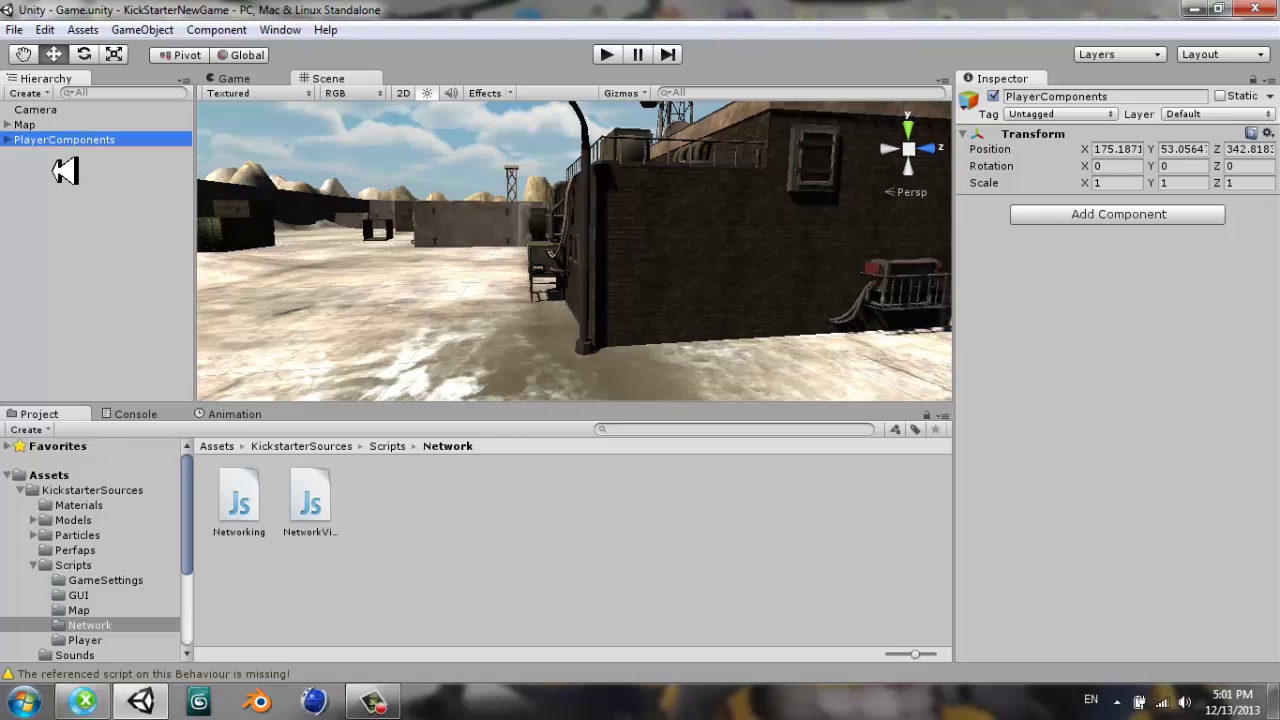
- Clear the selection, show the Scripts folder contents, and minimize Unity to the desktop
{"action": "left_click", "coordinate": [443, 560]}
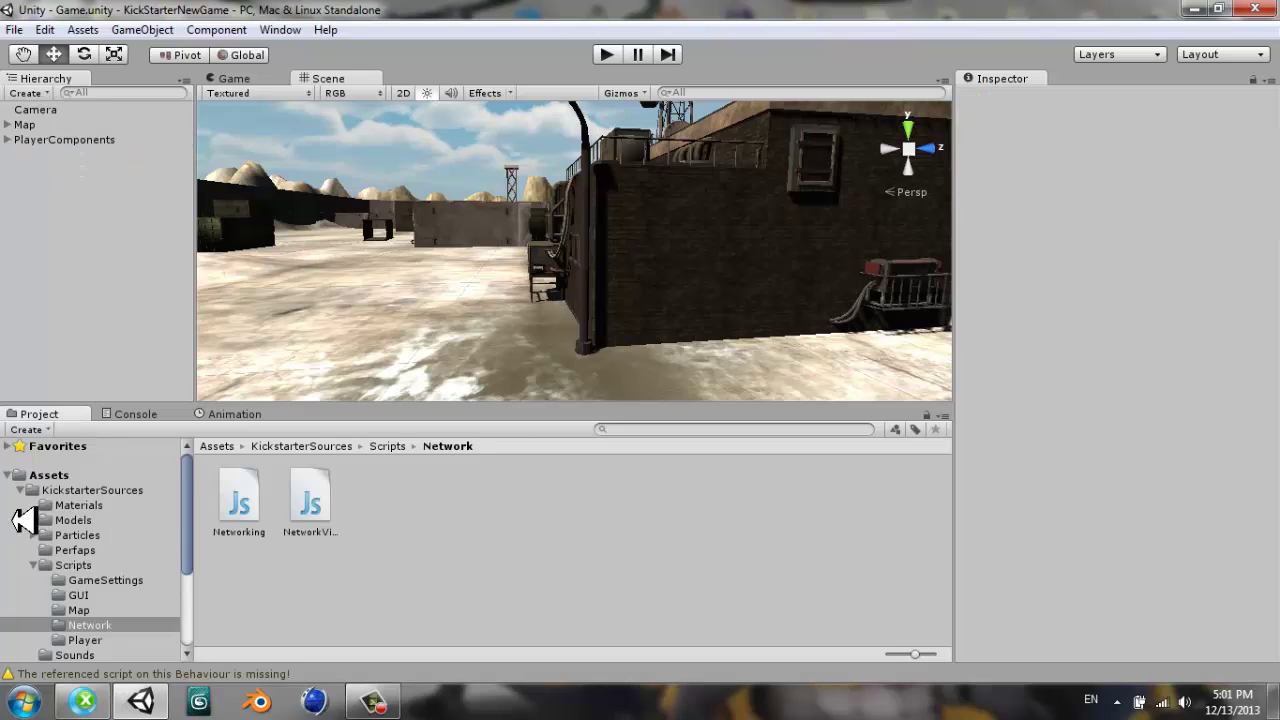
{"action": "left_click", "coordinate": [36, 565]}
{"action": "left_click", "coordinate": [82, 567]}
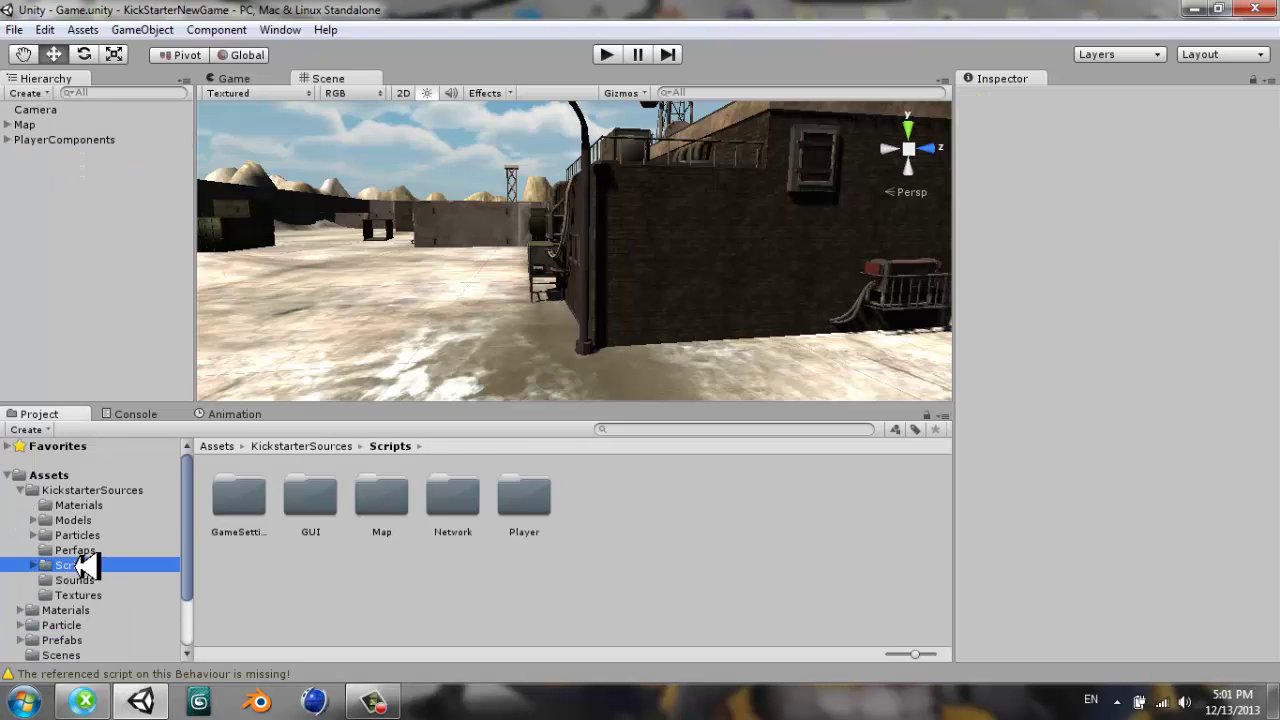
{"action": "left_click", "coordinate": [140, 700]}
- Browse to D:\Program Files (x86)\GameDevelopment\Projects\KickStarterNewGame\KickStarterProjectTest and launch the game
{"action": "left_click_drag", "start_coordinate": [692, 166], "coordinate": [550, 294]}
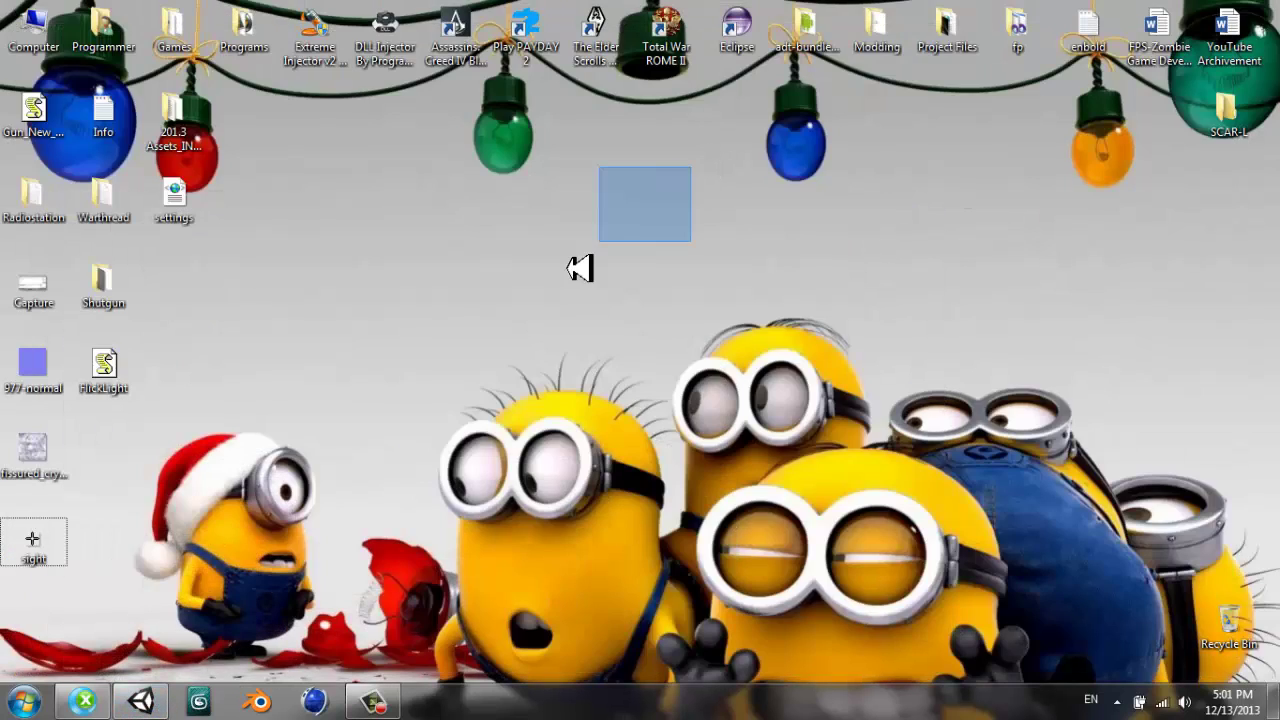
{"action": "double_click", "coordinate": [38, 22]}
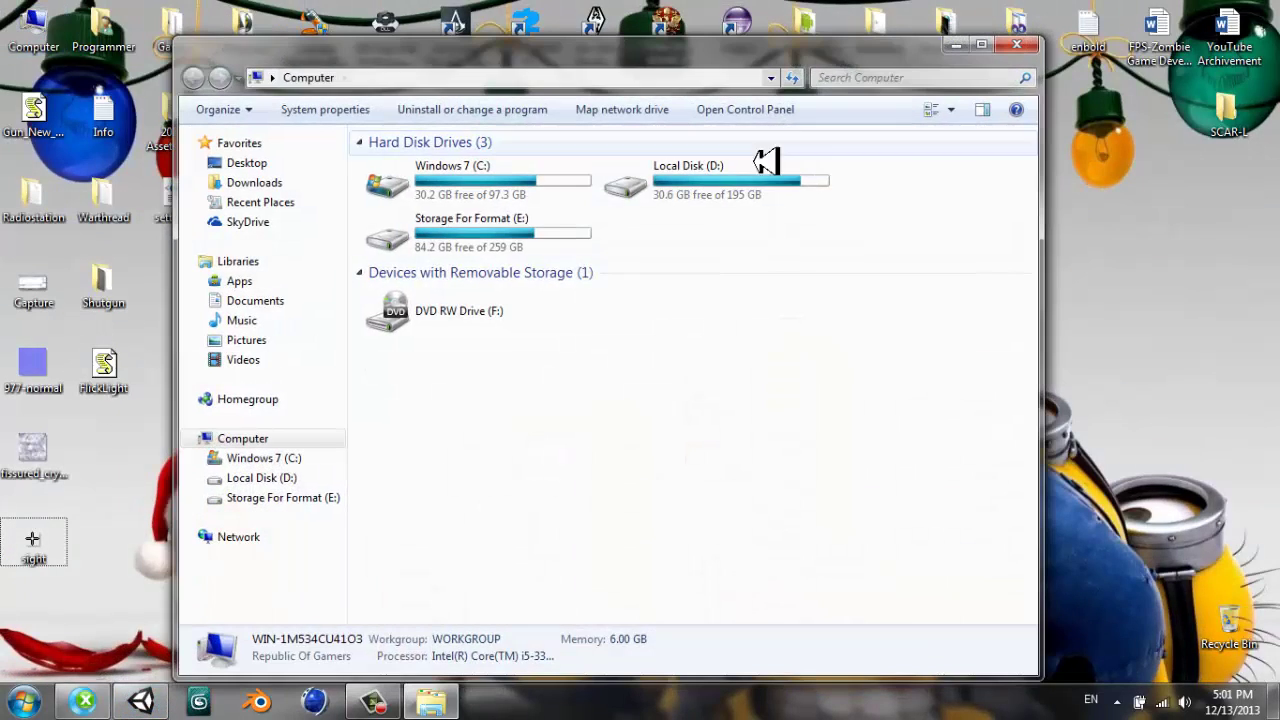
{"action": "left_click", "coordinate": [682, 199]}
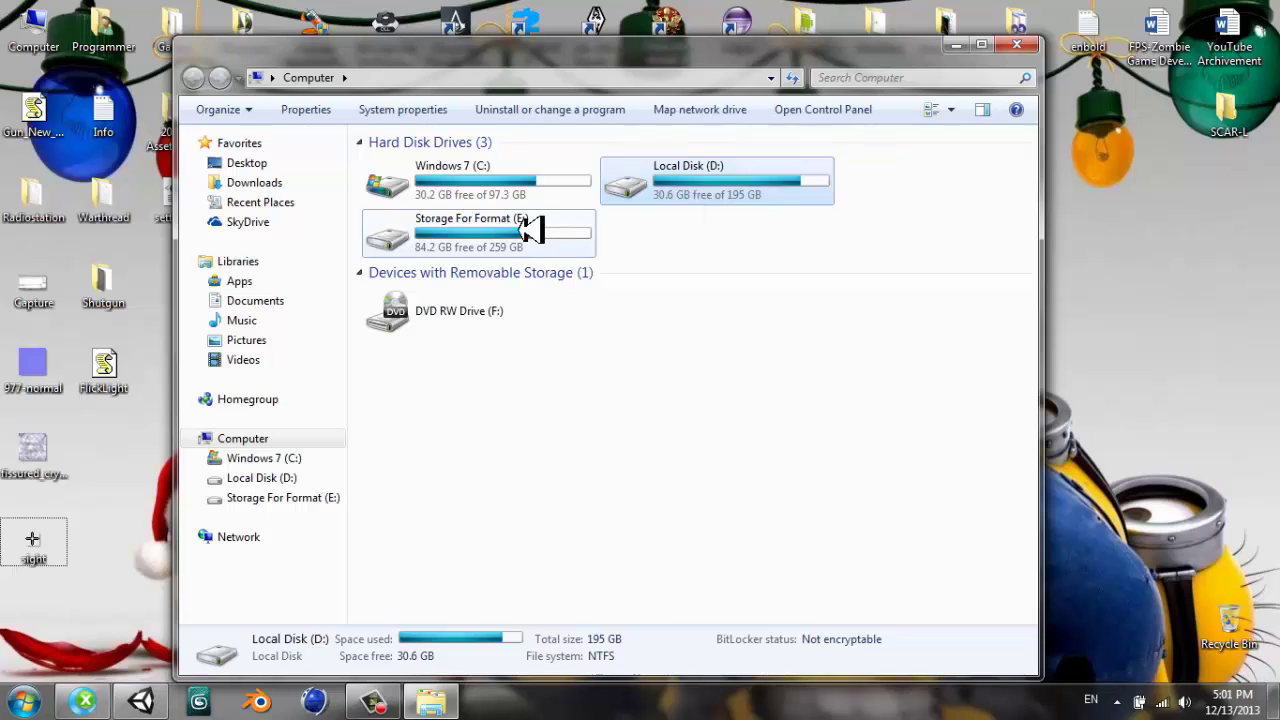
{"action": "double_click", "coordinate": [663, 180]}
{"action": "double_click", "coordinate": [452, 300]}
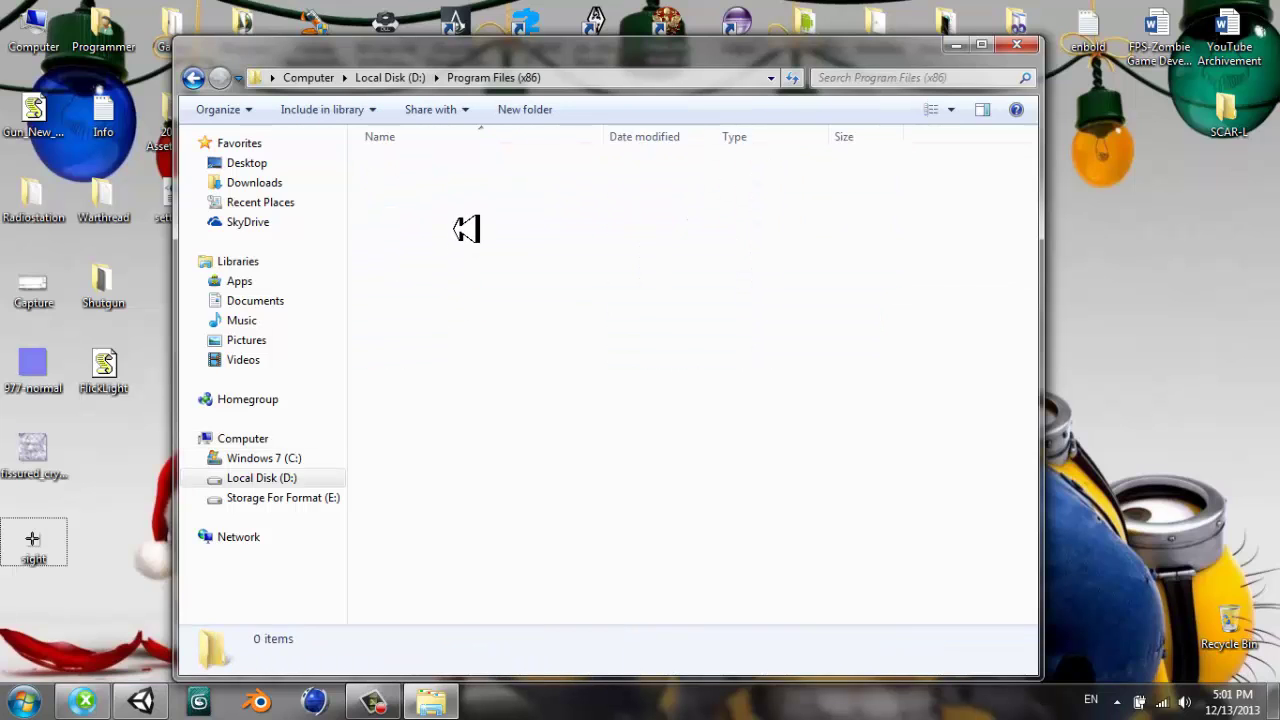
{"action": "key", "text": "g"}
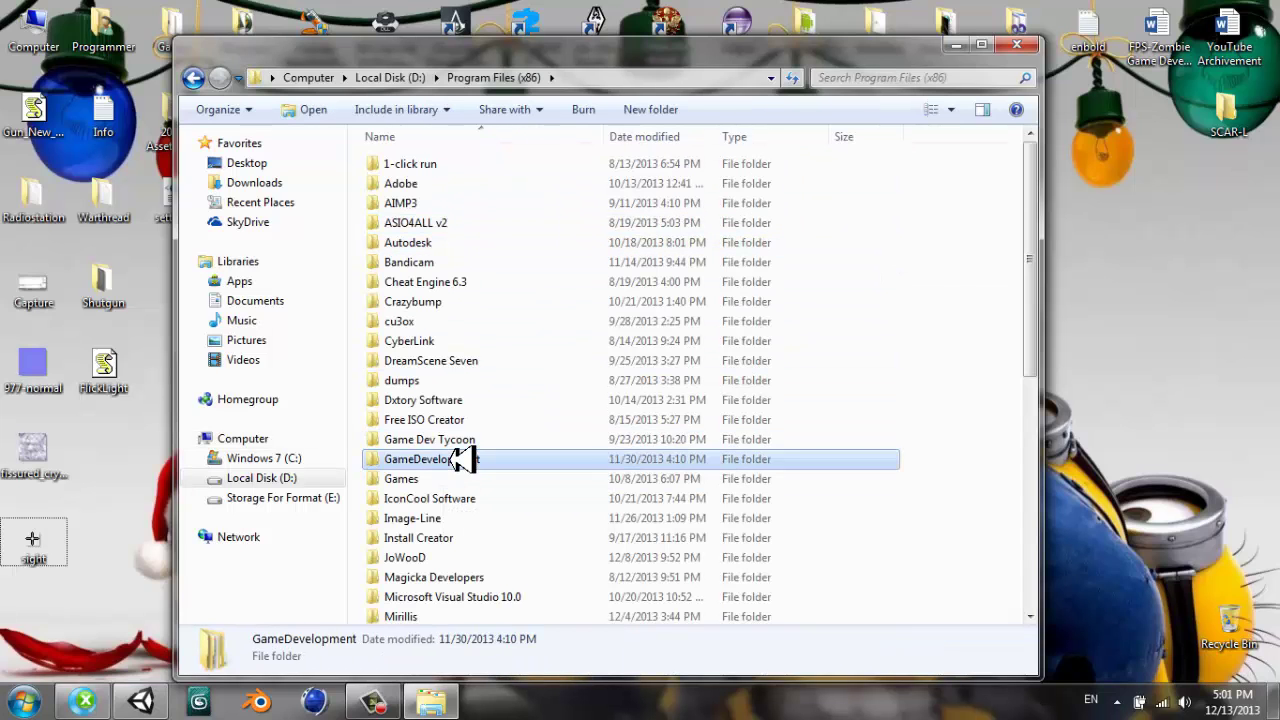
{"action": "double_click", "coordinate": [452, 460]}
{"action": "double_click", "coordinate": [428, 186]}
{"action": "double_click", "coordinate": [425, 185]}
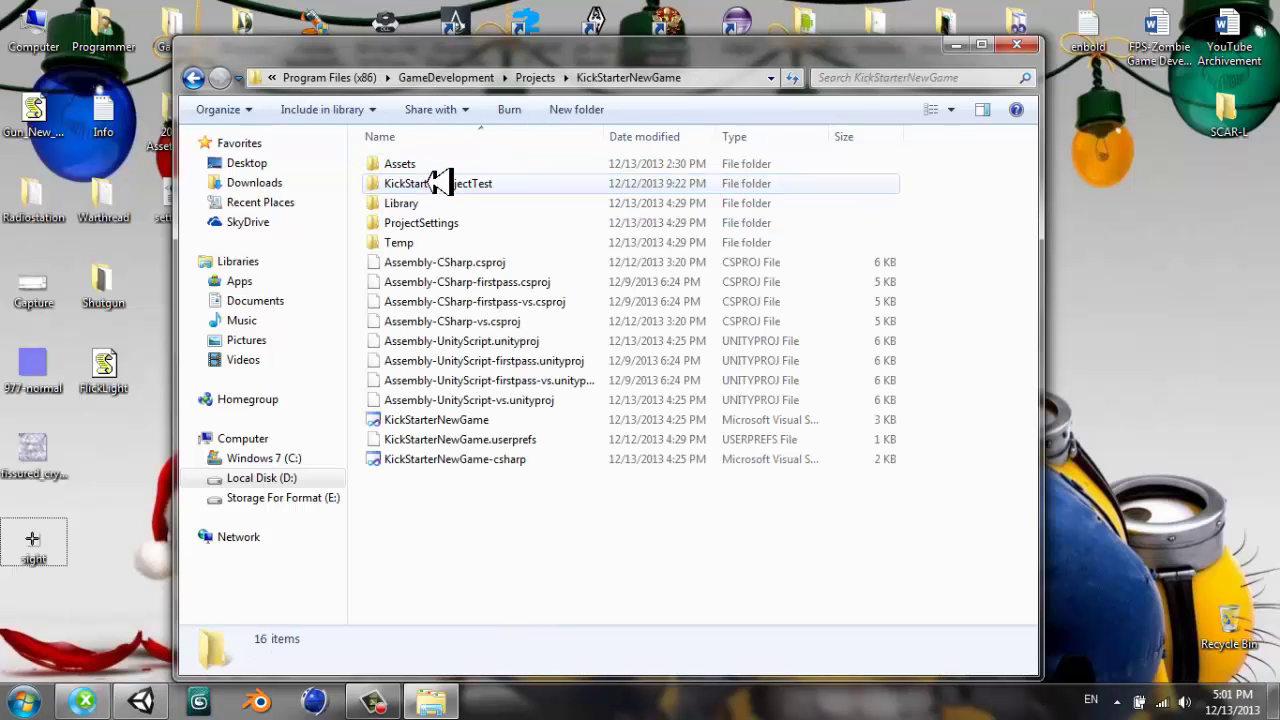
{"action": "double_click", "coordinate": [448, 182]}
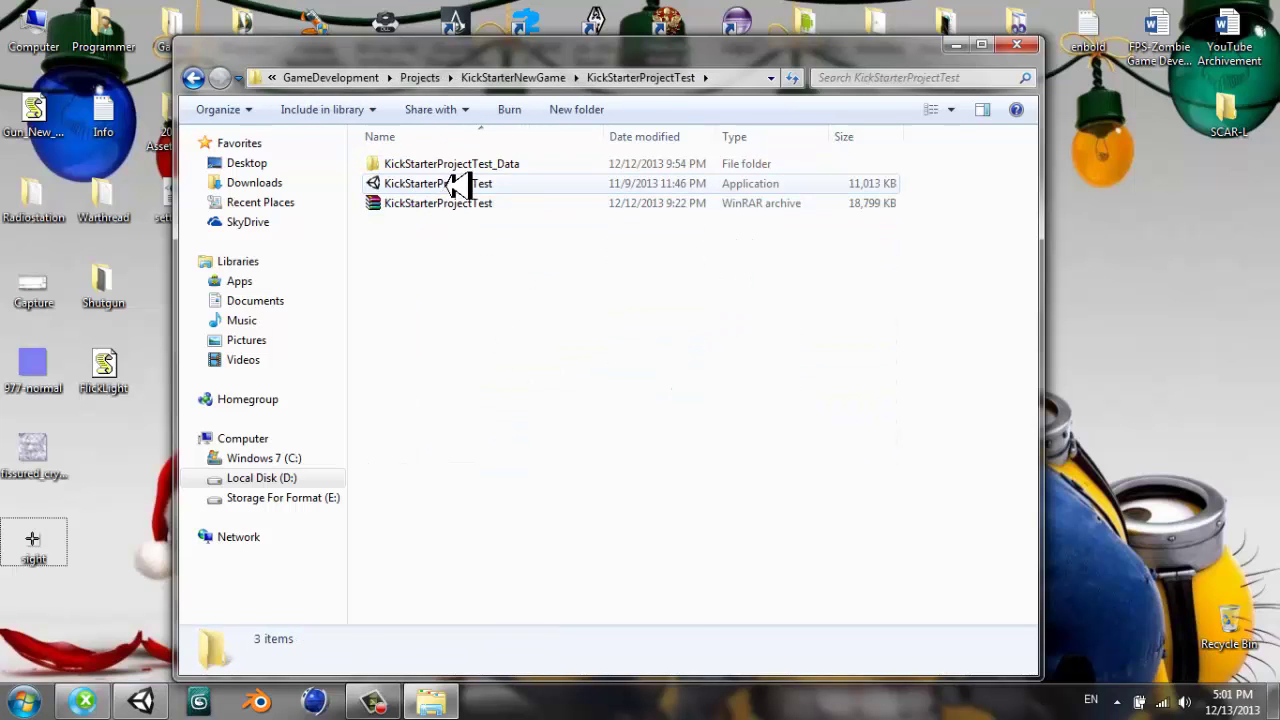
{"action": "left_click", "coordinate": [452, 183]}
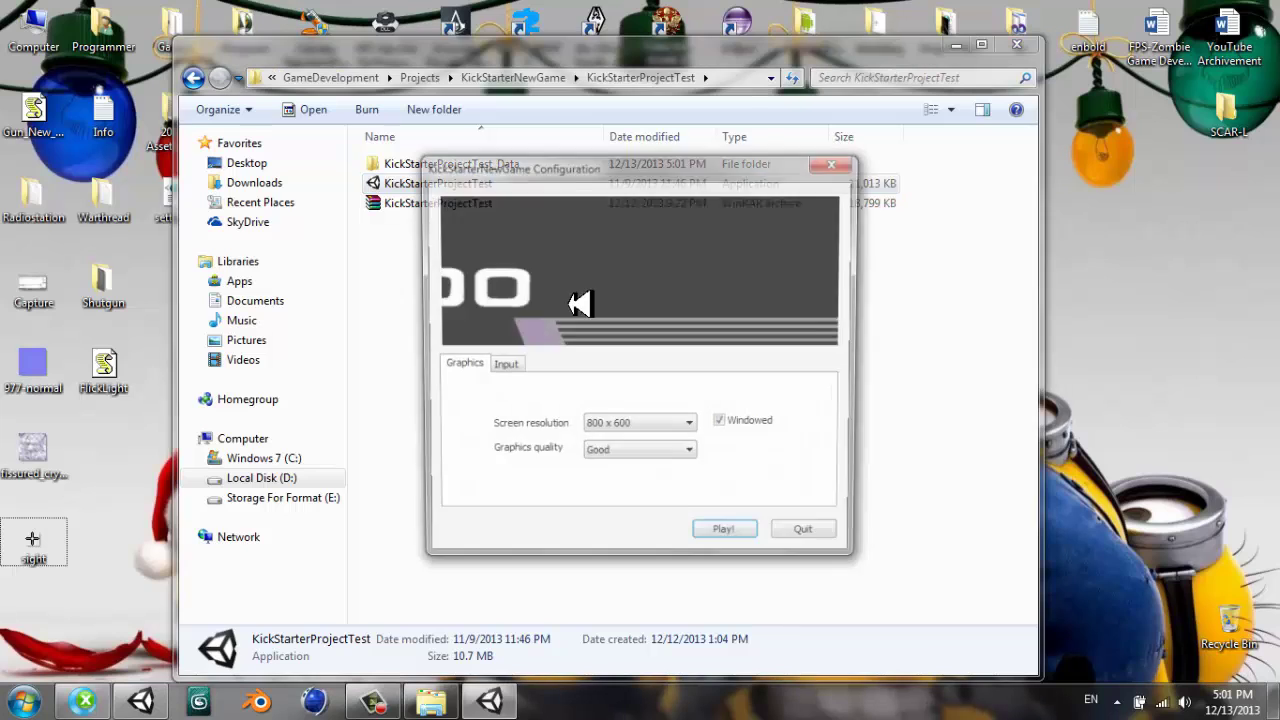
- Launch the game windowed at 512 x 384 resolution
{"action": "left_click", "coordinate": [610, 427]}
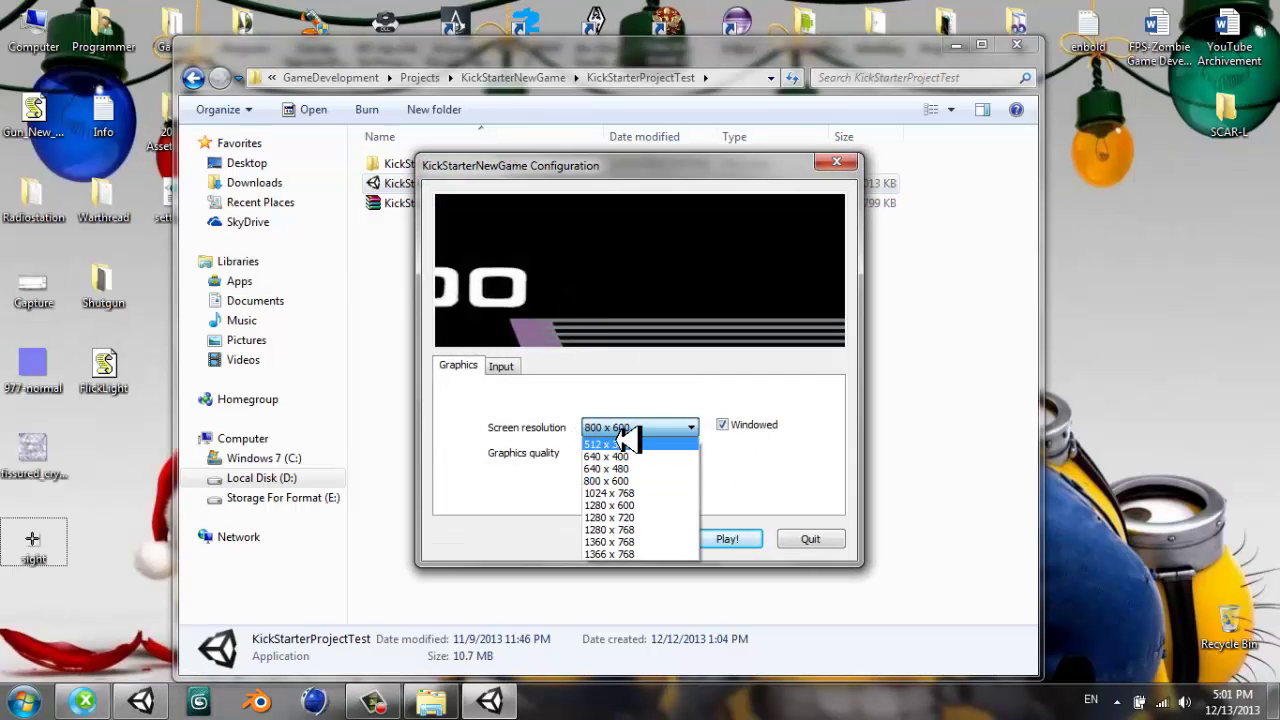
{"action": "left_click", "coordinate": [620, 485]}
{"action": "left_click", "coordinate": [735, 538]}
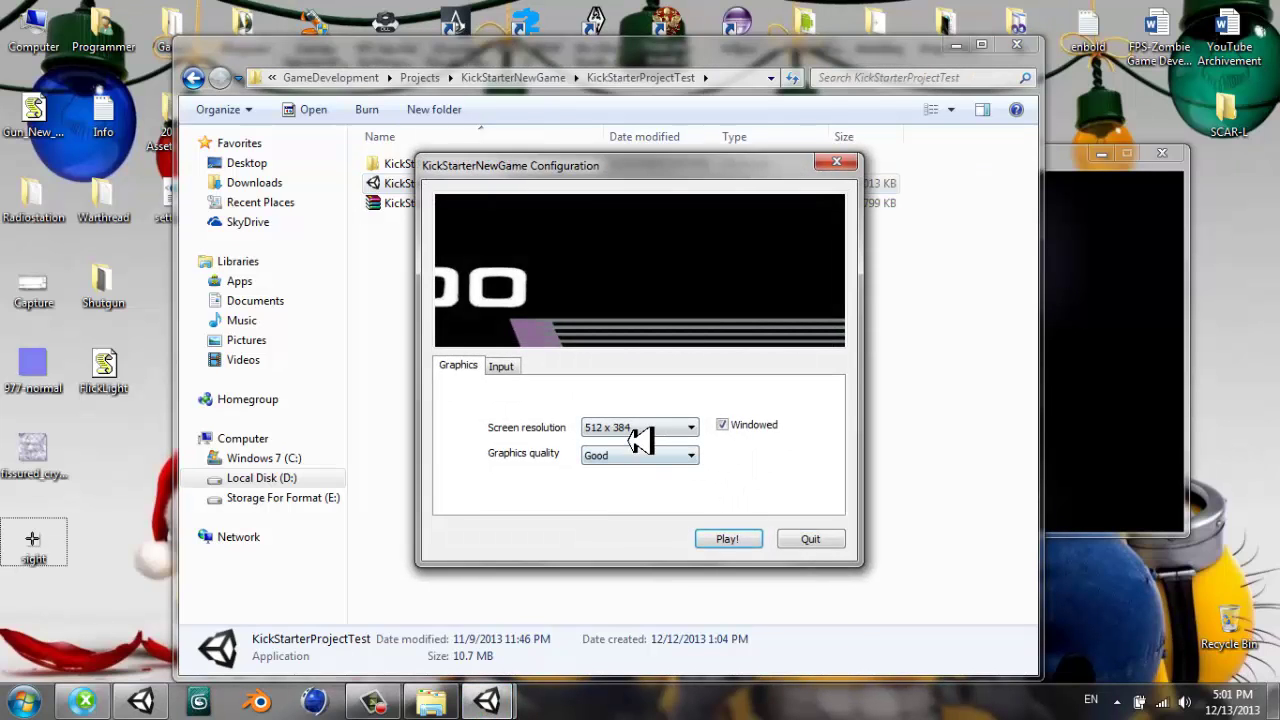
{"action": "left_click", "coordinate": [752, 541]}
- Hide the file browser and arrange the two game windows side by side
{"action": "left_click", "coordinate": [956, 45]}
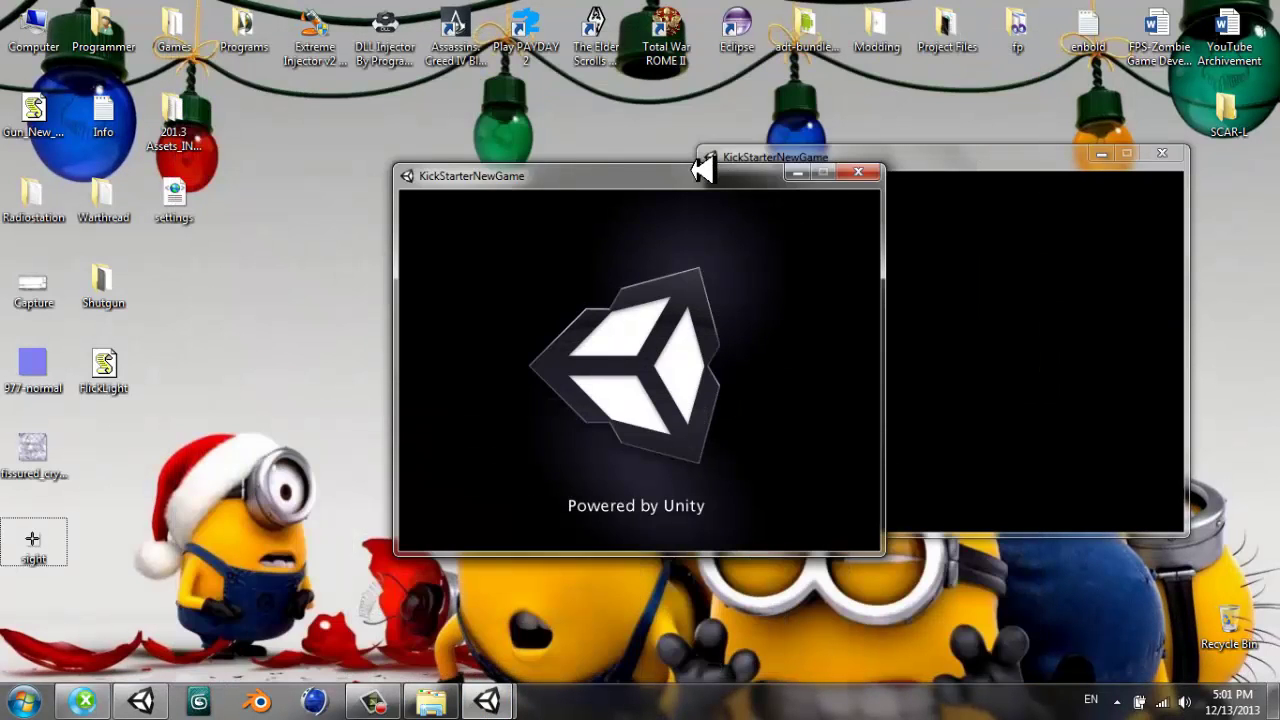
{"action": "mouse_move", "coordinate": [664, 175]}
{"action": "left_mouse_down"}
{"action": "mouse_move", "coordinate": [403, 142]}
{"action": "mouse_move", "coordinate": [494, 156]}
{"action": "left_mouse_up"}
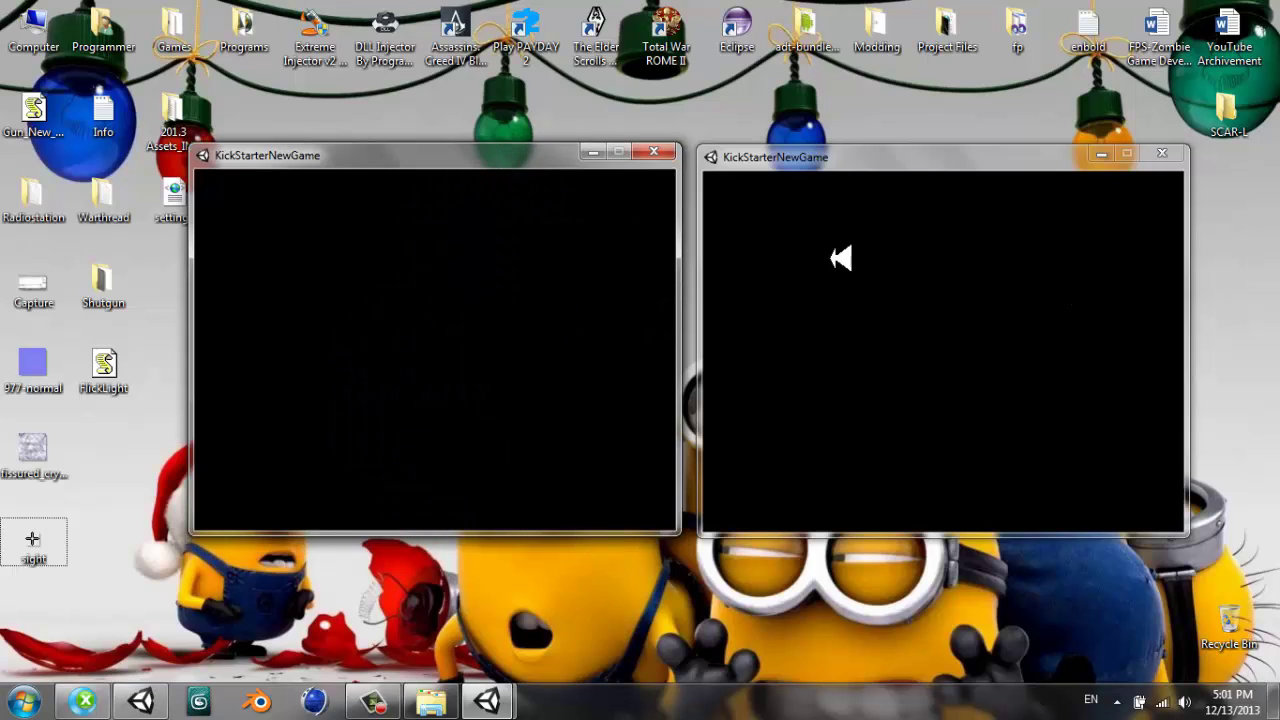
{"action": "left_click_drag", "start_coordinate": [752, 145], "coordinate": [757, 150]}
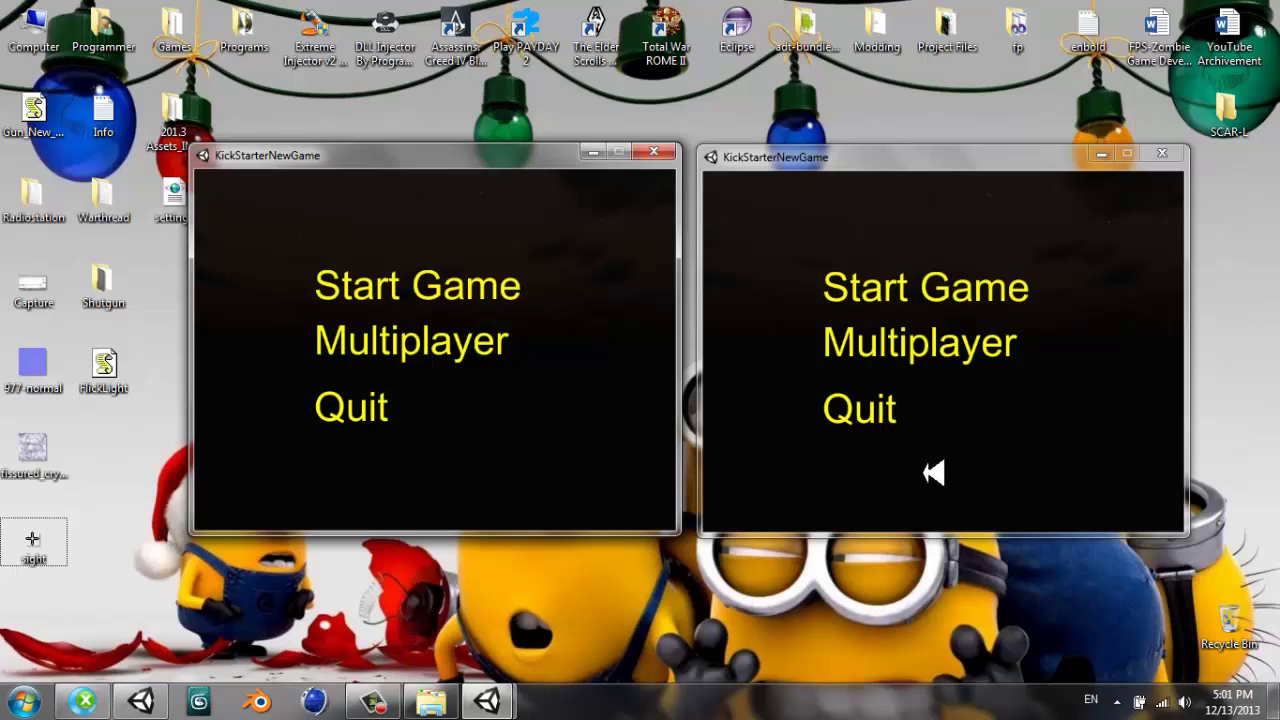
- Start a server ('Serveri Baslat') in the right game instance
{"action": "left_click", "coordinate": [862, 606]}
{"action": "left_click", "coordinate": [1025, 470]}
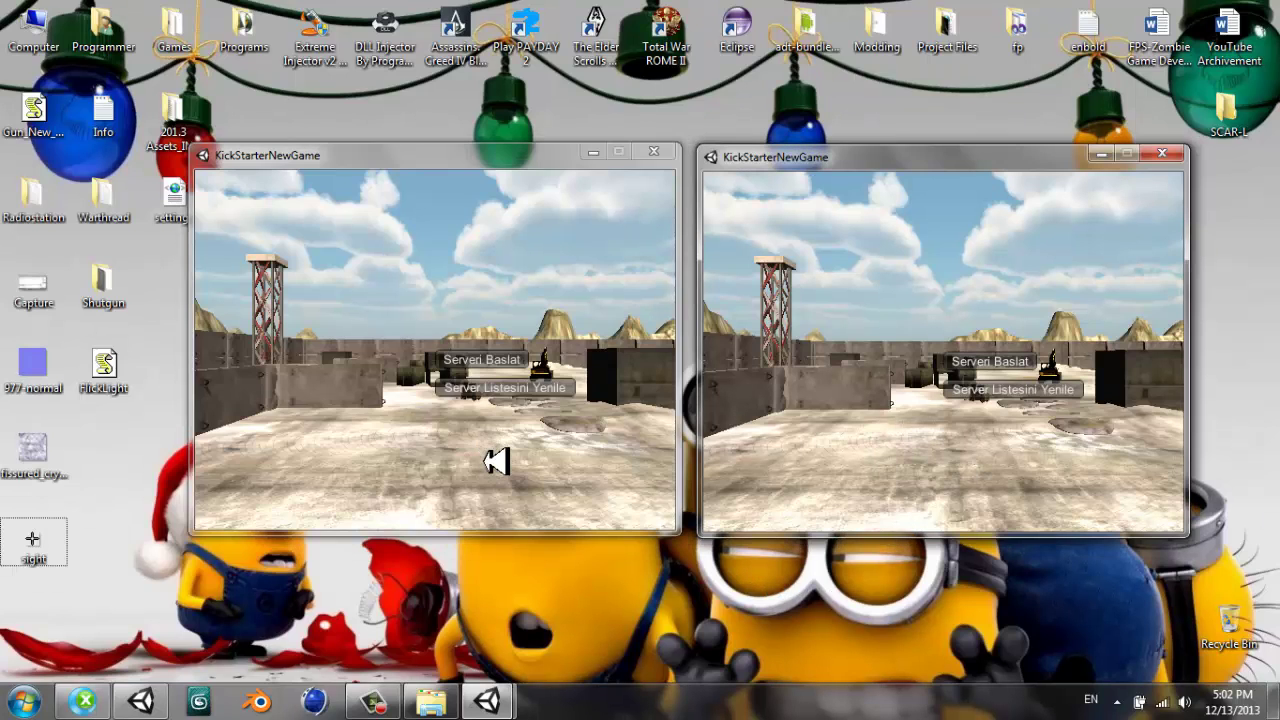
{"action": "left_click", "coordinate": [547, 459]}
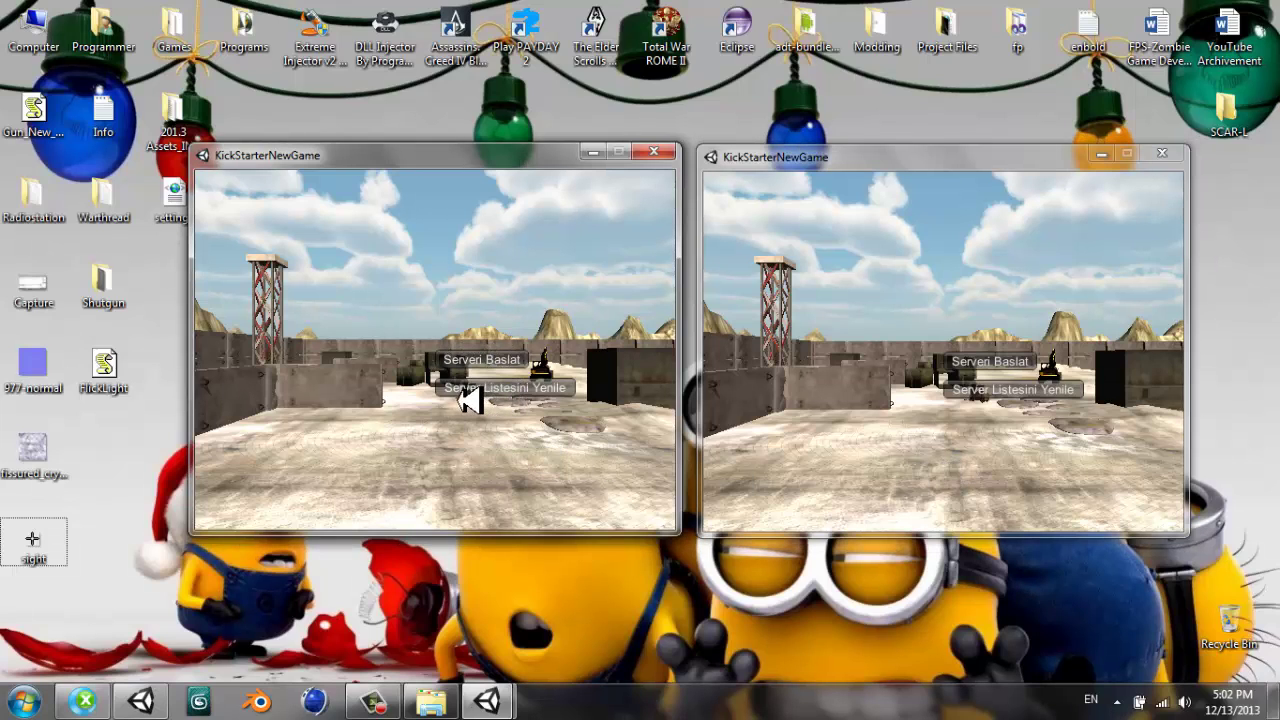
{"action": "left_click", "coordinate": [993, 450]}
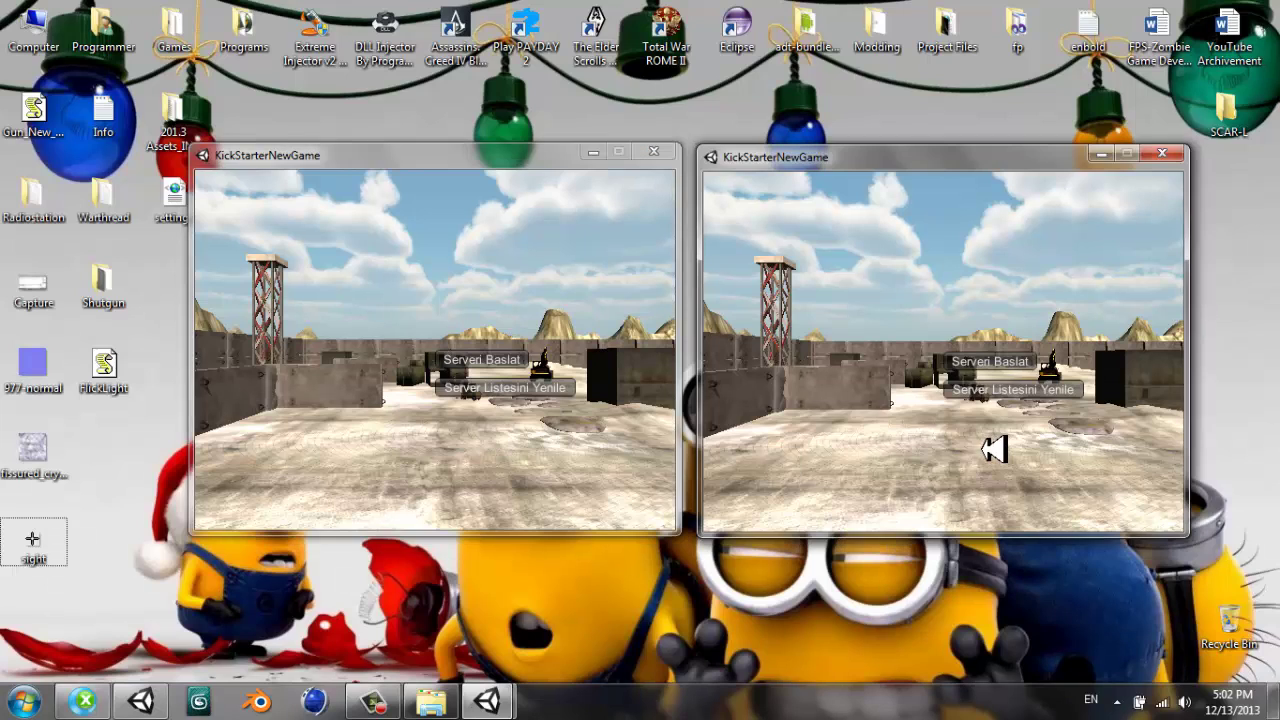
{"action": "left_click", "coordinate": [995, 358]}
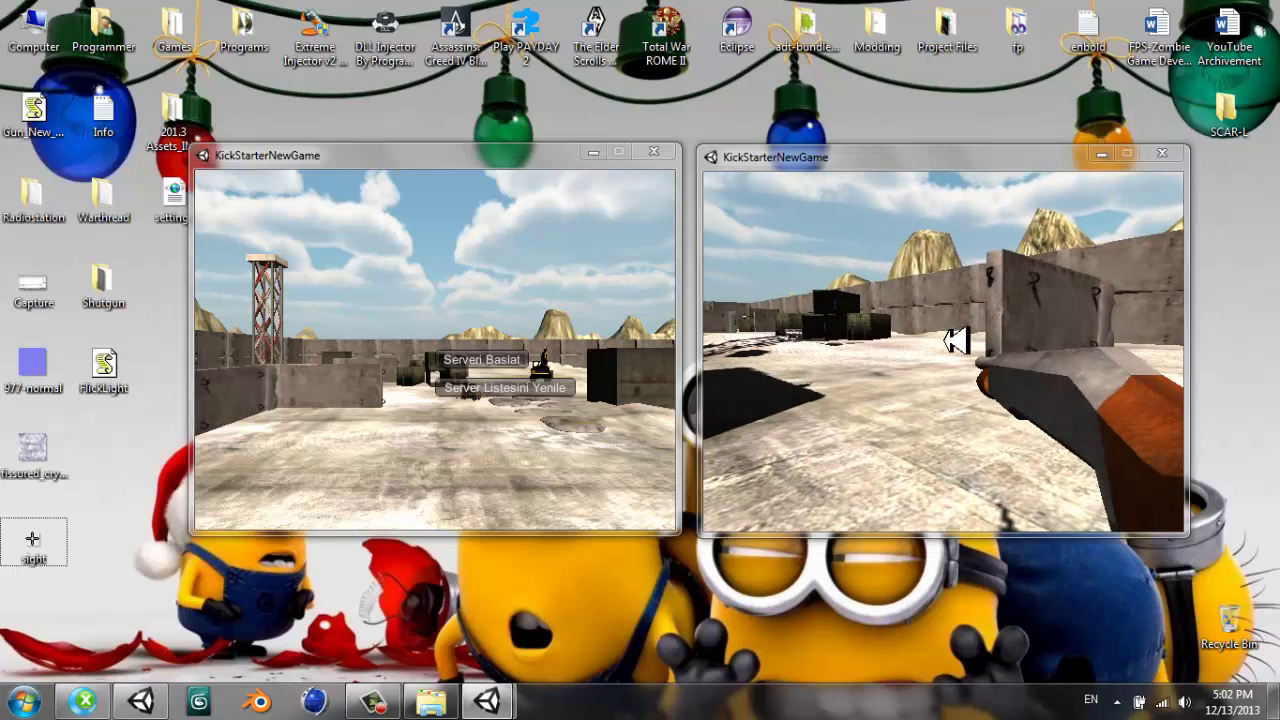
- Join the listed server from the left instance and swing the weapon
{"action": "left_click", "coordinate": [463, 257]}
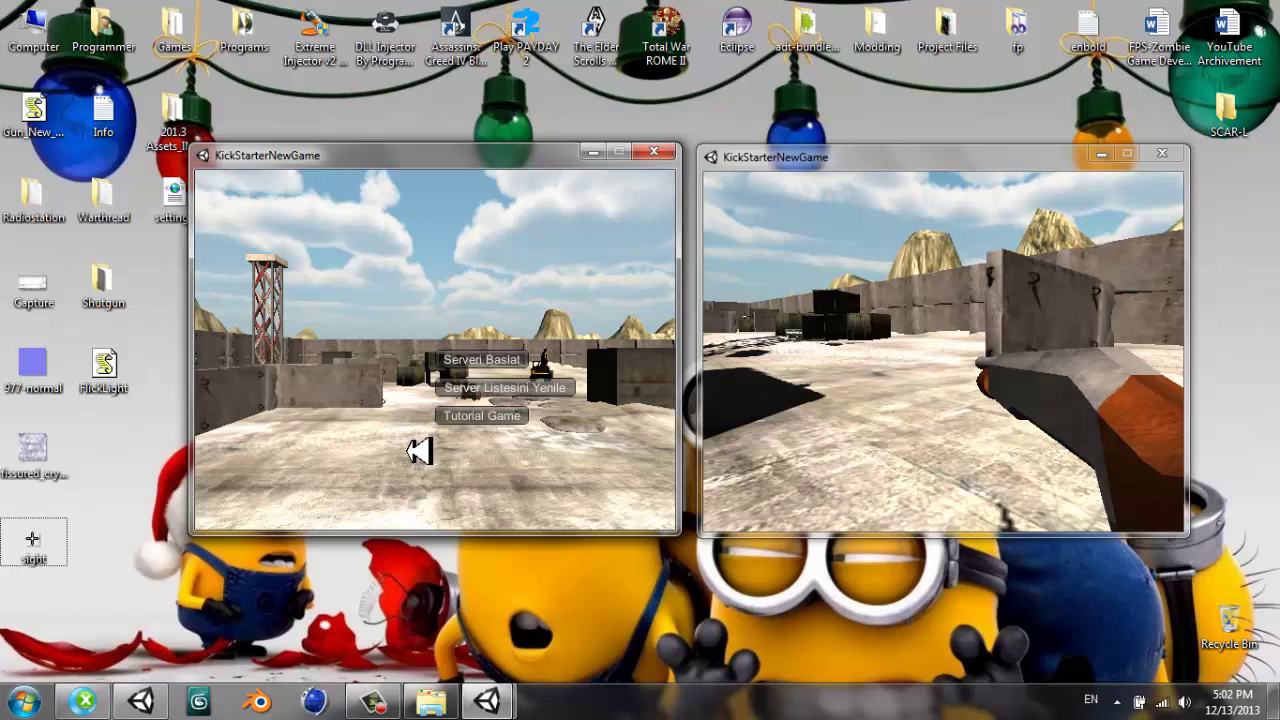
{"action": "left_click", "coordinate": [510, 414]}
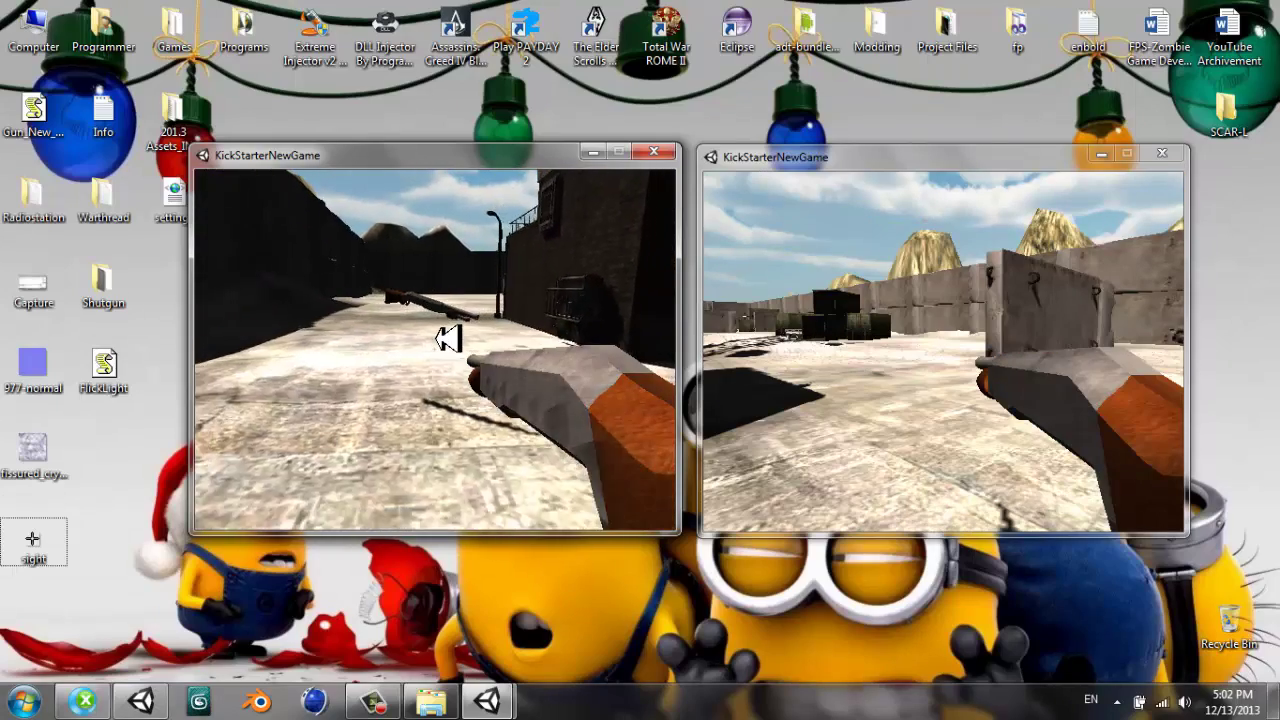
{"action": "left_click", "coordinate": [445, 340]}
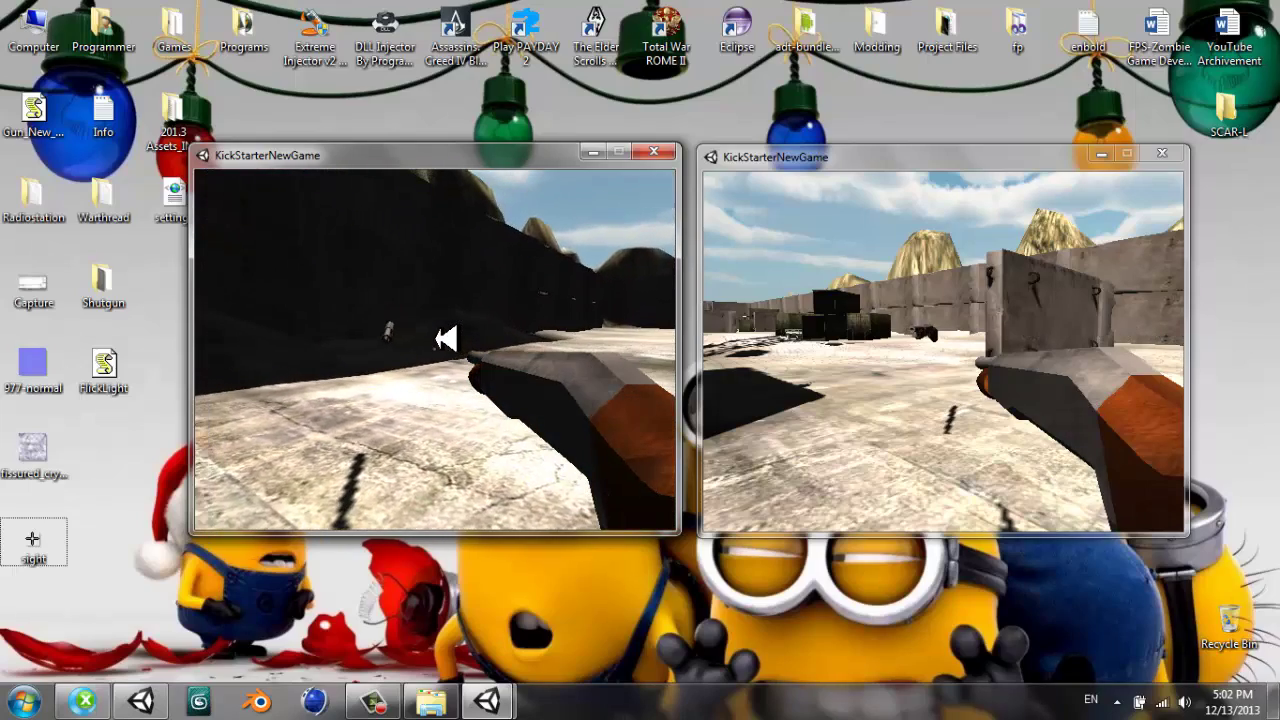
- Walk the right instance's player past the crates to the brick building
{"action": "key", "text": "super"}
{"action": "left_click", "coordinate": [1014, 337]}
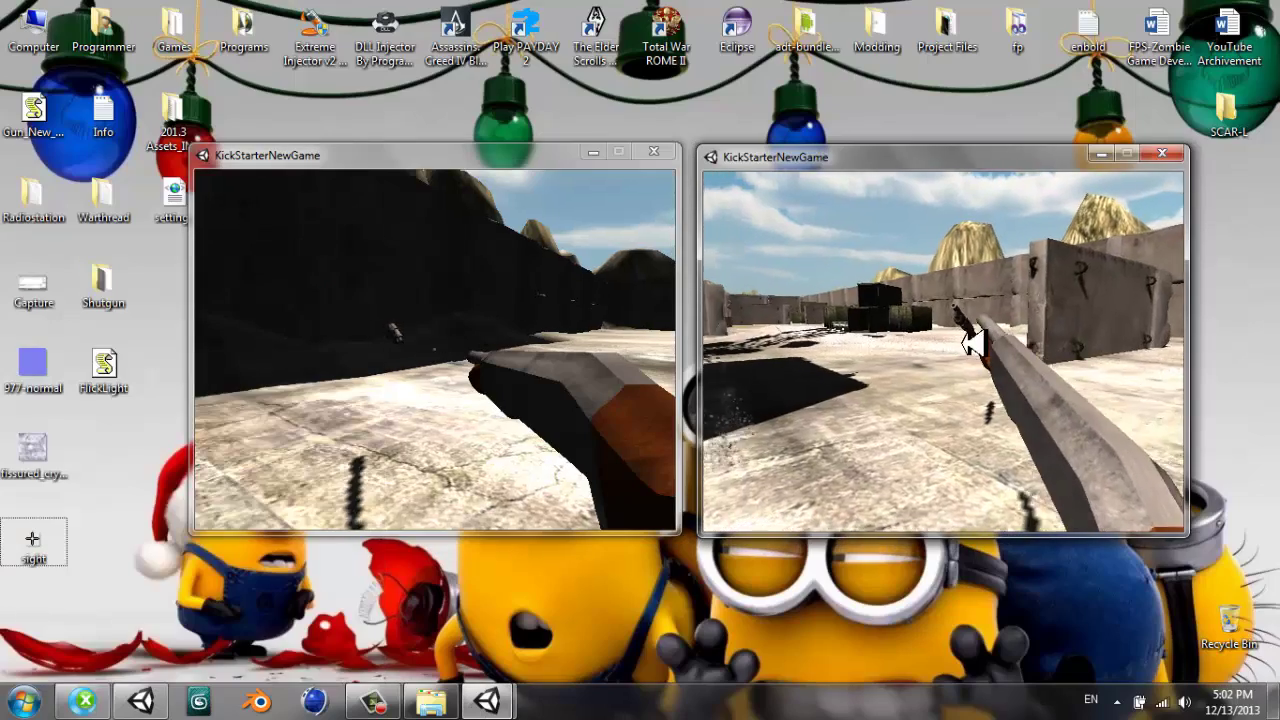
{"action": "key", "text": "d"}
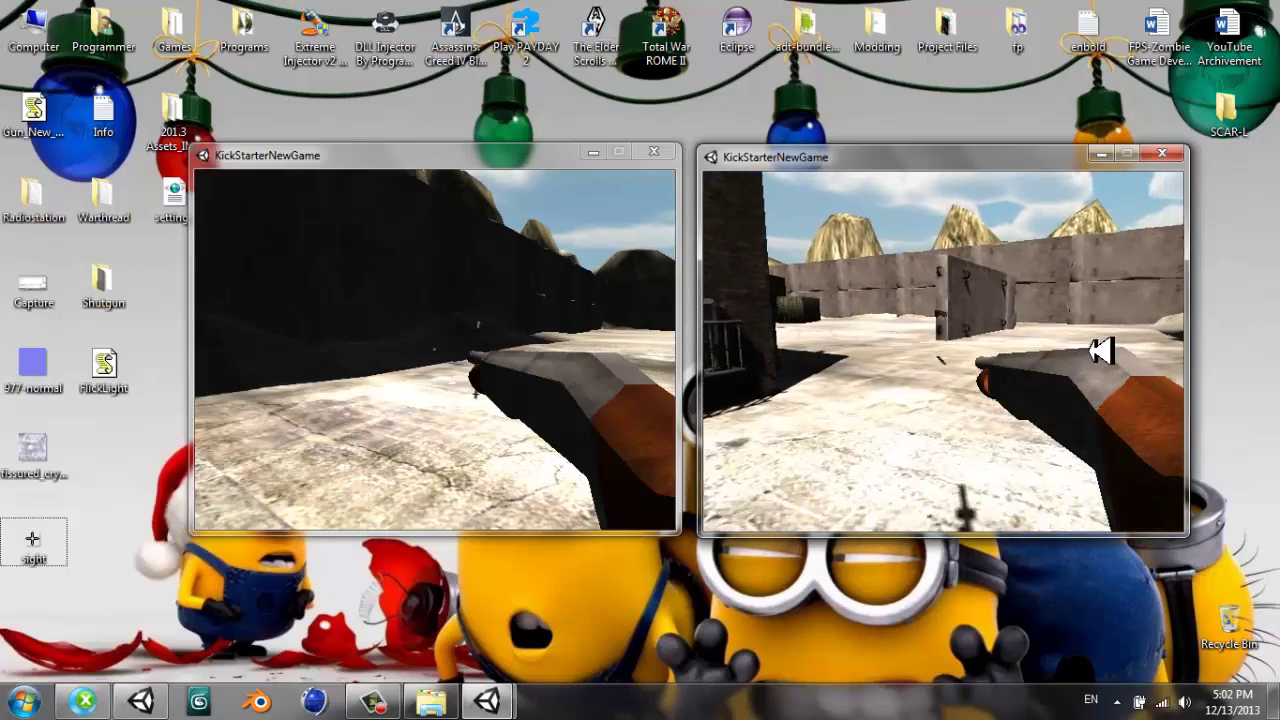
{"action": "key", "text": "w"}
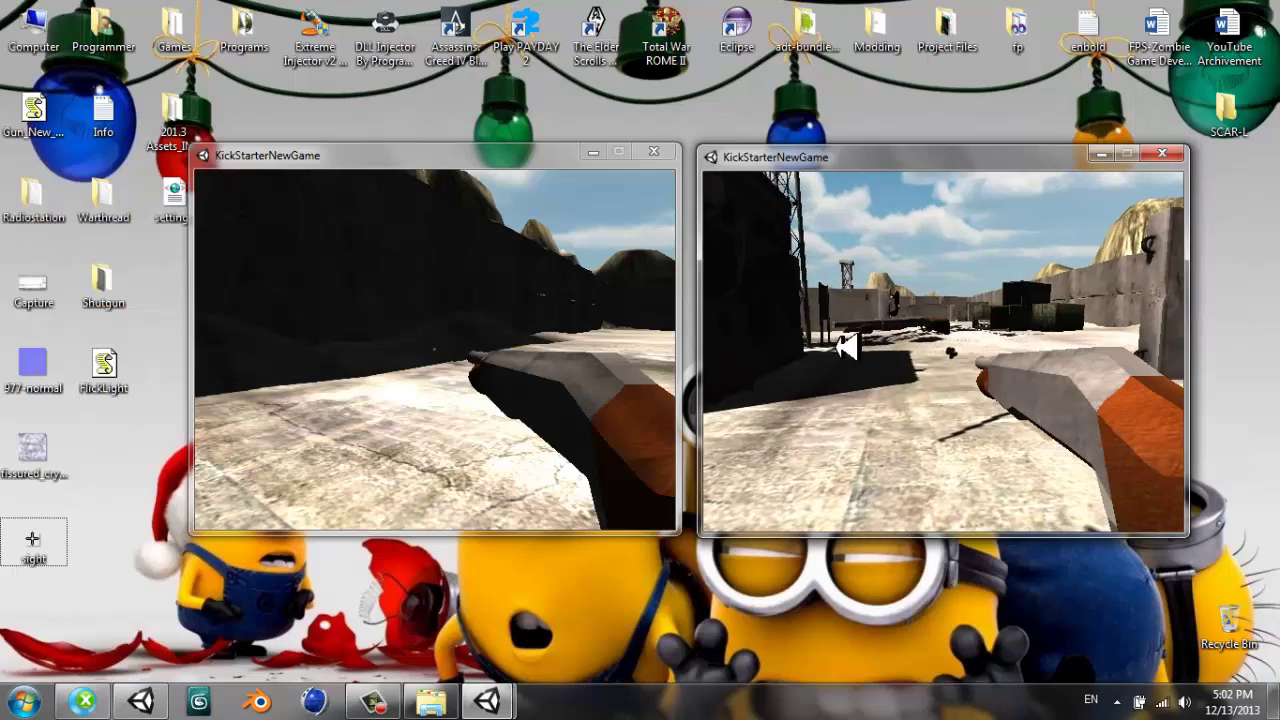
{"action": "key", "text": "w"}
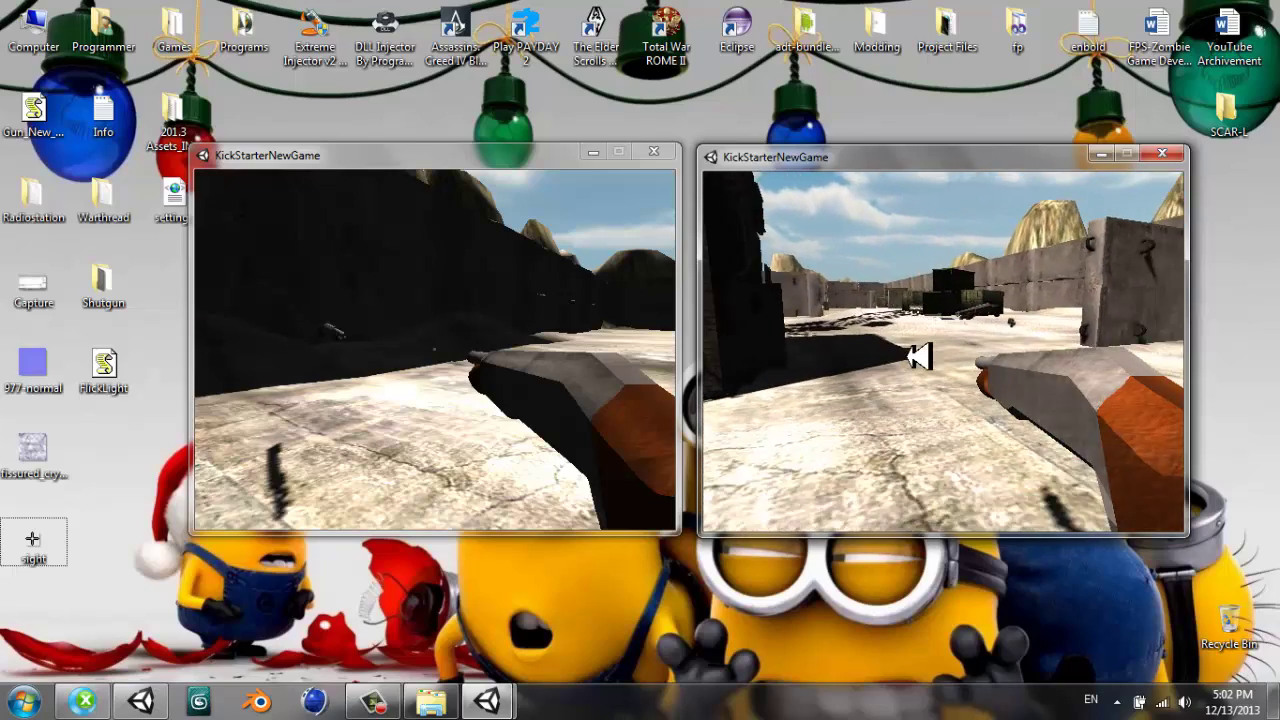
- Close both game windows and bring the Unity editor back to the front
{"action": "key", "text": "super"}
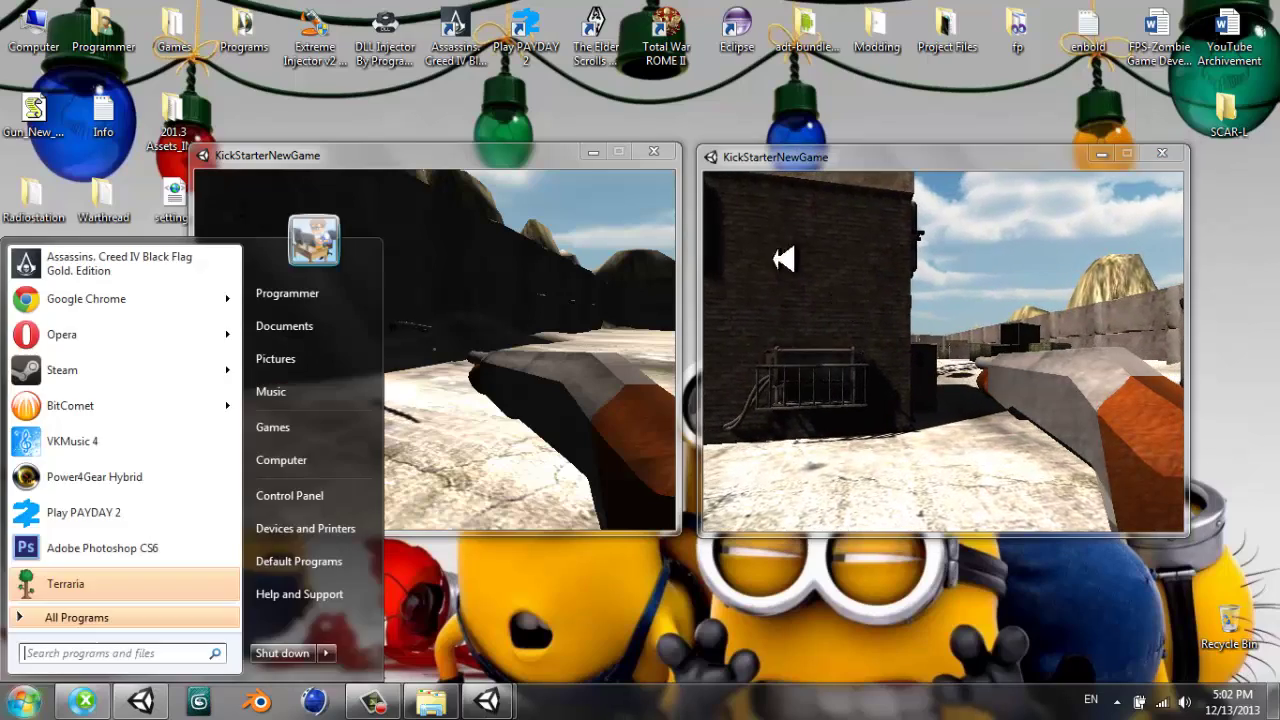
{"action": "left_click", "coordinate": [660, 148]}
{"action": "left_click", "coordinate": [660, 148]}
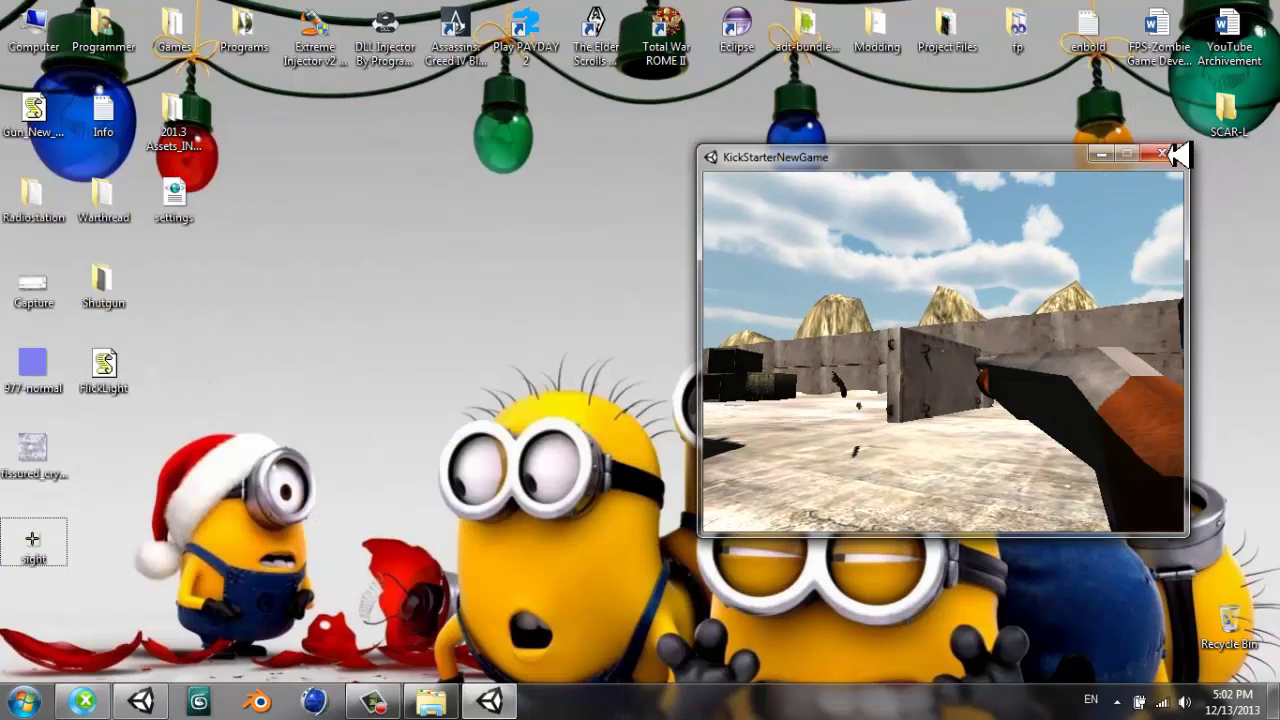
{"action": "left_click", "coordinate": [1168, 151]}
{"action": "left_click", "coordinate": [141, 700]}
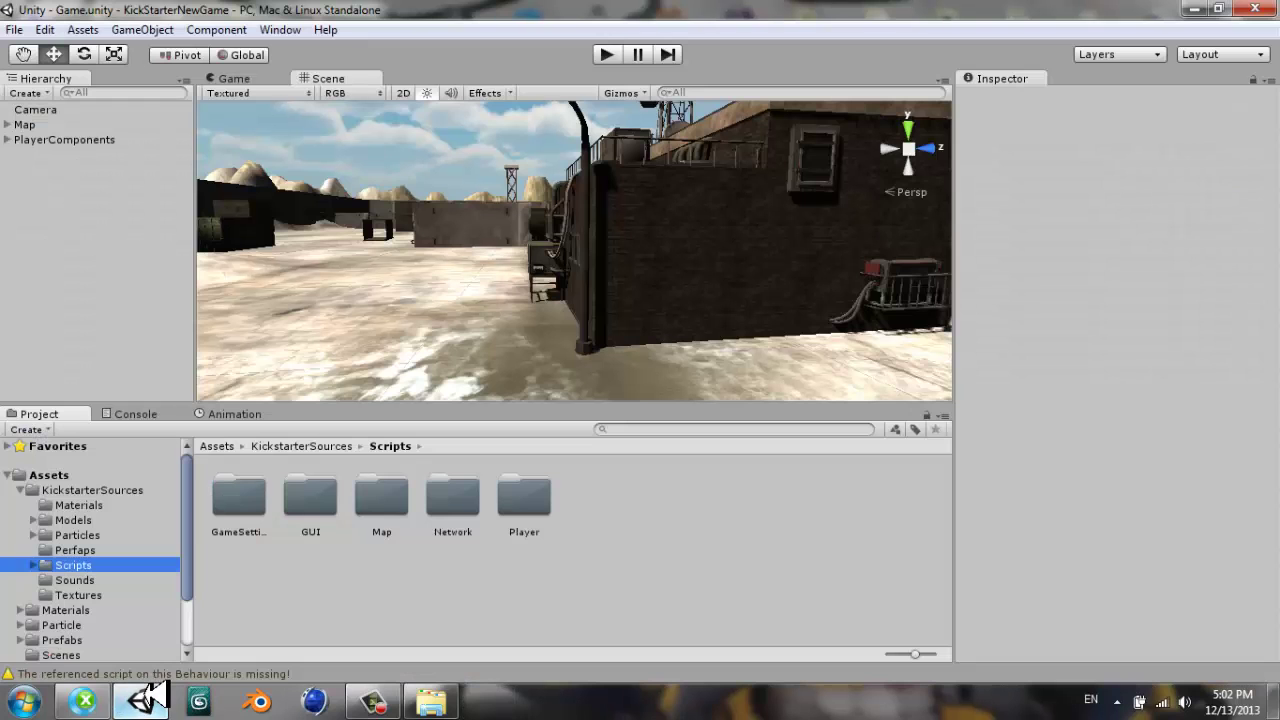
- Create a new scene and delete its Main Camera
{"action": "left_click", "coordinate": [20, 490]}
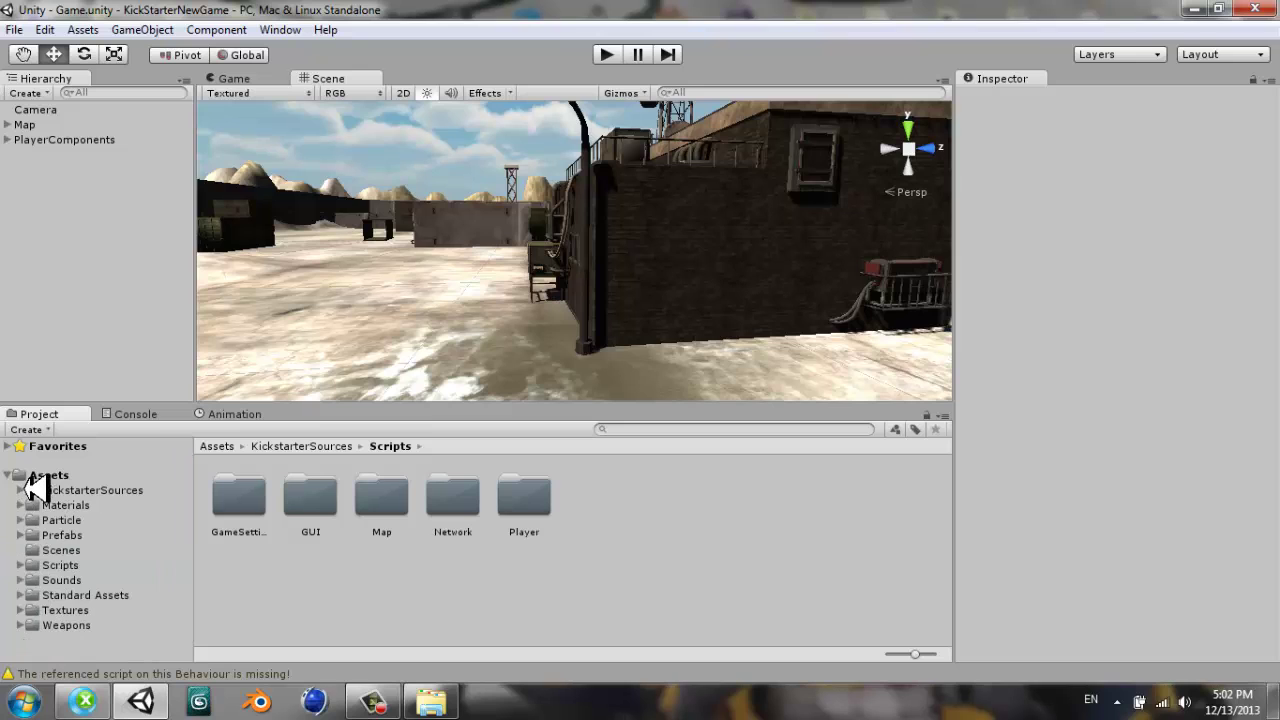
{"action": "left_click", "coordinate": [50, 476]}
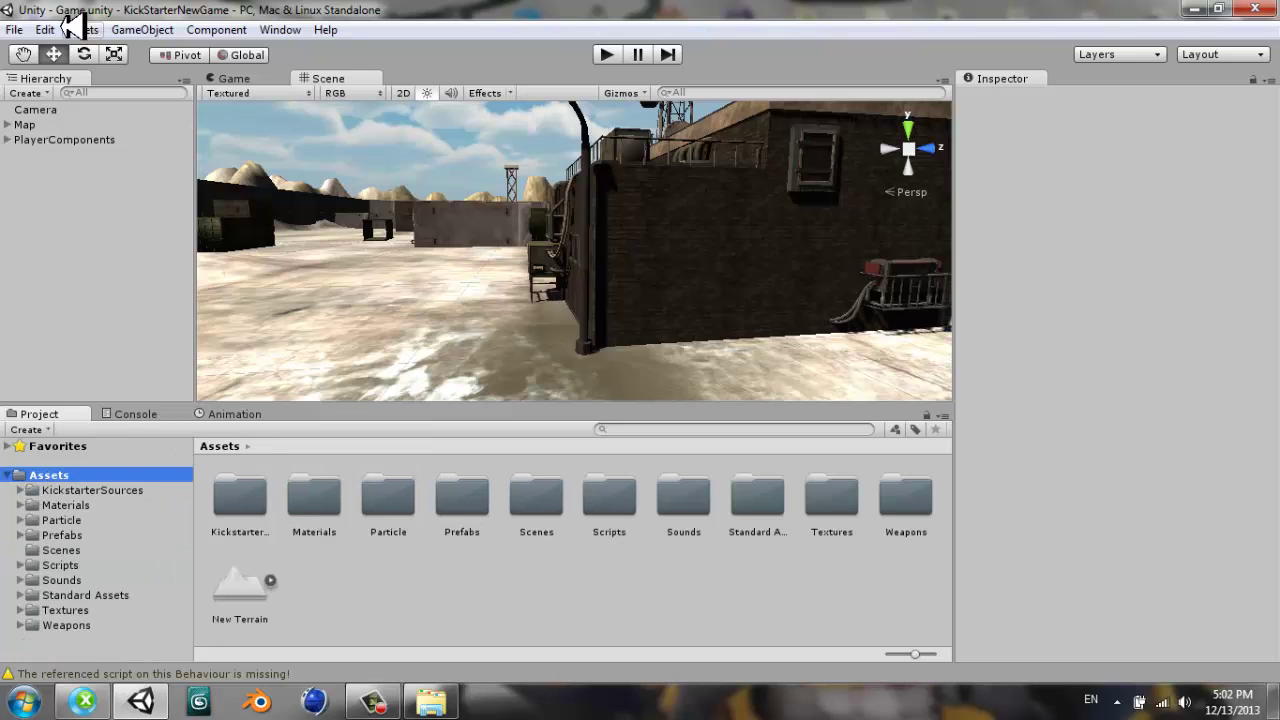
{"action": "left_click", "coordinate": [14, 29]}
{"action": "left_click", "coordinate": [82, 12]}
{"action": "left_click", "coordinate": [14, 29]}
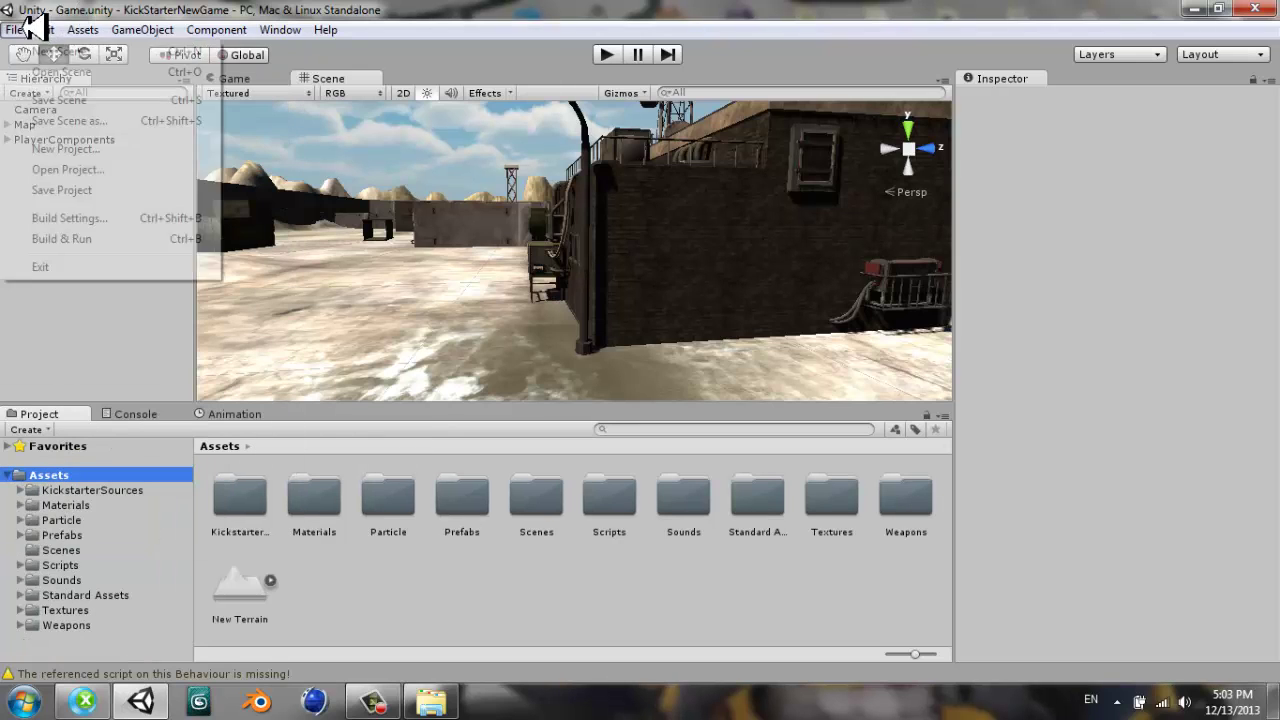
{"action": "left_click", "coordinate": [40, 51]}
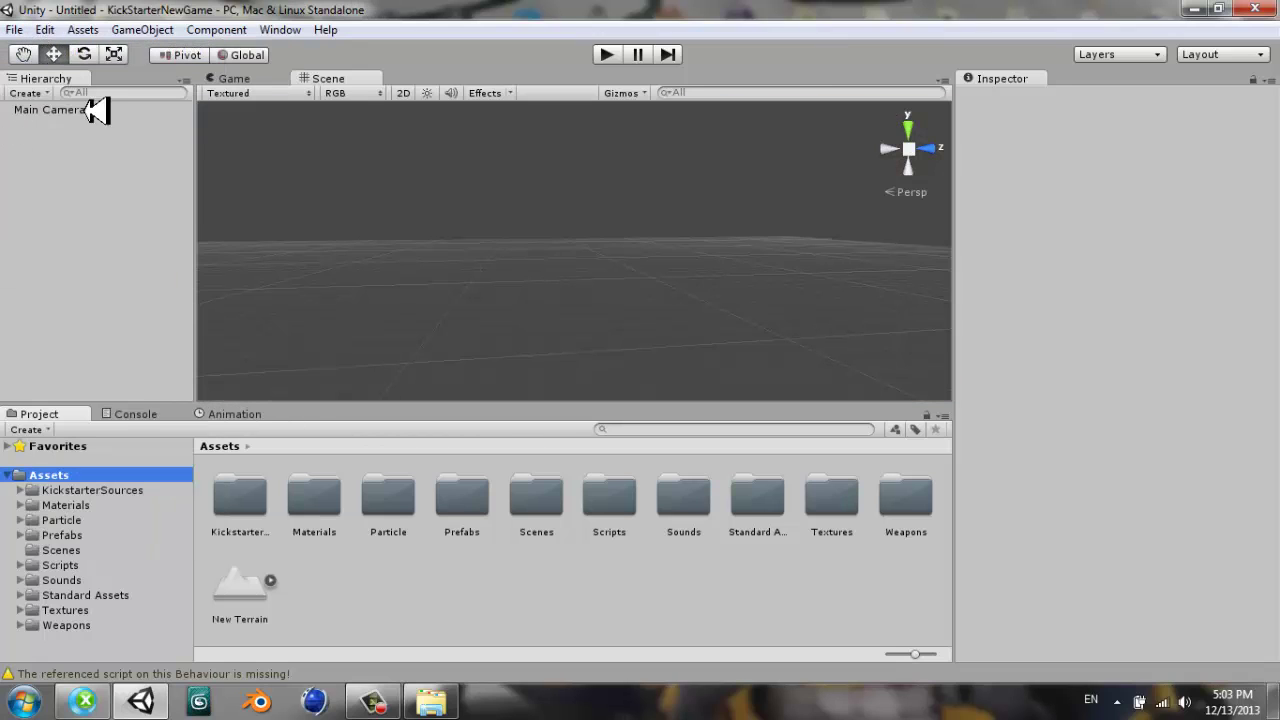
{"action": "left_click", "coordinate": [62, 112]}
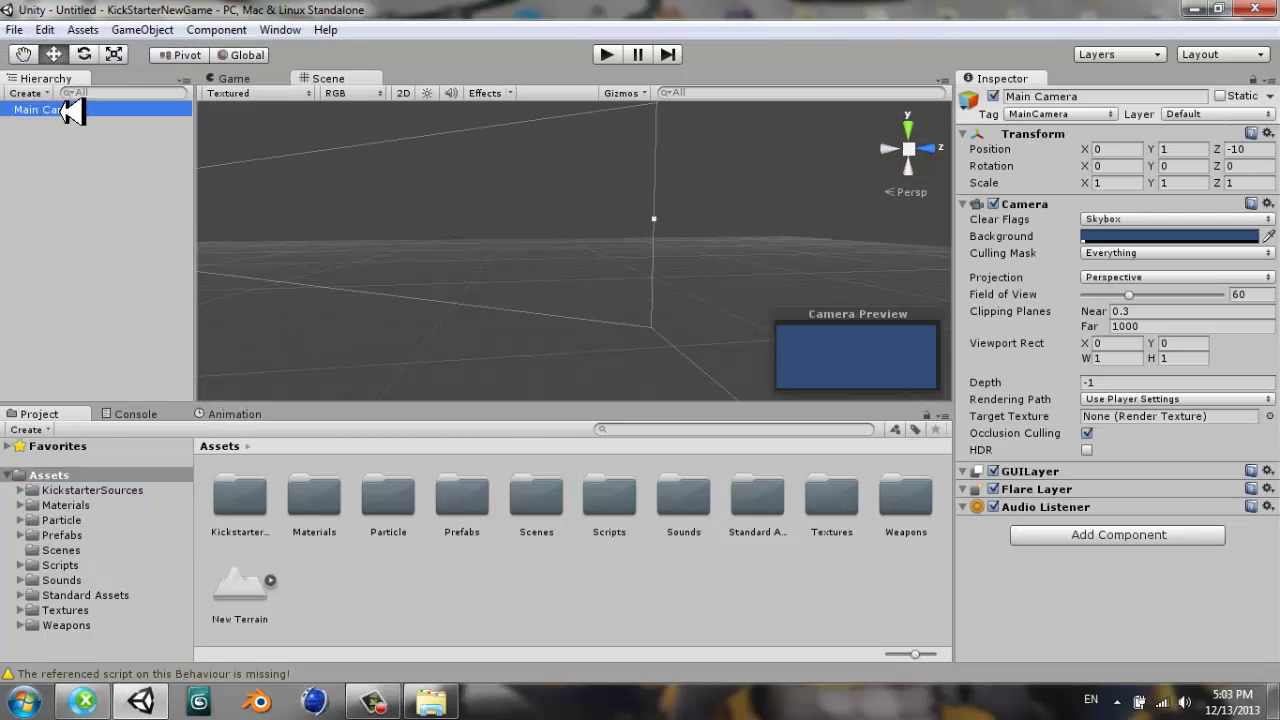
{"action": "key", "text": "Delete"}
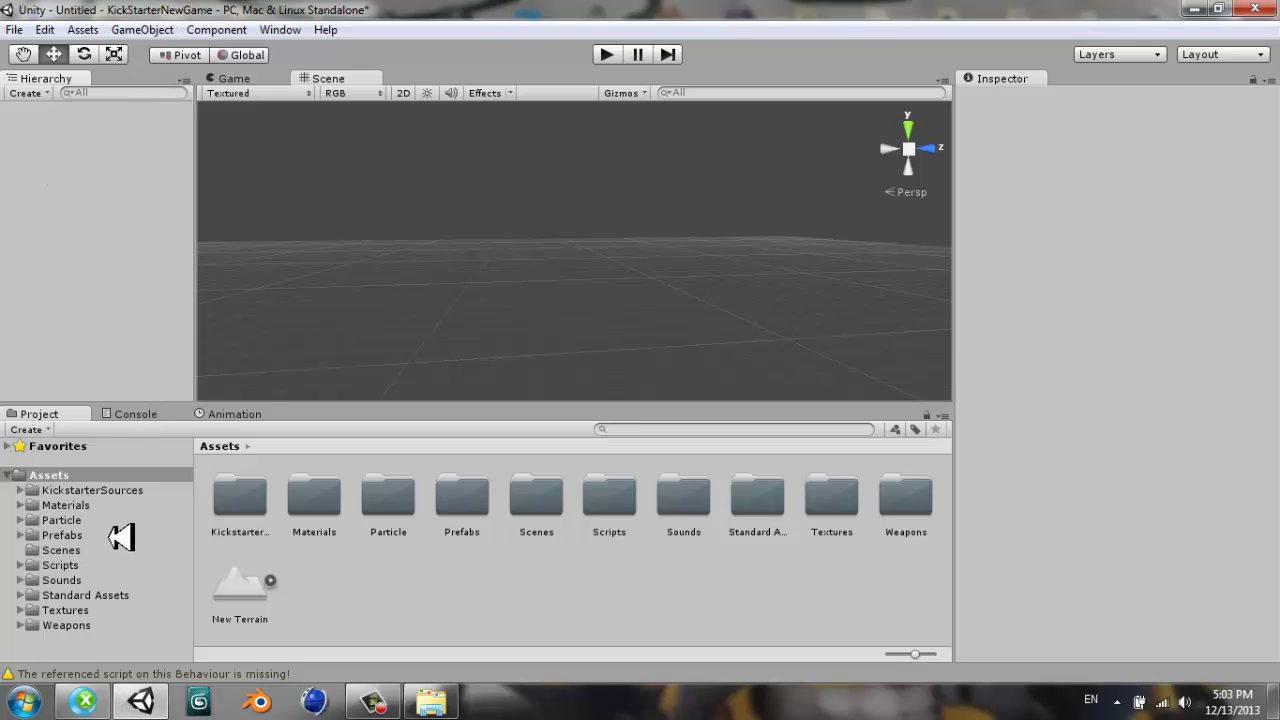
- Browse the Prefabs, KickstarterSources and Perfaps folders, then open Assets/Scenes
{"action": "left_click", "coordinate": [60, 535]}
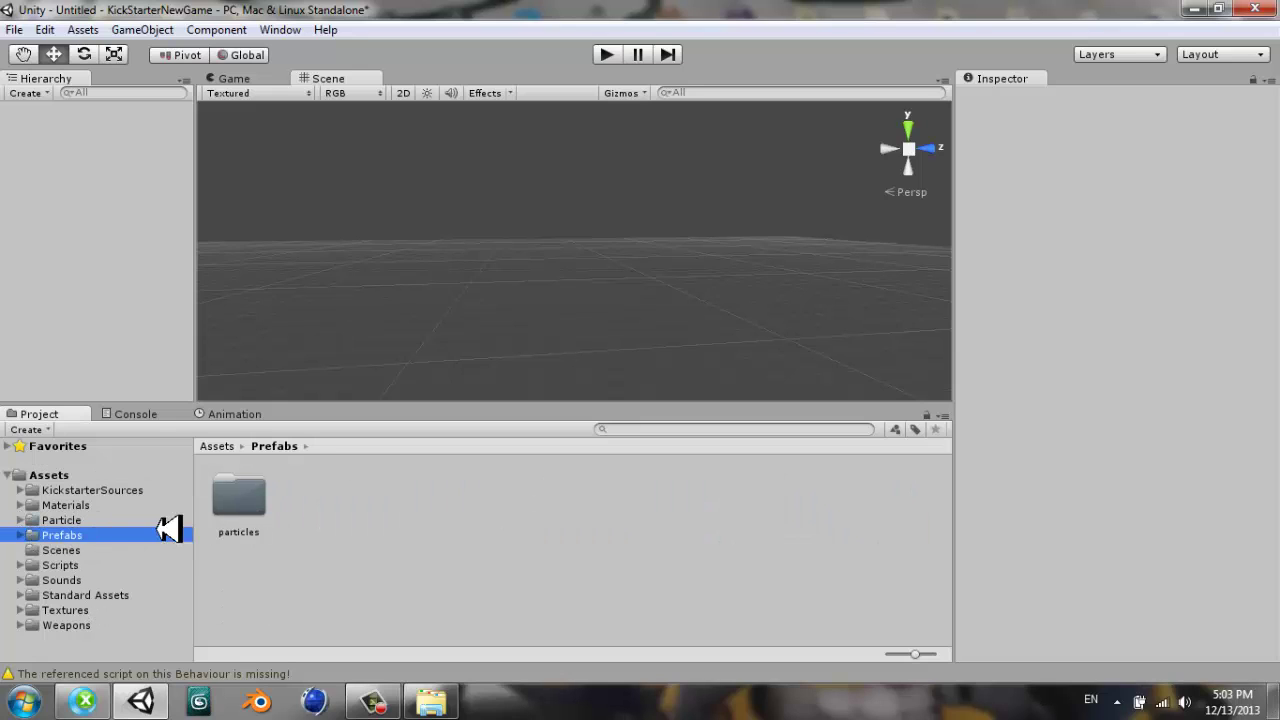
{"action": "left_click", "coordinate": [122, 486]}
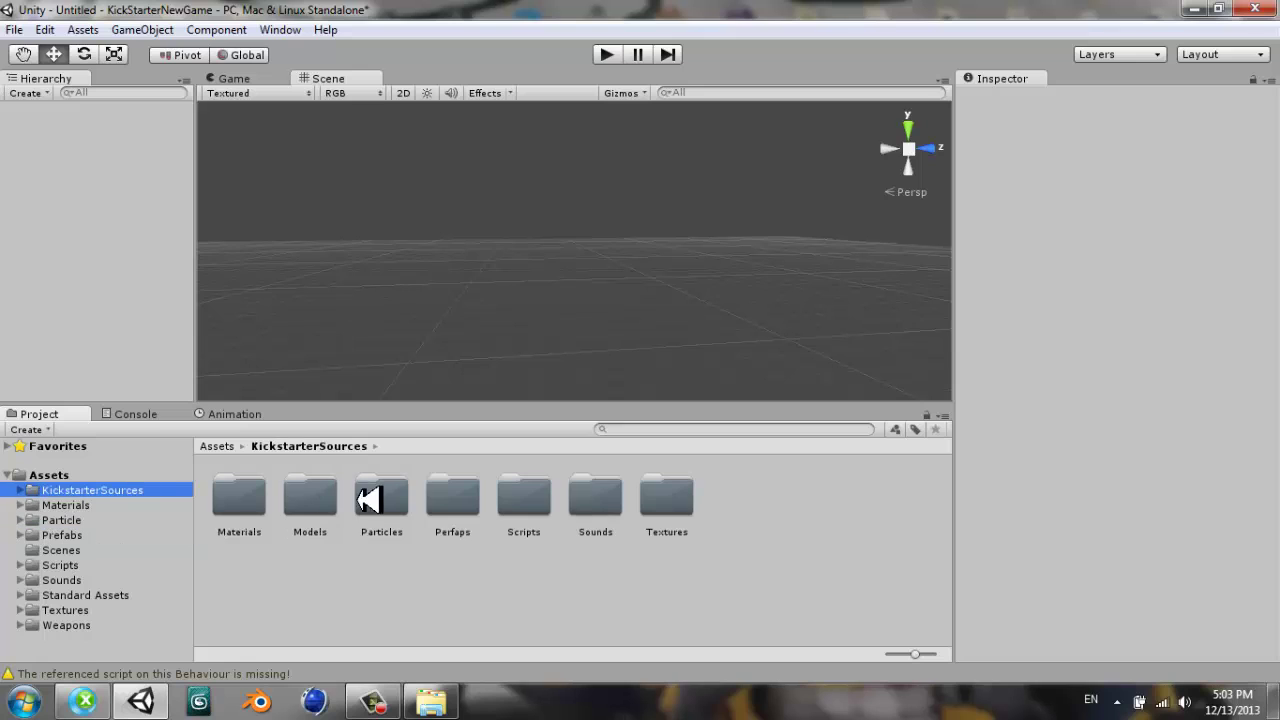
{"action": "double_click", "coordinate": [465, 512]}
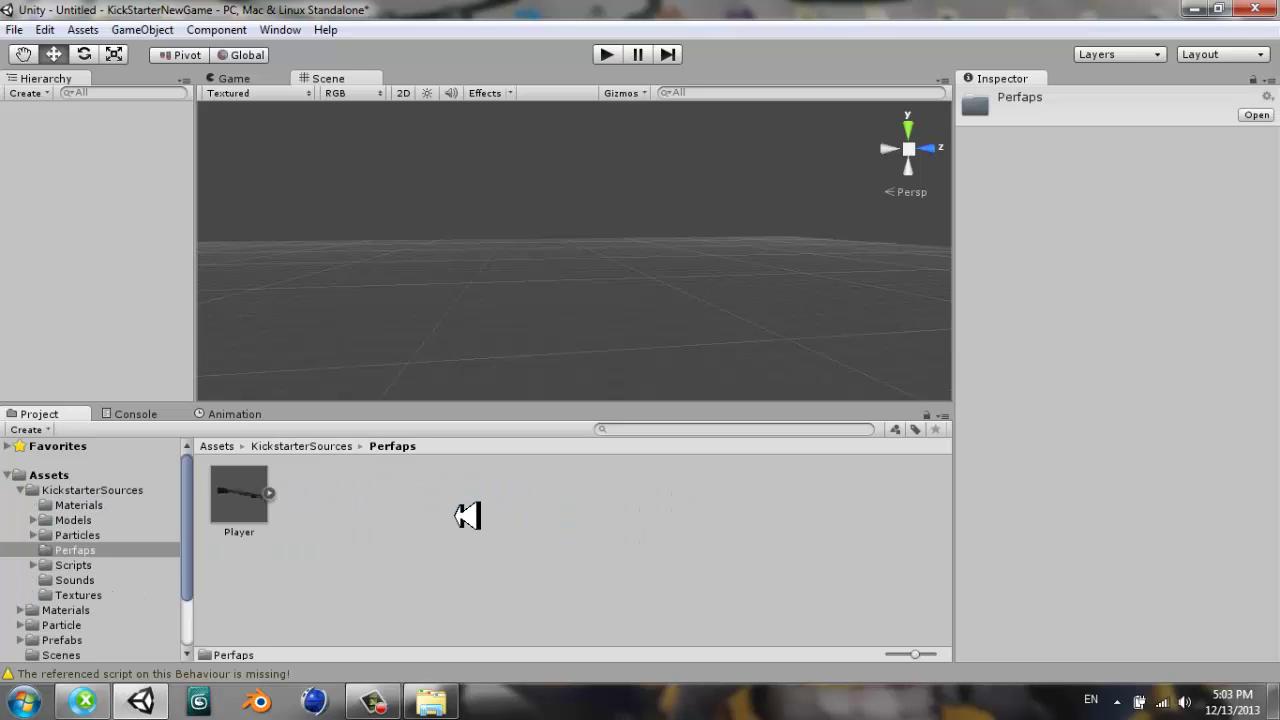
{"action": "left_click", "coordinate": [85, 488]}
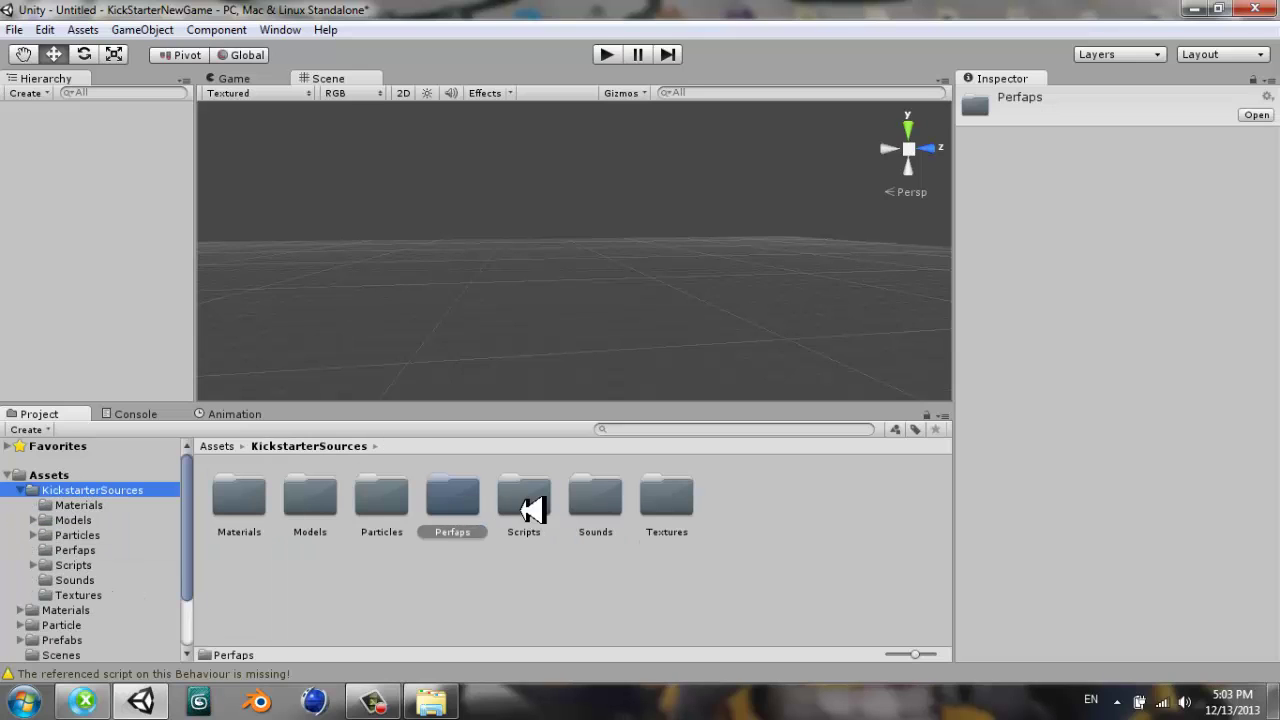
{"action": "left_click", "coordinate": [92, 476]}
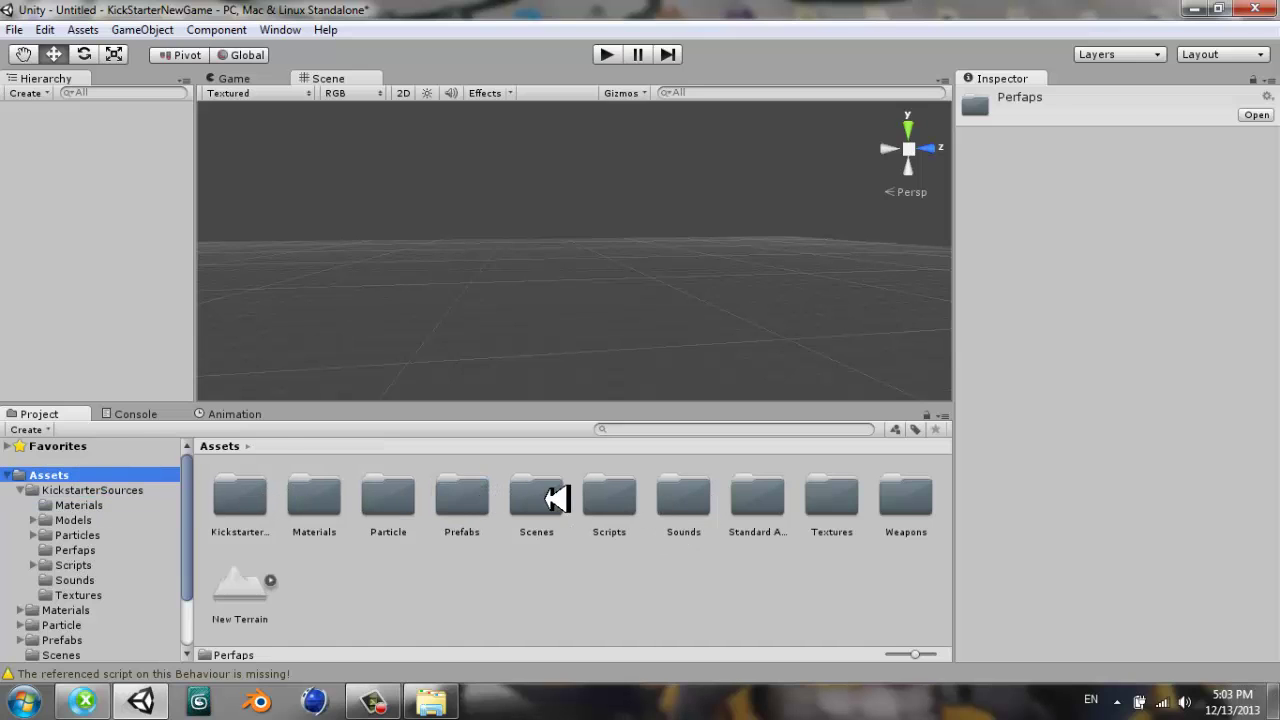
{"action": "double_click", "coordinate": [555, 500]}
- Load the offline scene, discarding the untitled scene
{"action": "double_click", "coordinate": [238, 492]}
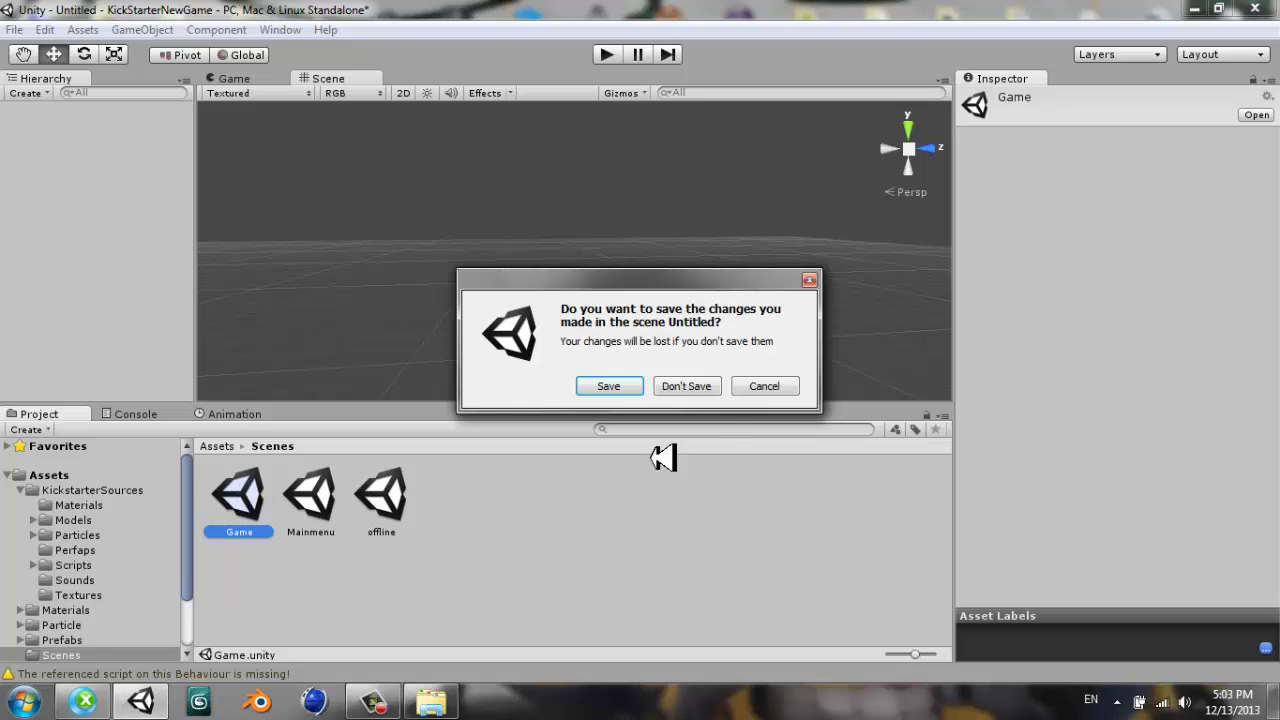
{"action": "left_click", "coordinate": [784, 390]}
{"action": "double_click", "coordinate": [412, 497]}
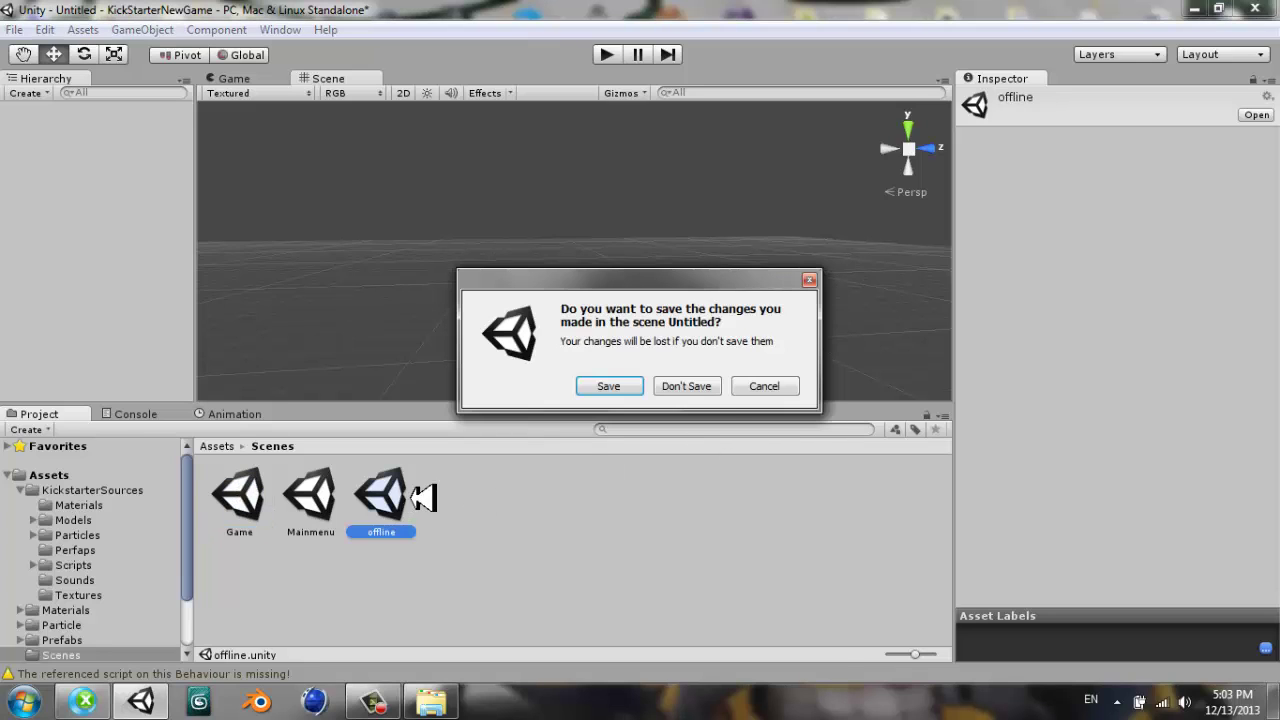
{"action": "left_click", "coordinate": [706, 386]}
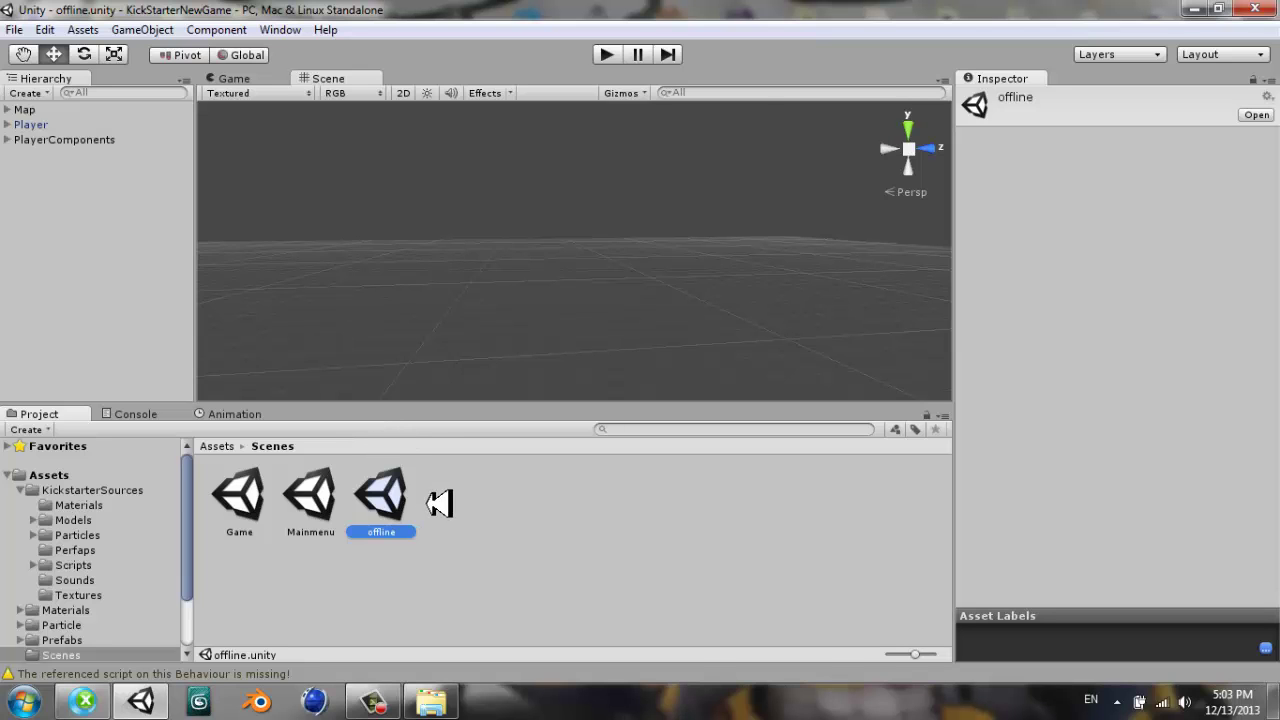
- Browse the Particles and Models folders, orbit the map, and select the Map object
{"action": "left_click", "coordinate": [77, 536]}
{"action": "left_click", "coordinate": [80, 520]}
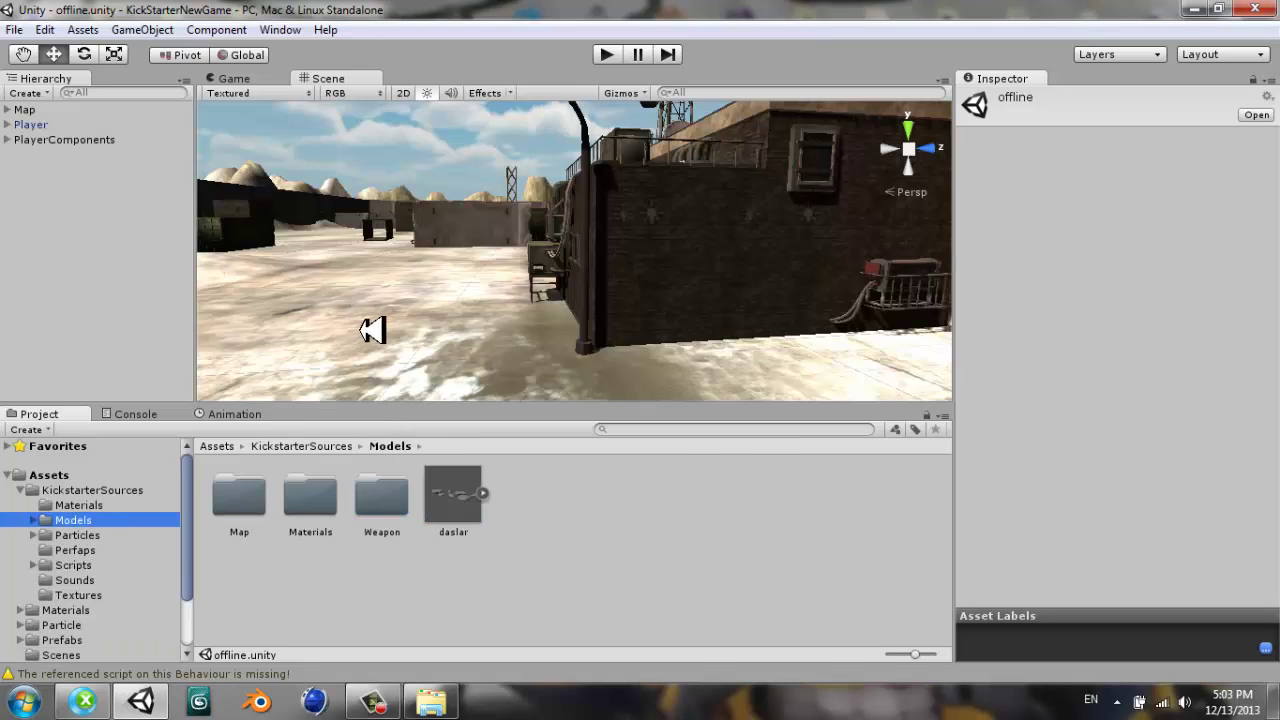
{"action": "mouse_move", "coordinate": [371, 329]}
{"action": "left_mouse_down", "text": "alt"}
{"action": "mouse_move", "coordinate": [703, 351]}
{"action": "mouse_move", "coordinate": [720, 294]}
{"action": "mouse_move", "coordinate": [407, 274]}
{"action": "mouse_move", "coordinate": [386, 360]}
{"action": "mouse_move", "coordinate": [617, 329]}
{"action": "mouse_move", "coordinate": [940, 335]}
{"action": "mouse_move", "coordinate": [866, 377]}
{"action": "mouse_move", "coordinate": [886, 503]}
{"action": "mouse_move", "coordinate": [850, 520]}
{"action": "mouse_move", "coordinate": [465, 352]}
{"action": "left_mouse_up", "text": "alt"}
{"action": "left_click", "coordinate": [24, 109]}
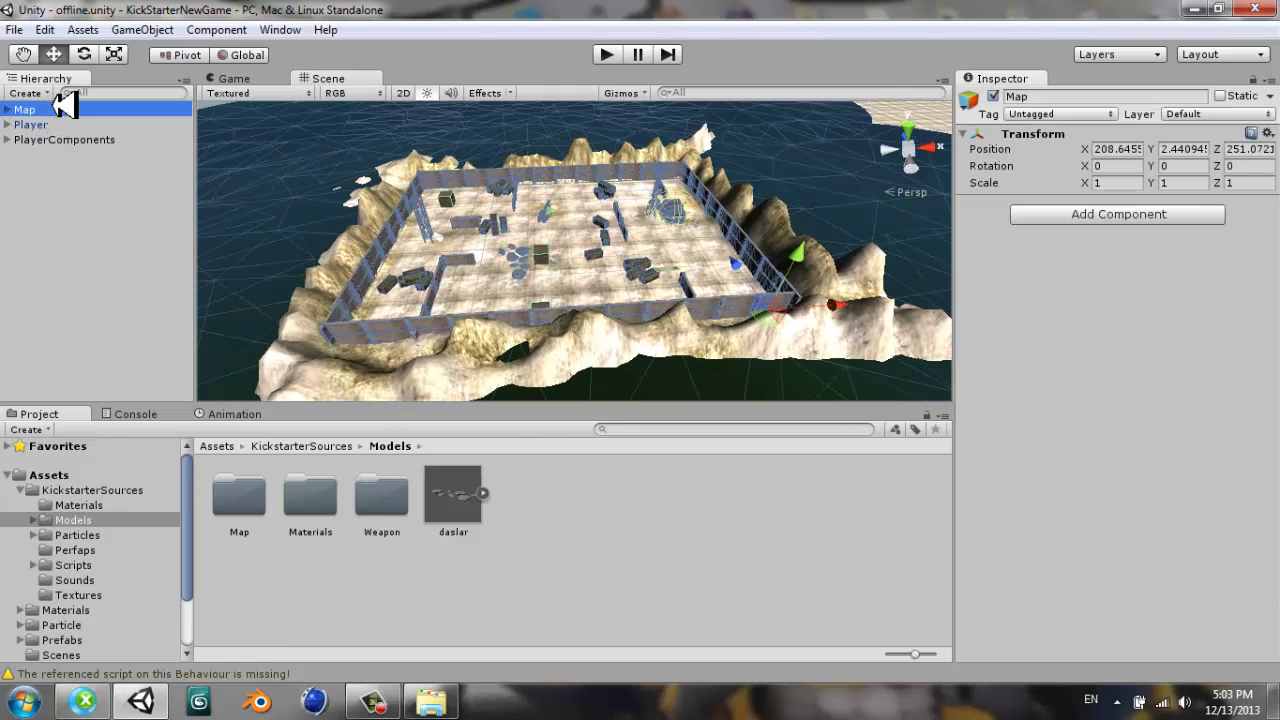
{"action": "left_click", "coordinate": [548, 494]}
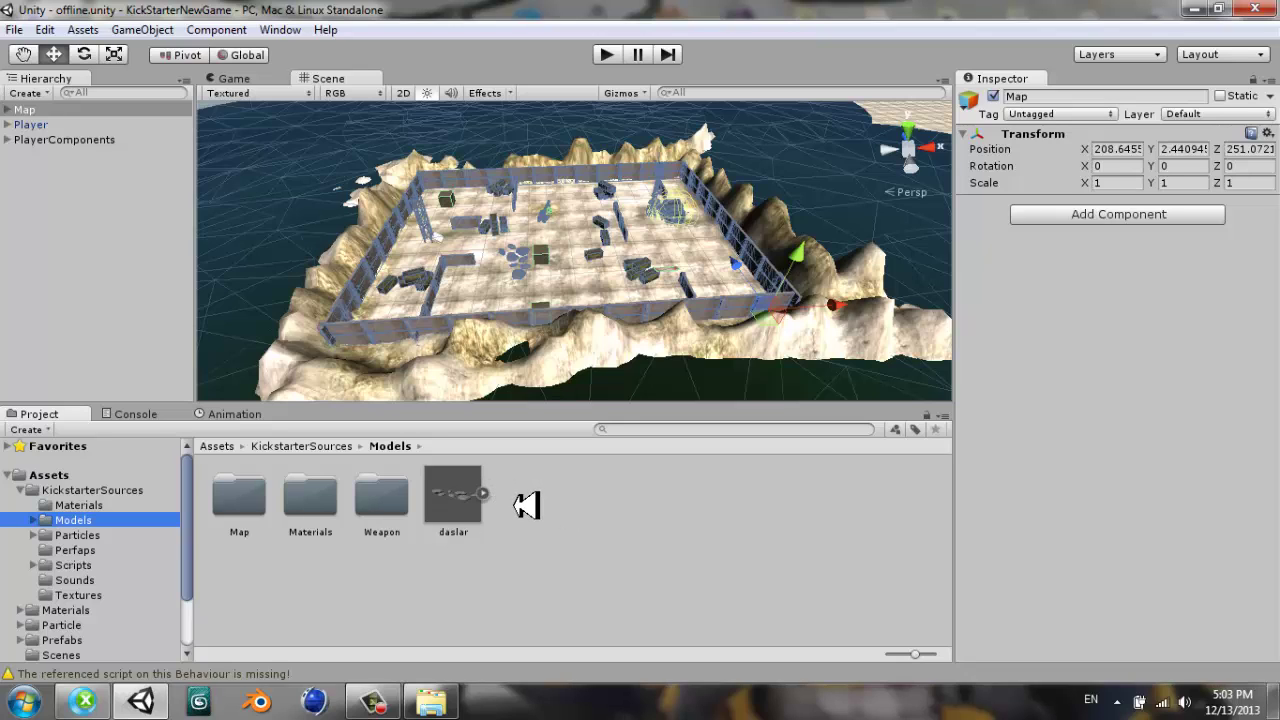
- Select the new Map prefab and rotate its preview to a top-down view
{"action": "left_click", "coordinate": [373, 702]}
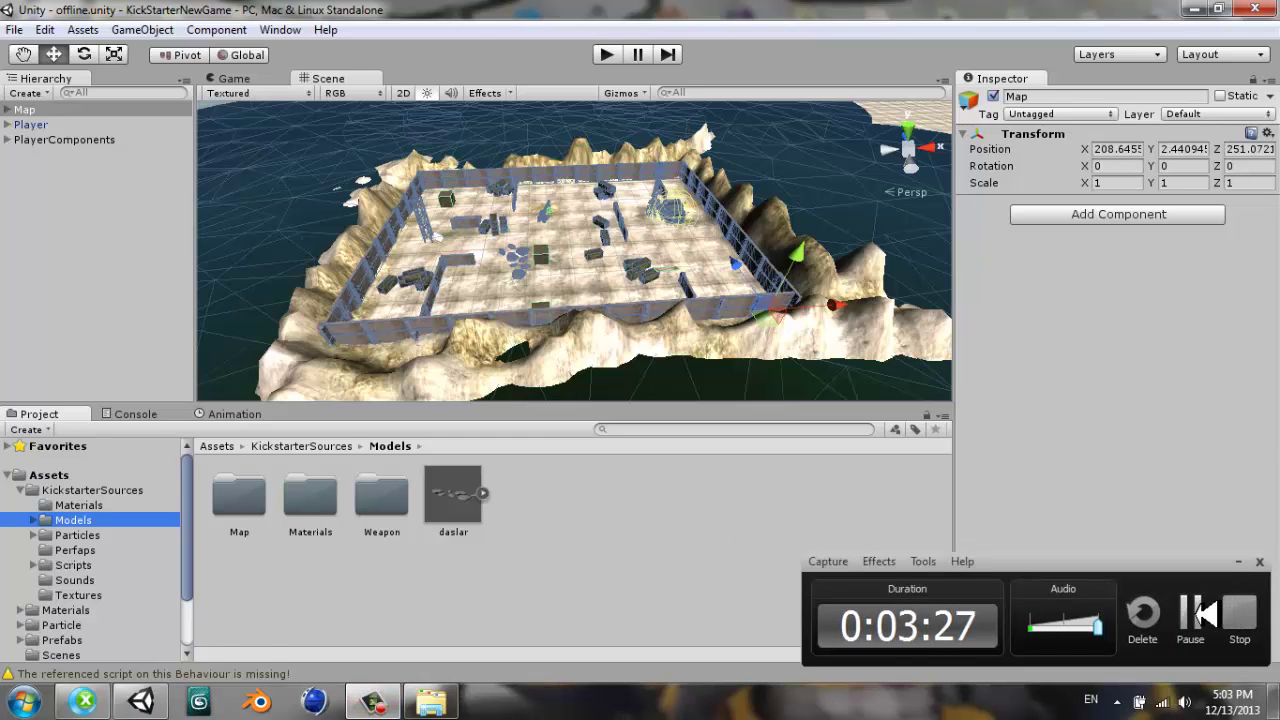
{"action": "left_click", "coordinate": [1192, 612]}
{"action": "left_click", "coordinate": [630, 560]}
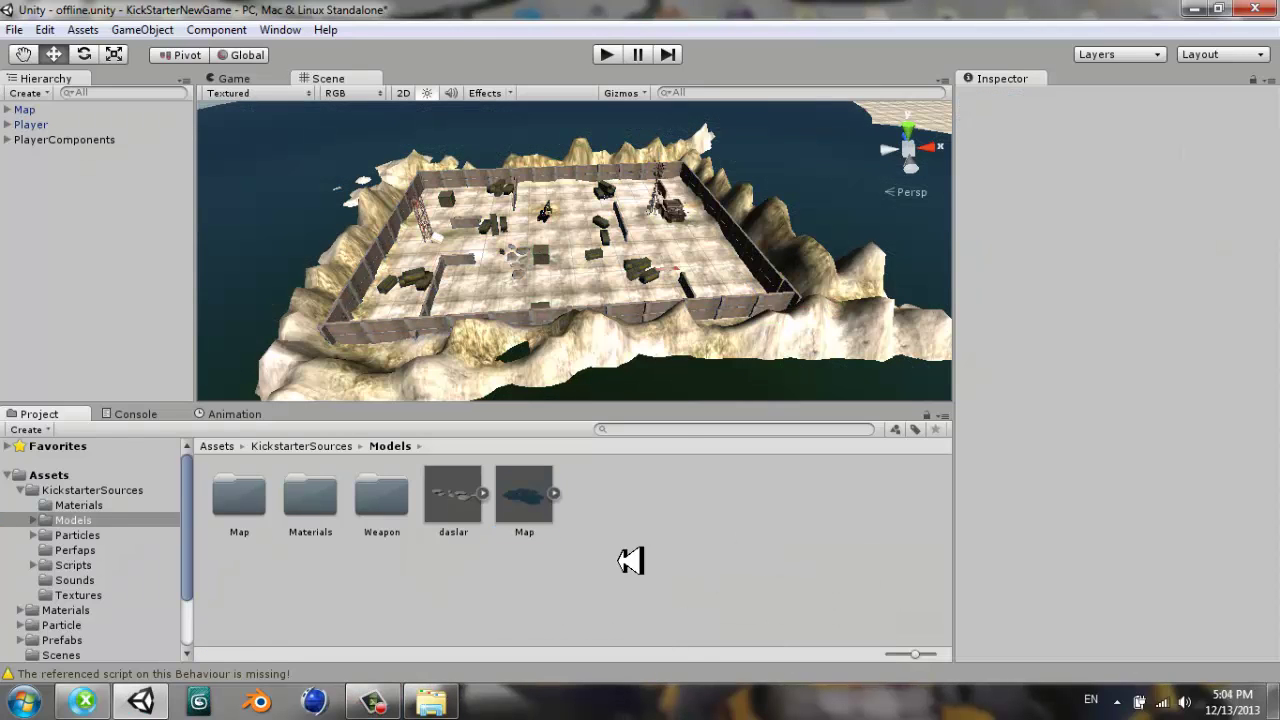
{"action": "left_click", "coordinate": [541, 502]}
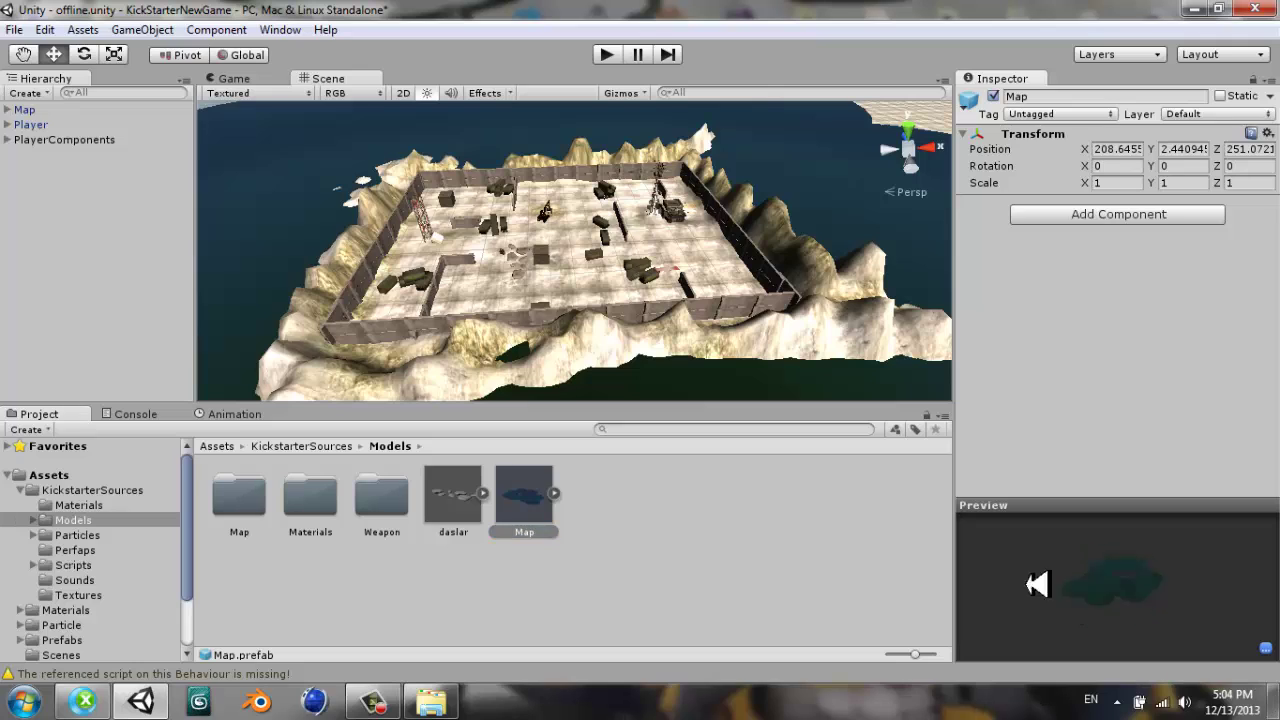
{"action": "left_click_drag", "start_coordinate": [1016, 599], "coordinate": [1090, 574]}
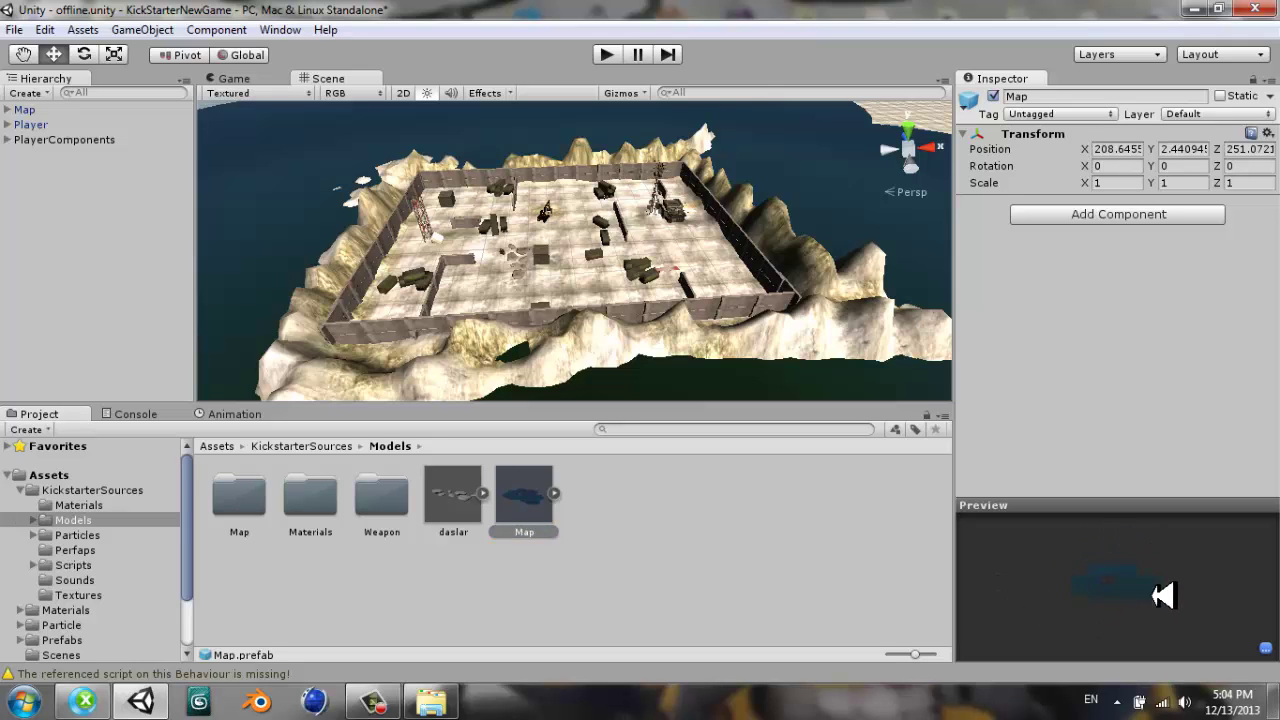
{"action": "mouse_move", "coordinate": [1163, 595]}
{"action": "left_mouse_down"}
{"action": "mouse_move", "coordinate": [1129, 629]}
{"action": "mouse_move", "coordinate": [980, 589]}
{"action": "mouse_move", "coordinate": [1001, 632]}
{"action": "mouse_move", "coordinate": [1182, 576]}
{"action": "mouse_move", "coordinate": [906, 577]}
{"action": "left_mouse_up"}
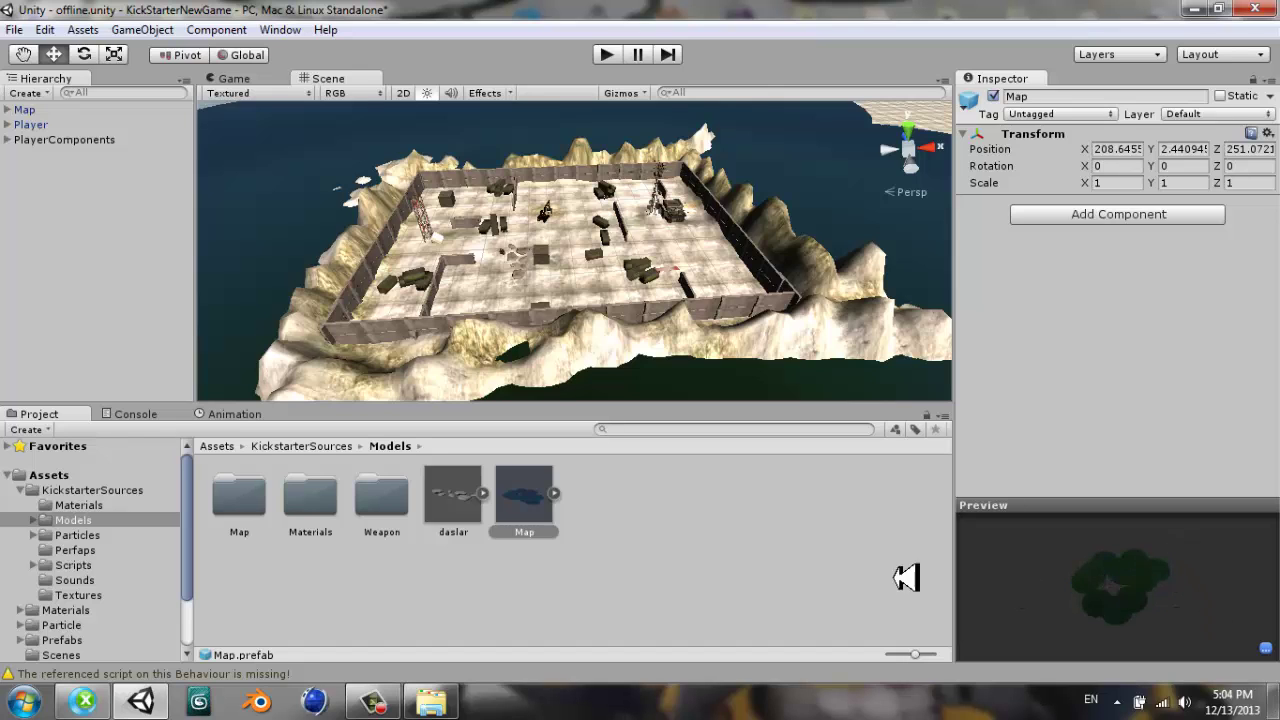
- Delete the Map prefab and return to the root Assets folder
{"action": "left_click", "coordinate": [689, 567]}
{"action": "left_click", "coordinate": [532, 491]}
{"action": "key", "text": "Delete"}
{"action": "key", "text": "Escape"}
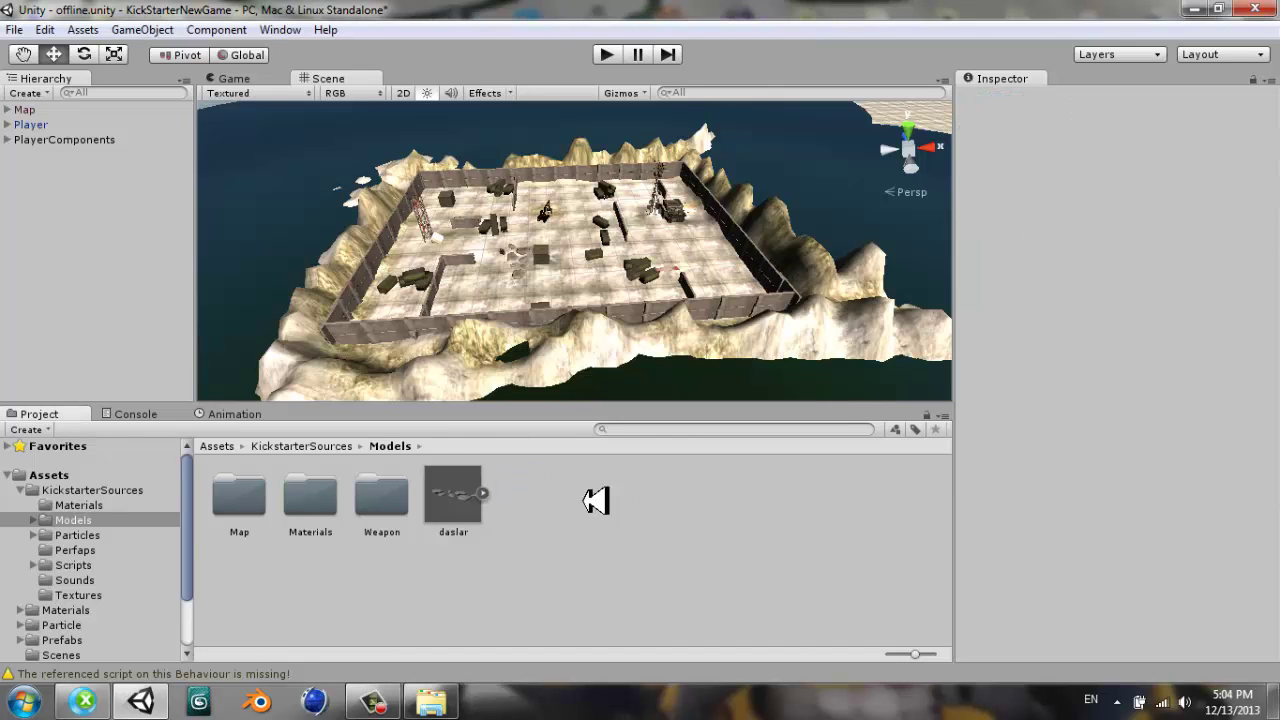
{"action": "left_click", "coordinate": [75, 521]}
{"action": "left_click", "coordinate": [88, 549]}
{"action": "left_click", "coordinate": [92, 478]}
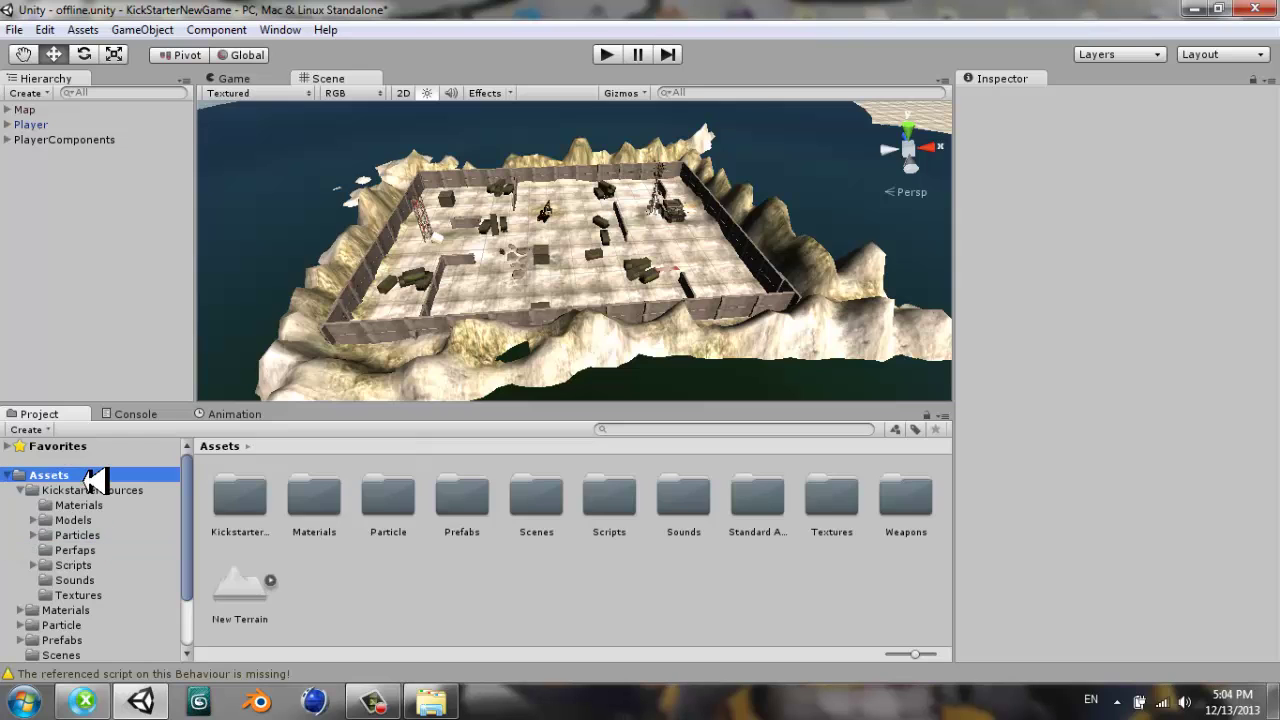
- Turn the Player object into a prefab in Assets, preview it, then delete it
{"action": "left_click", "coordinate": [30, 124]}
{"action": "double_click", "coordinate": [62, 118]}
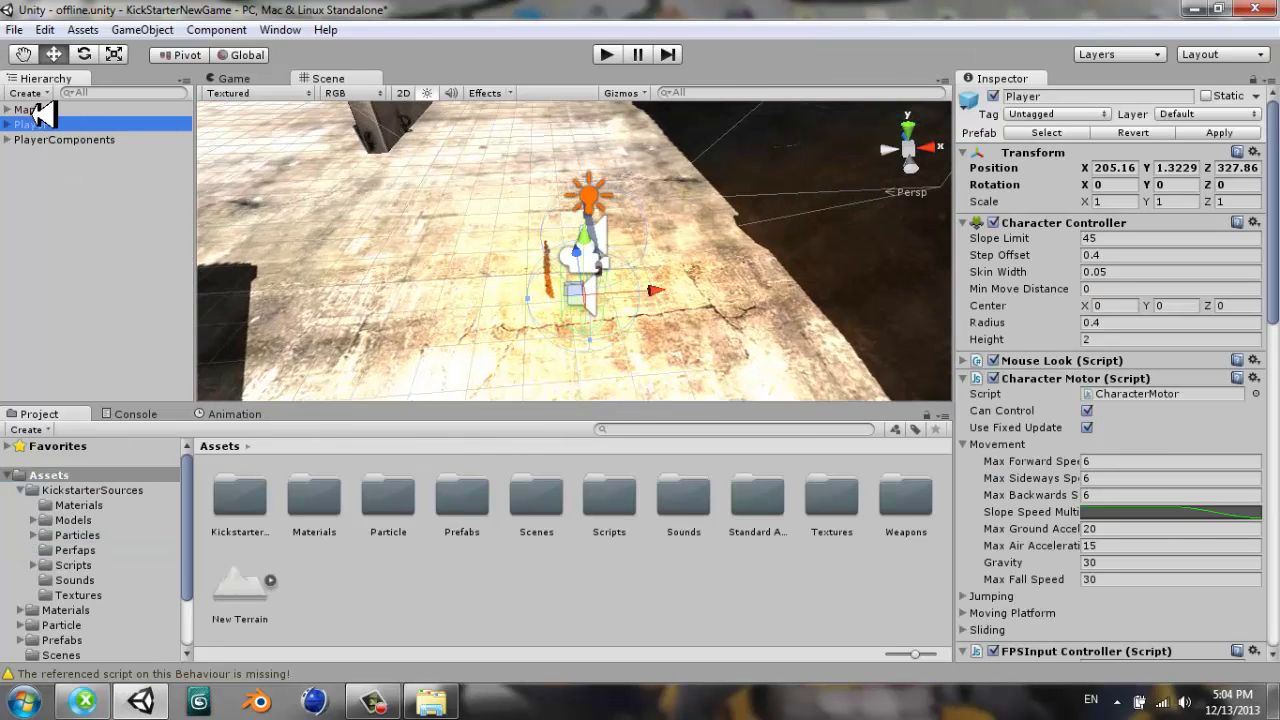
{"action": "left_click", "coordinate": [262, 446]}
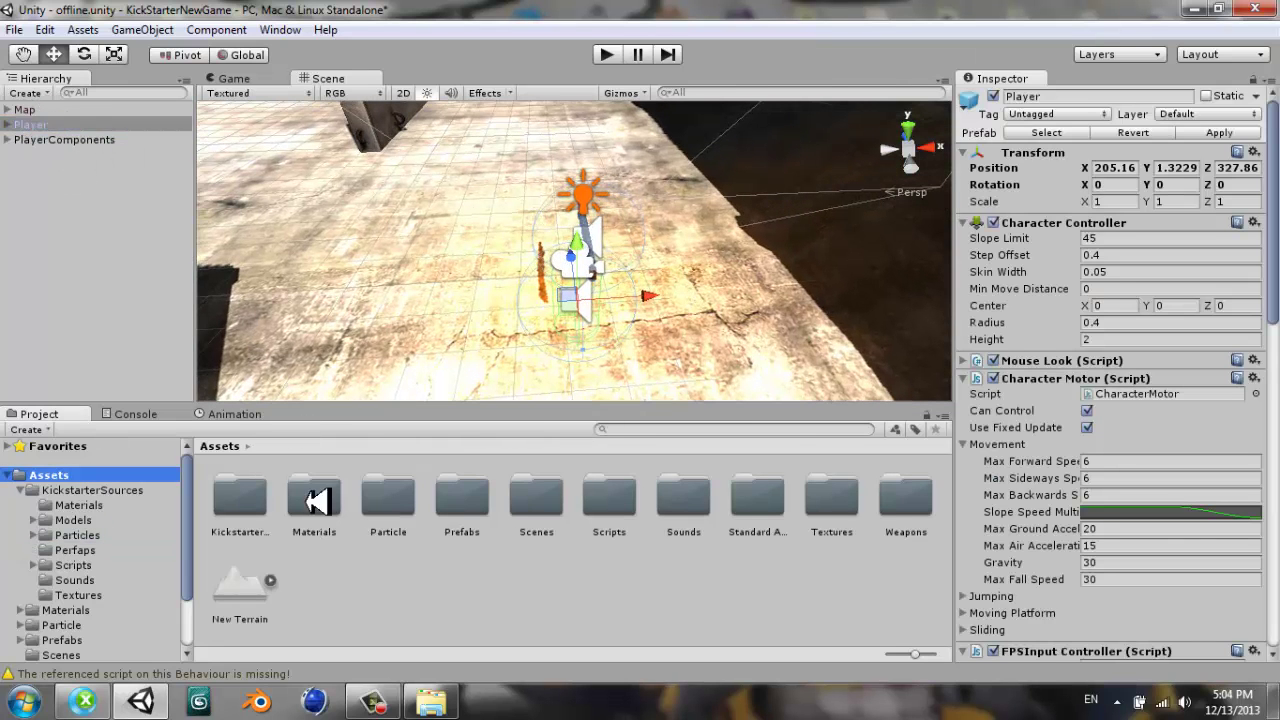
{"action": "left_click_drag", "start_coordinate": [362, 590], "coordinate": [364, 592]}
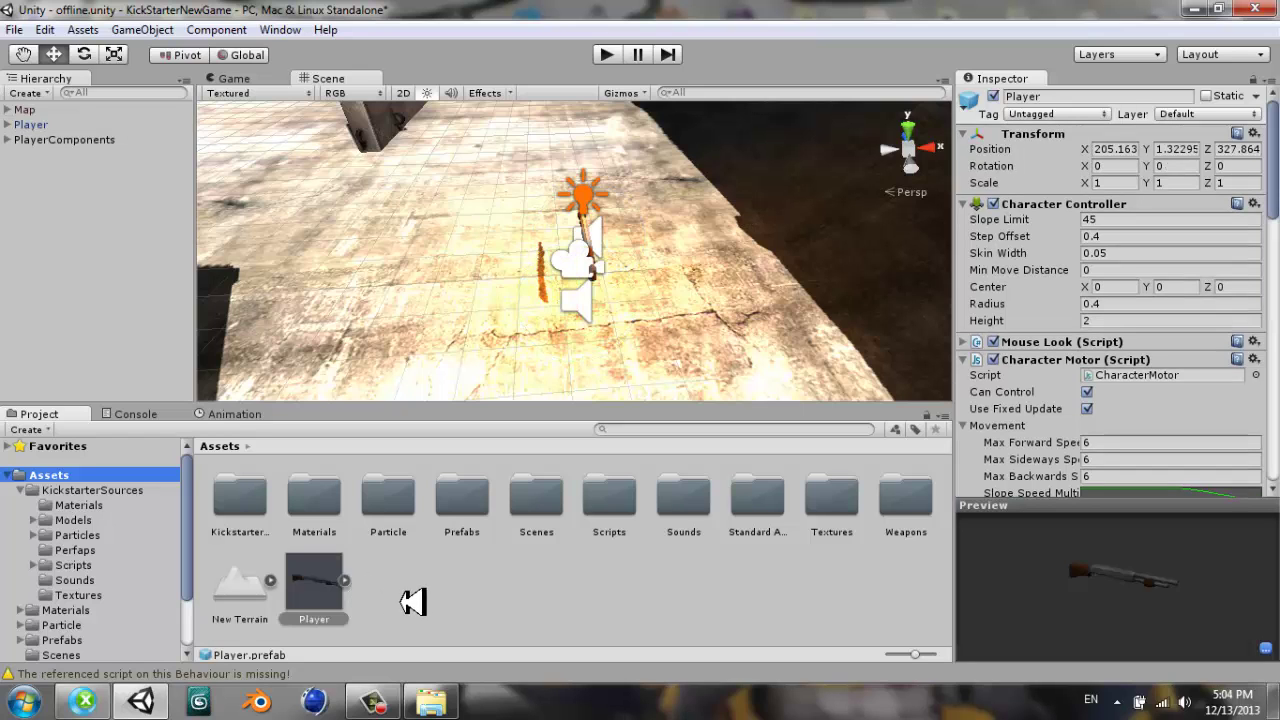
{"action": "left_click_drag", "start_coordinate": [1155, 593], "coordinate": [1114, 600]}
{"action": "left_click", "coordinate": [645, 609]}
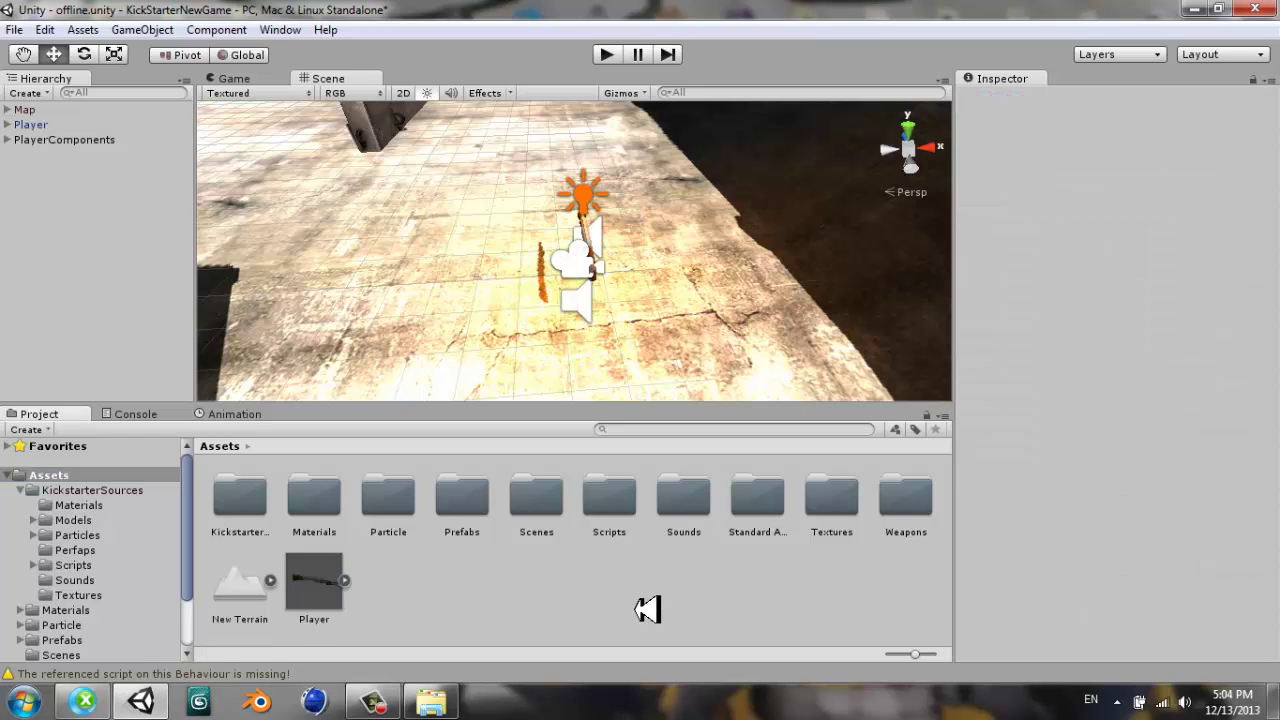
{"action": "left_click", "coordinate": [340, 597]}
{"action": "key", "text": "Delete"}
{"action": "key", "text": "Return"}
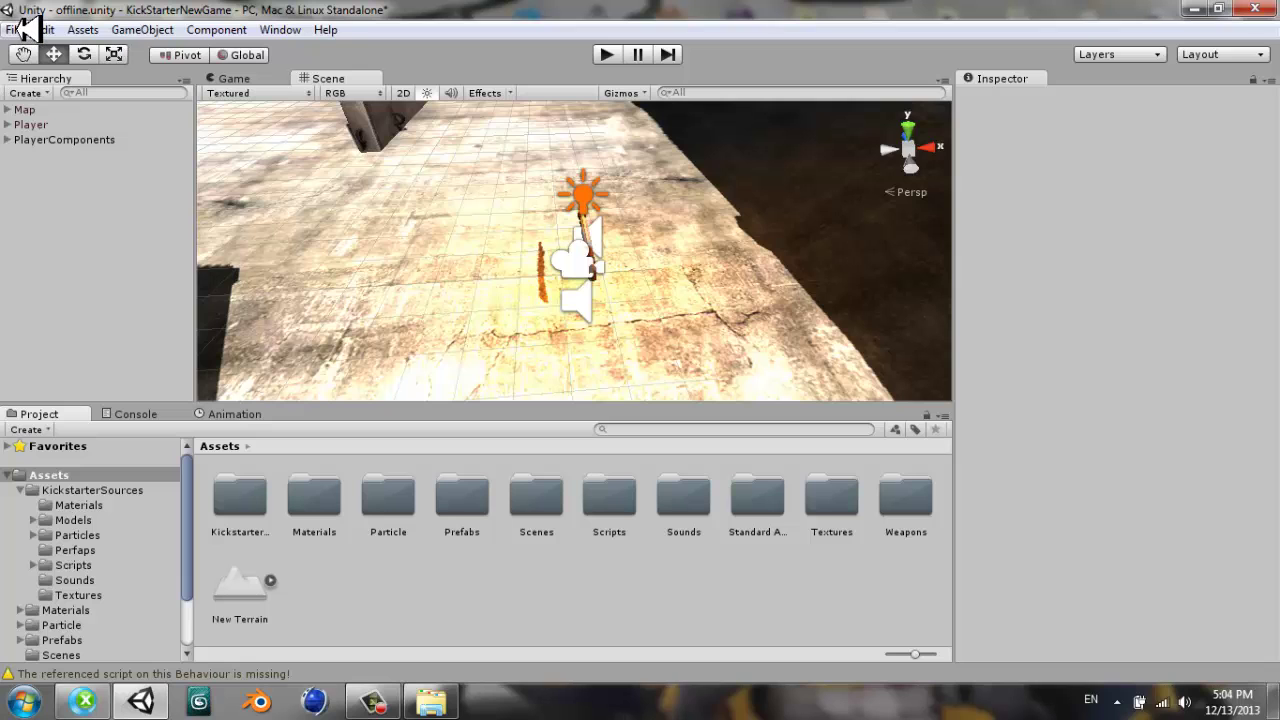
- Start a new scene without saving offline.unity, delete Main Camera, and create a Terrain
{"action": "left_click", "coordinate": [25, 28]}
{"action": "left_click", "coordinate": [52, 49]}
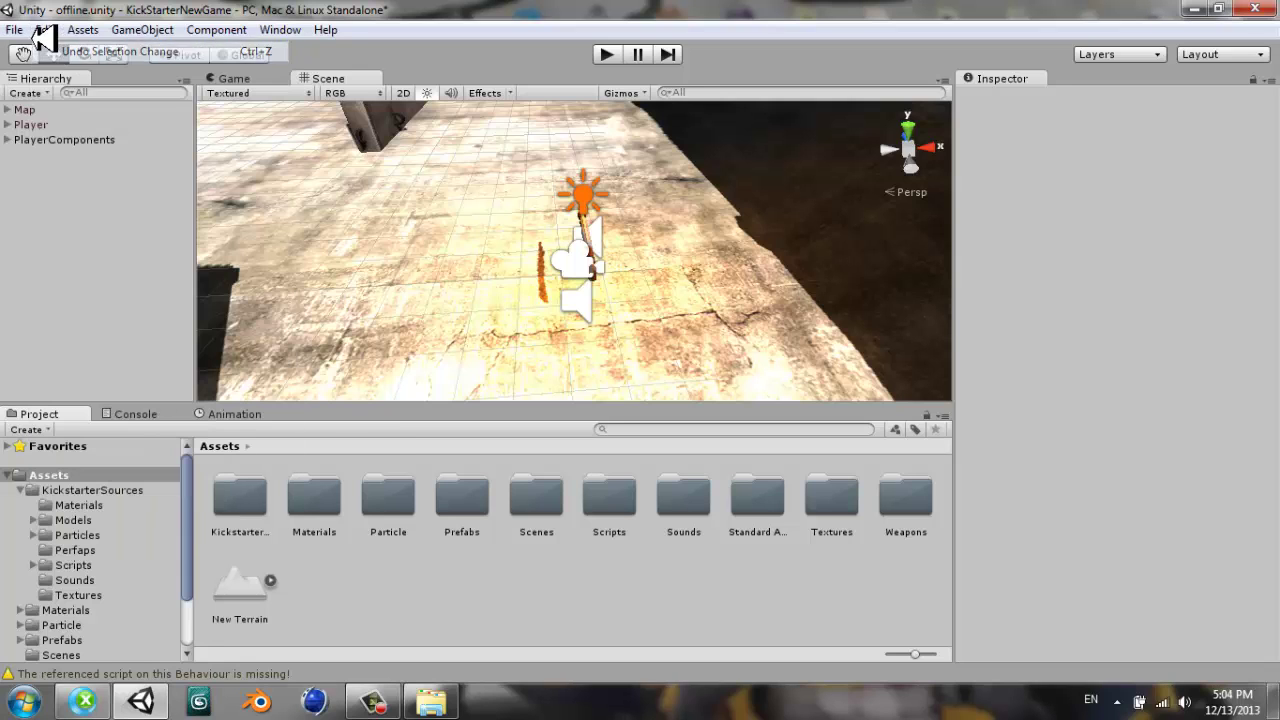
{"action": "left_click", "coordinate": [706, 386]}
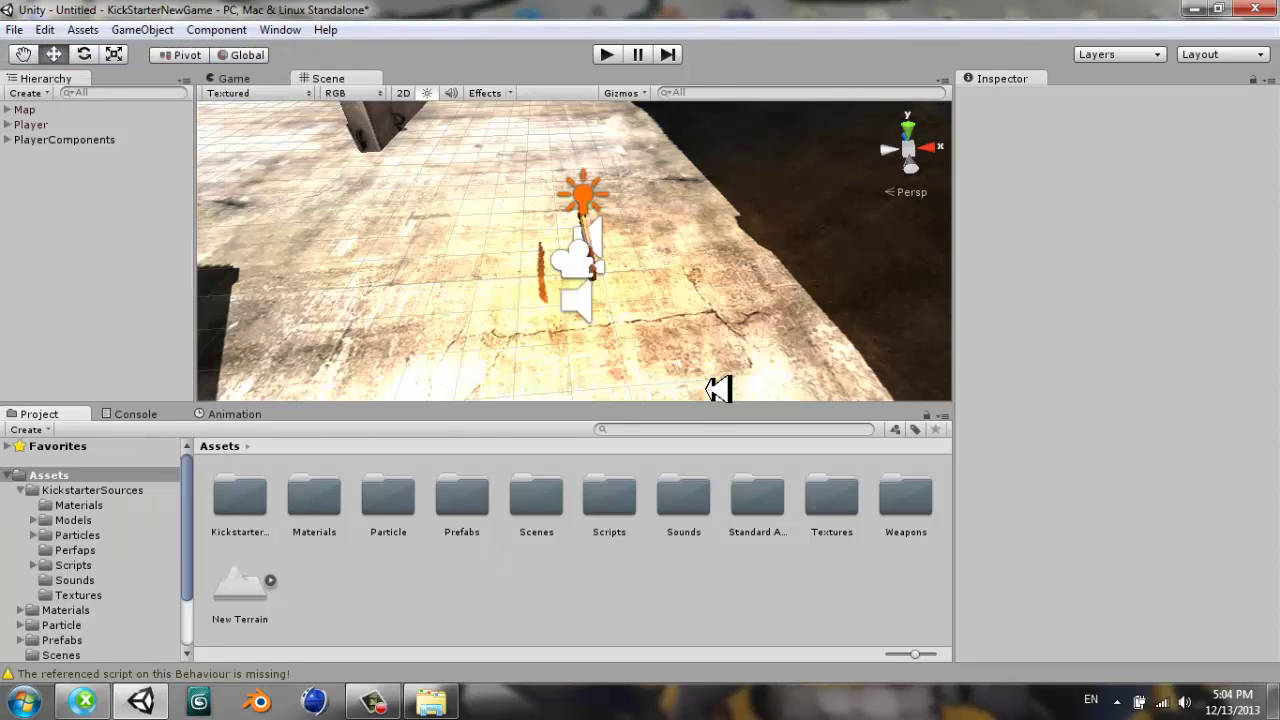
{"action": "left_click", "coordinate": [88, 110]}
{"action": "key", "text": "Delete"}
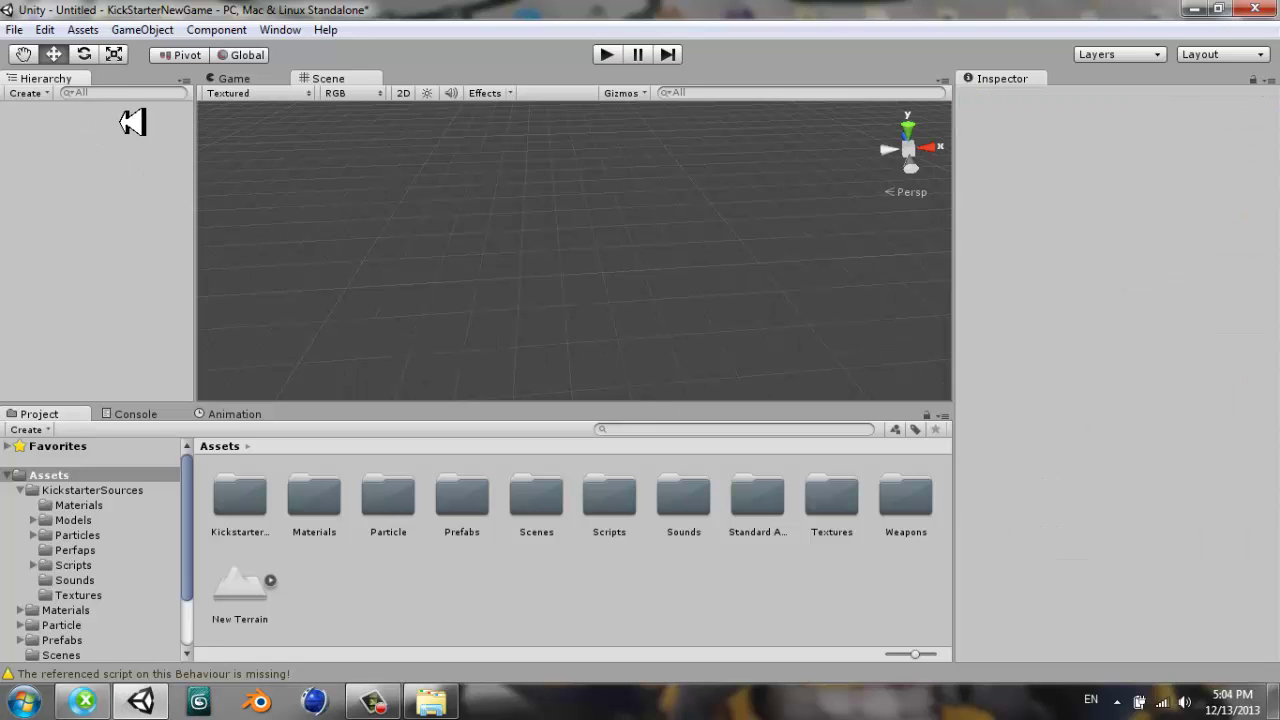
{"action": "left_click", "coordinate": [142, 29]}
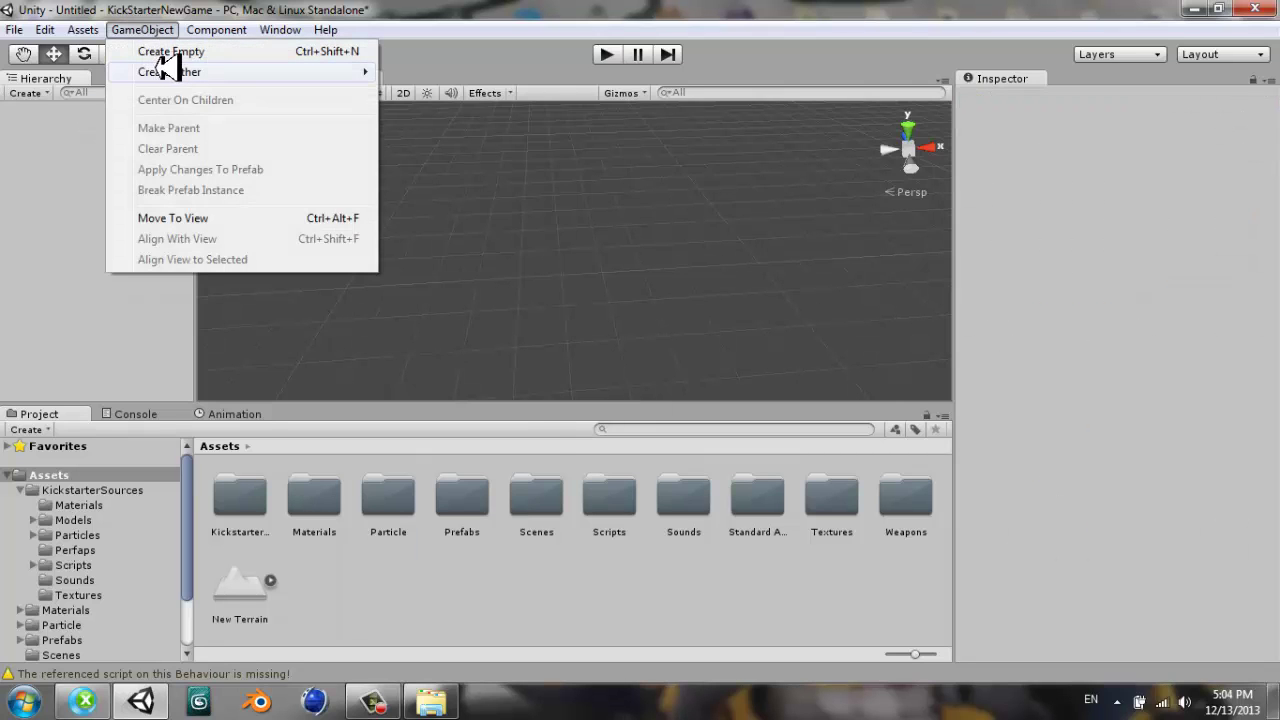
{"action": "mouse_move", "coordinate": [165, 72]}
{"action": "left_click", "coordinate": [428, 488]}
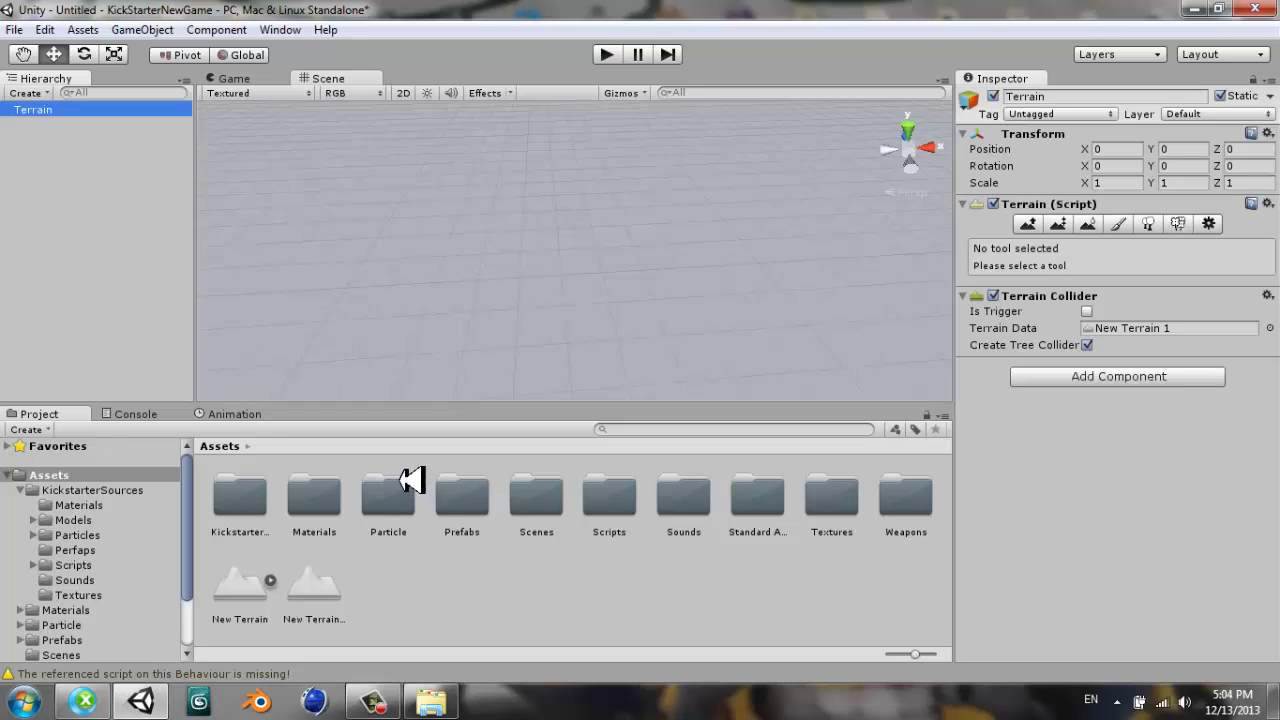
- Add the Cliff12a texture to the terrain via Paint Texture
{"action": "left_click", "coordinate": [1118, 224]}
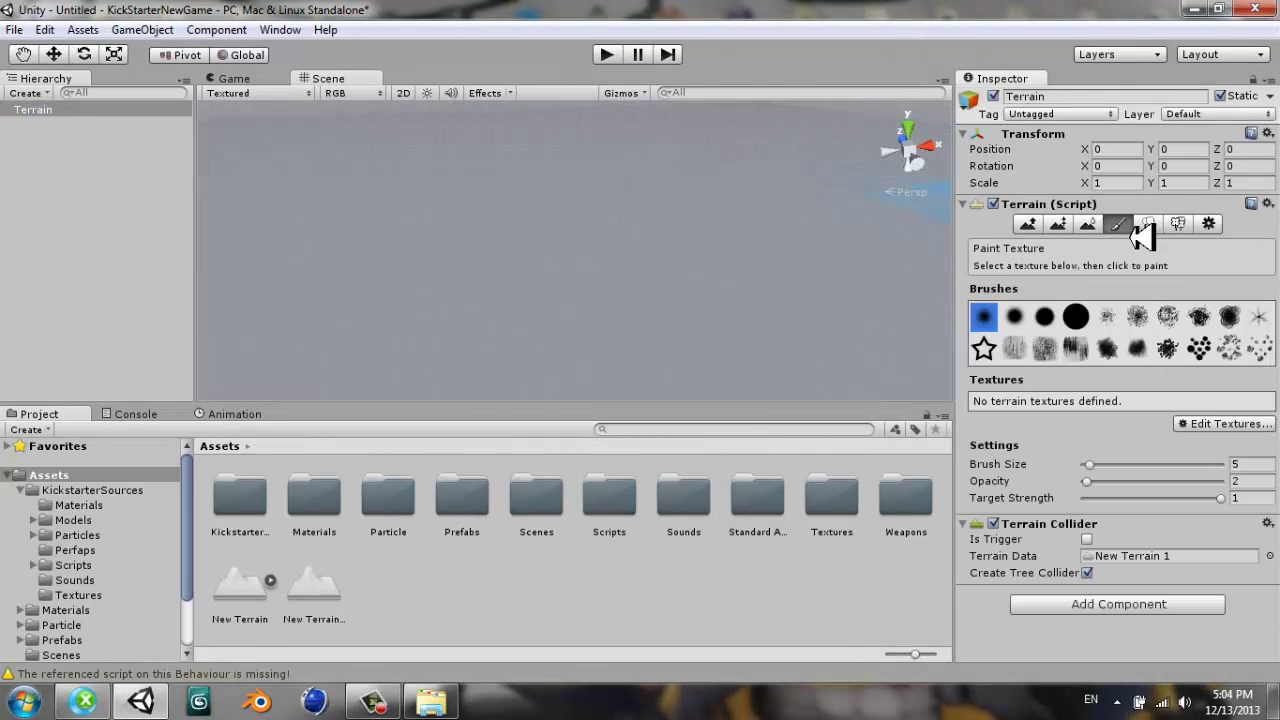
{"action": "left_click", "coordinate": [1222, 432]}
{"action": "left_click", "coordinate": [1180, 428]}
{"action": "left_click", "coordinate": [96, 127]}
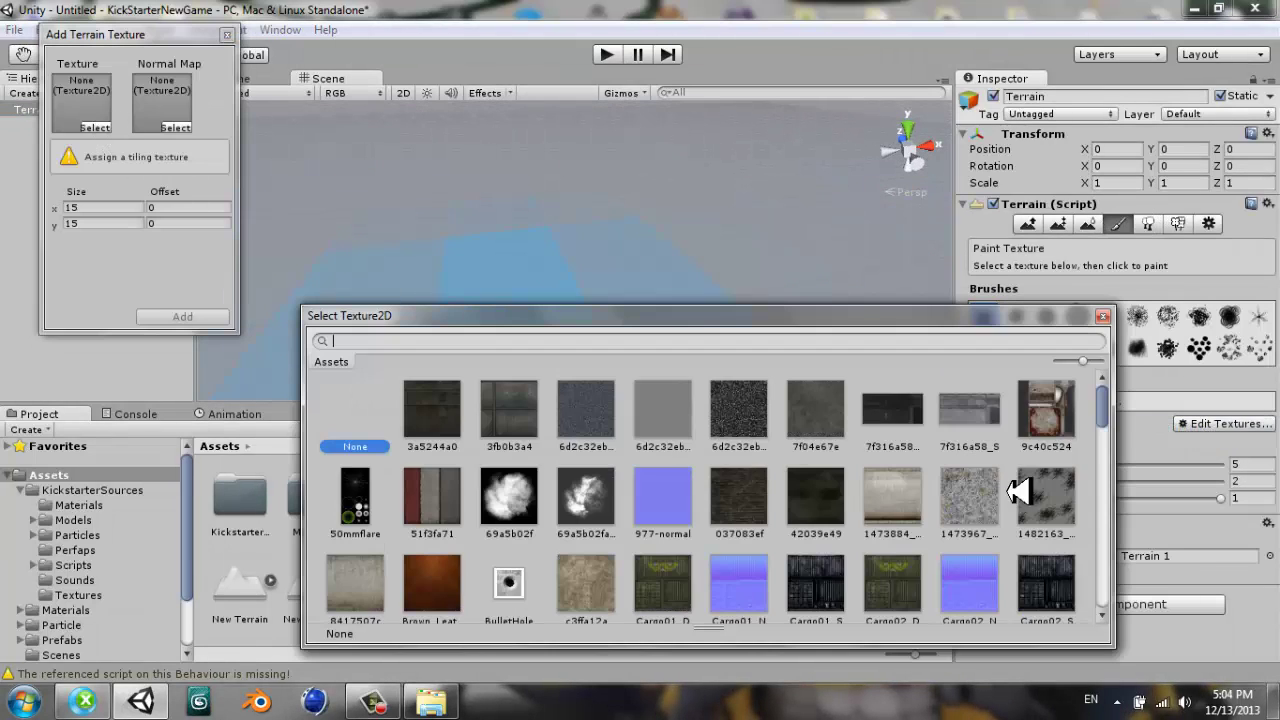
{"action": "double_click", "coordinate": [575, 605]}
{"action": "left_click", "coordinate": [195, 316]}
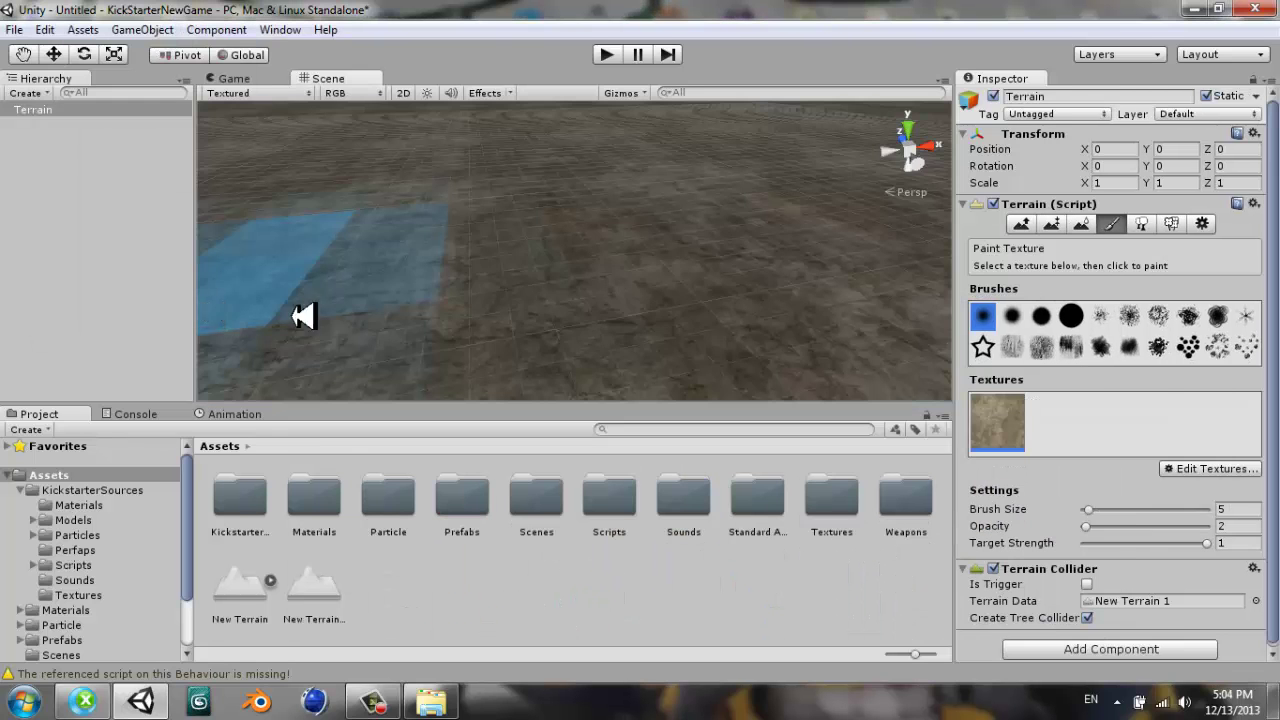
- Add a Directional Light to the scene from the GameObject menu
{"action": "left_click", "coordinate": [146, 29]}
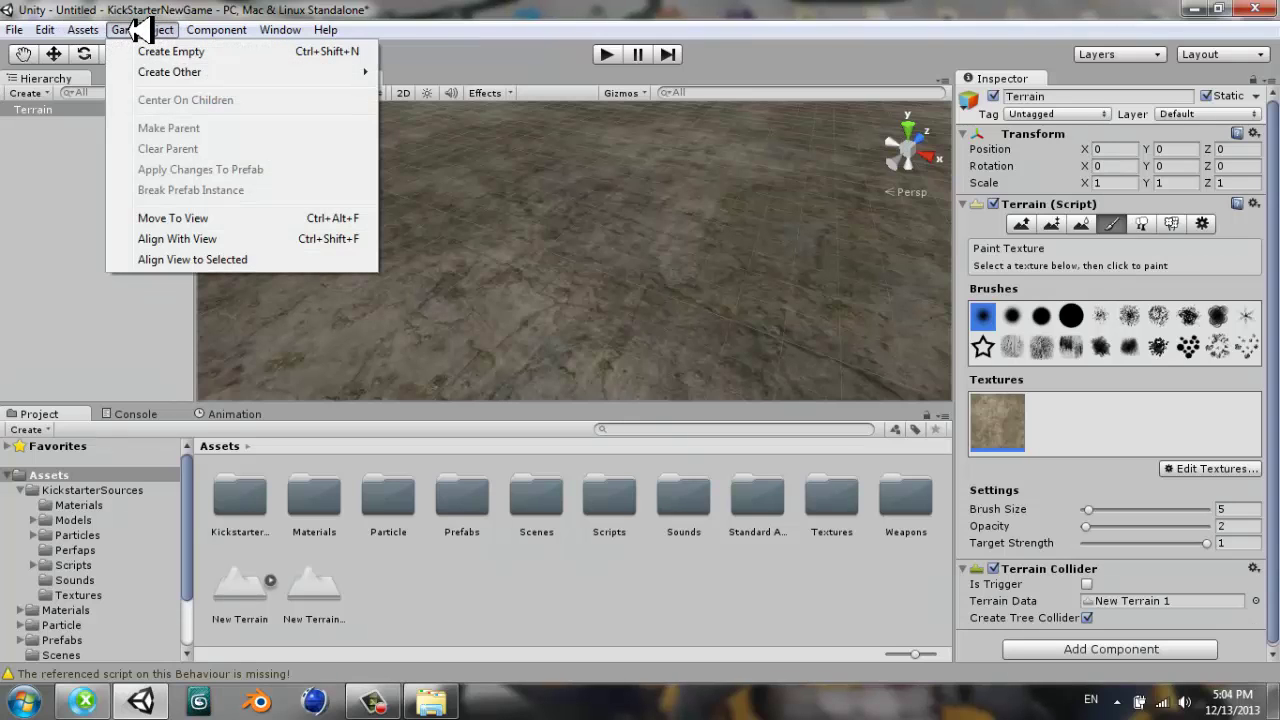
{"action": "mouse_move", "coordinate": [270, 74]}
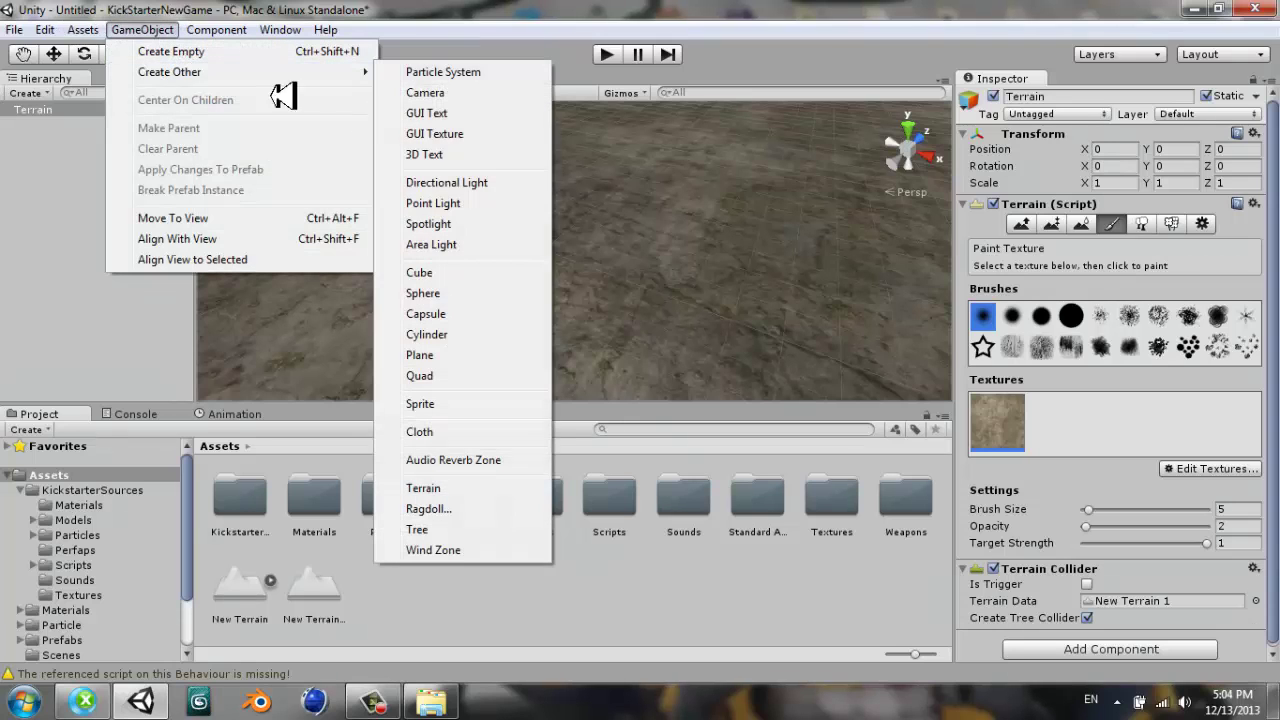
{"action": "left_click", "coordinate": [490, 181]}
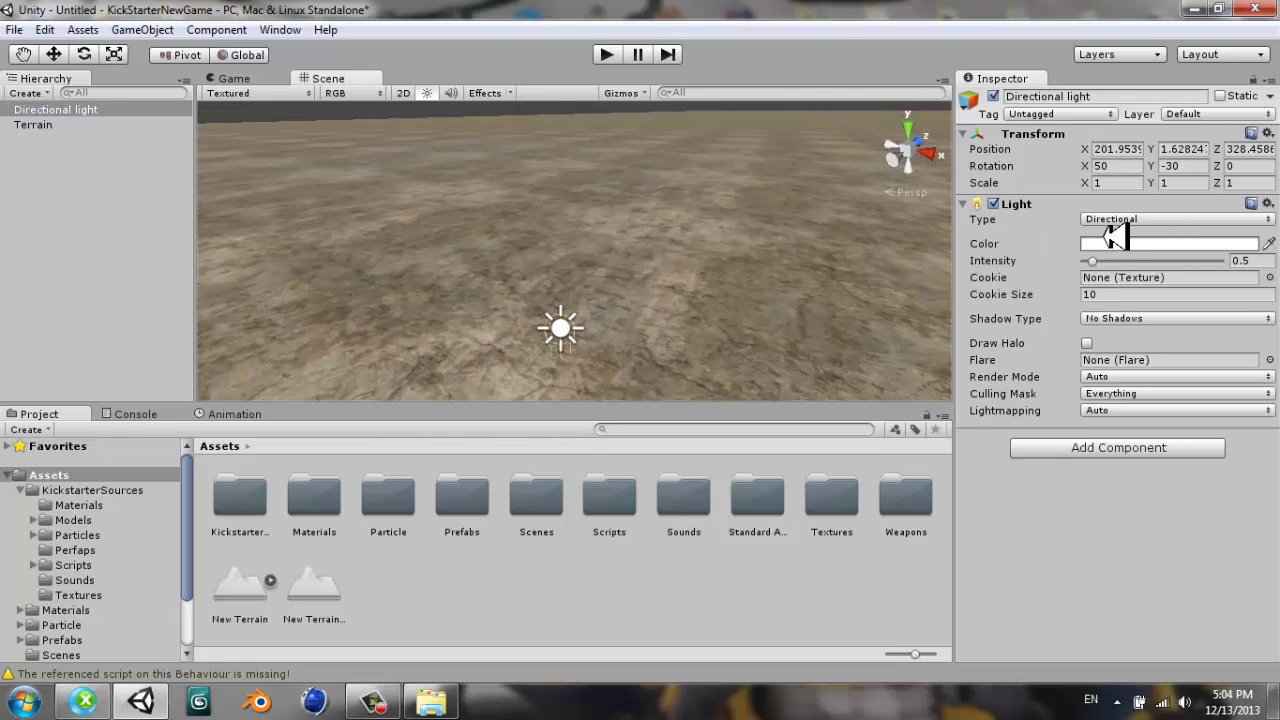
- Keep the light Directional, give it Soft Shadows, and show the Standard Assets folder
{"action": "left_click", "coordinate": [1138, 219]}
{"action": "left_click", "coordinate": [1052, 345]}
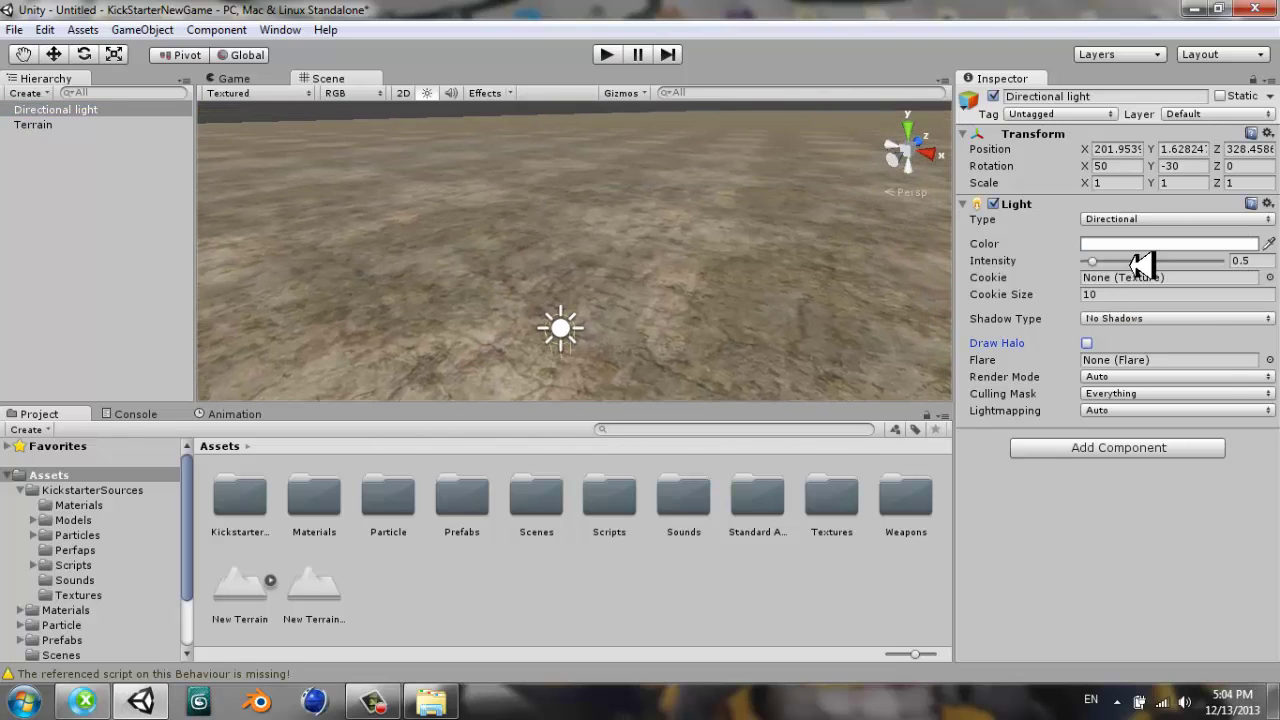
{"action": "left_click", "coordinate": [1122, 318]}
{"action": "left_click", "coordinate": [1197, 381]}
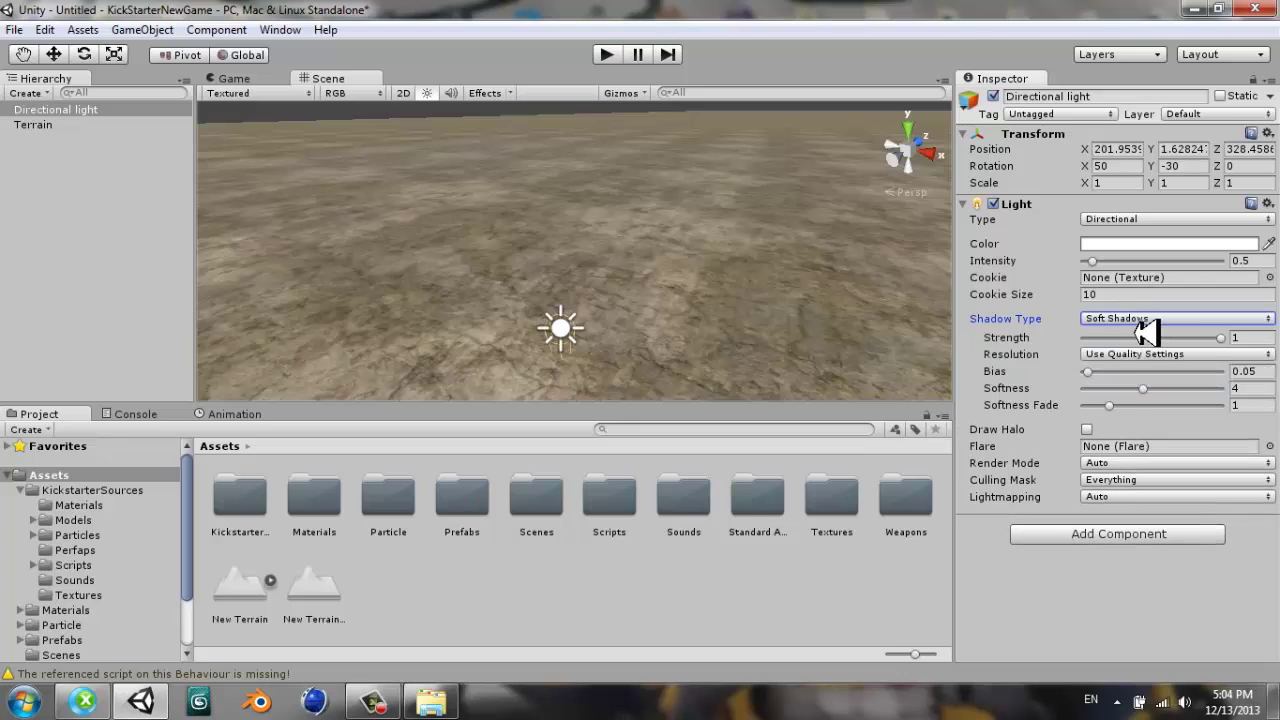
{"action": "left_click", "coordinate": [21, 490]}
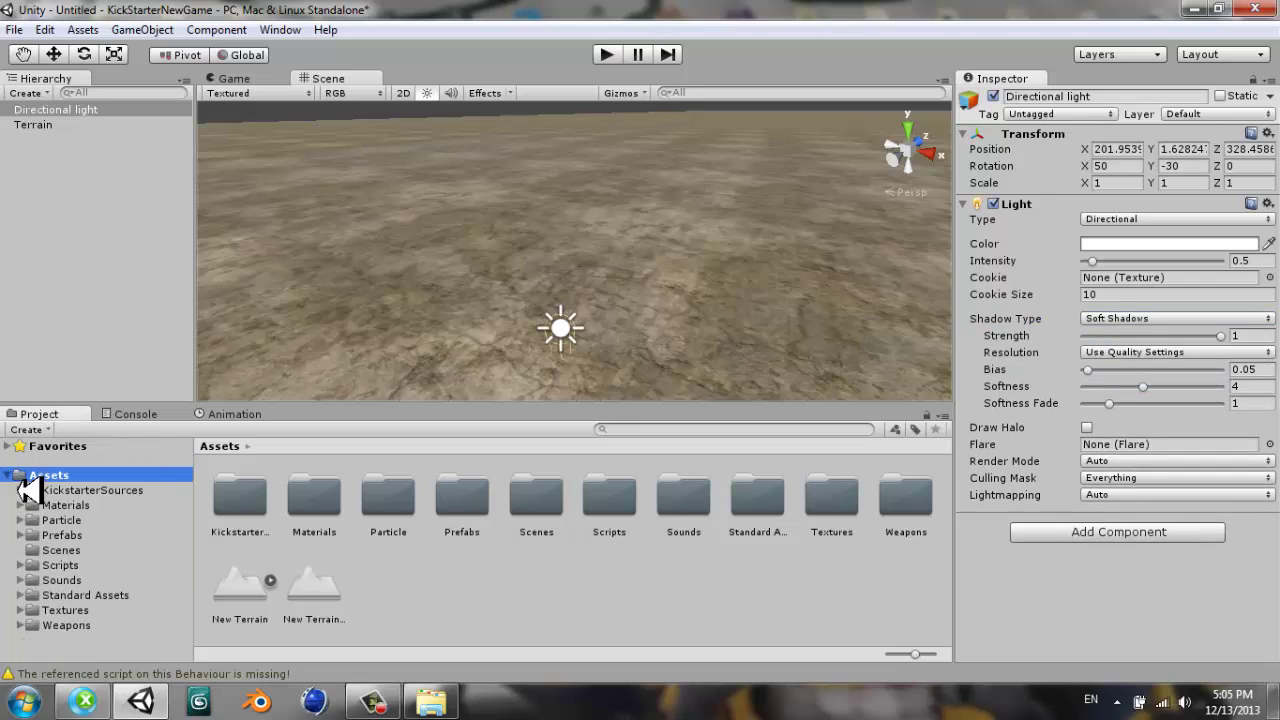
{"action": "left_click", "coordinate": [106, 595]}
- Drag the First Person Controller onto the terrain and raise it to Position Y 1.3248
{"action": "double_click", "coordinate": [265, 534]}
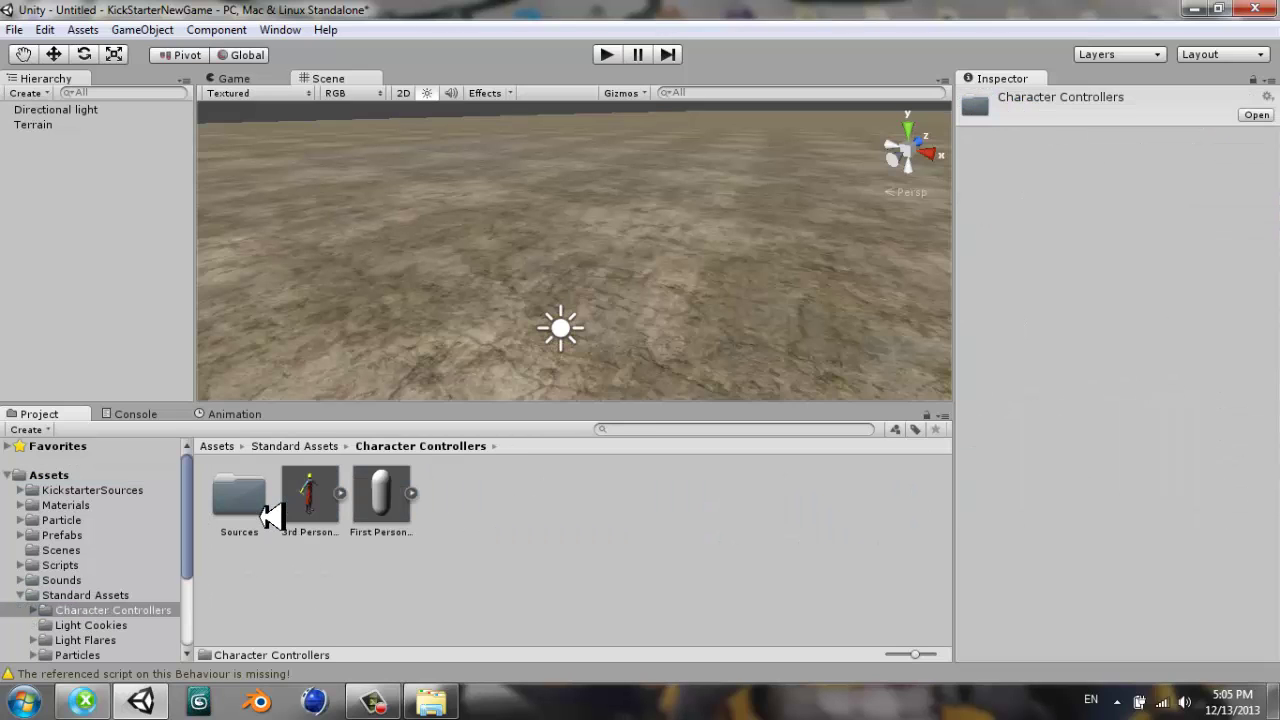
{"action": "right_click_drag", "start_coordinate": [497, 313], "coordinate": [434, 337]}
{"action": "left_click_drag", "start_coordinate": [391, 500], "coordinate": [548, 216]}
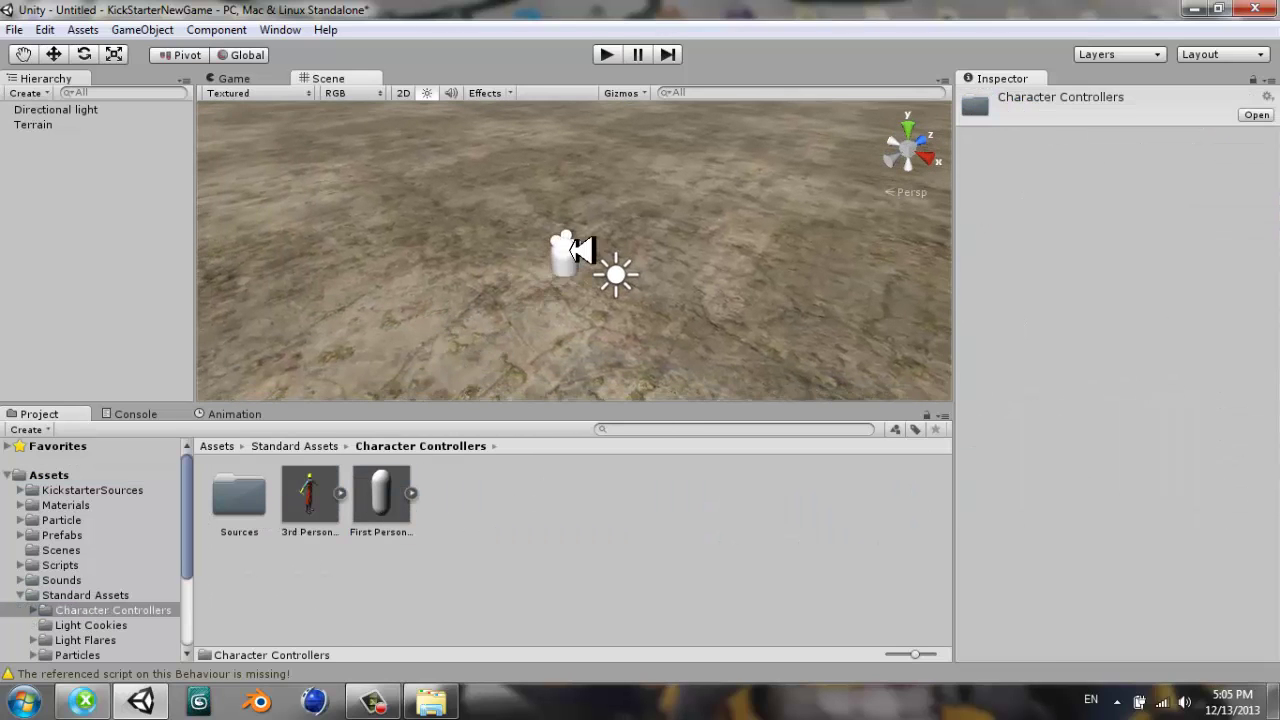
{"action": "right_click_drag", "start_coordinate": [423, 334], "coordinate": [248, 118]}
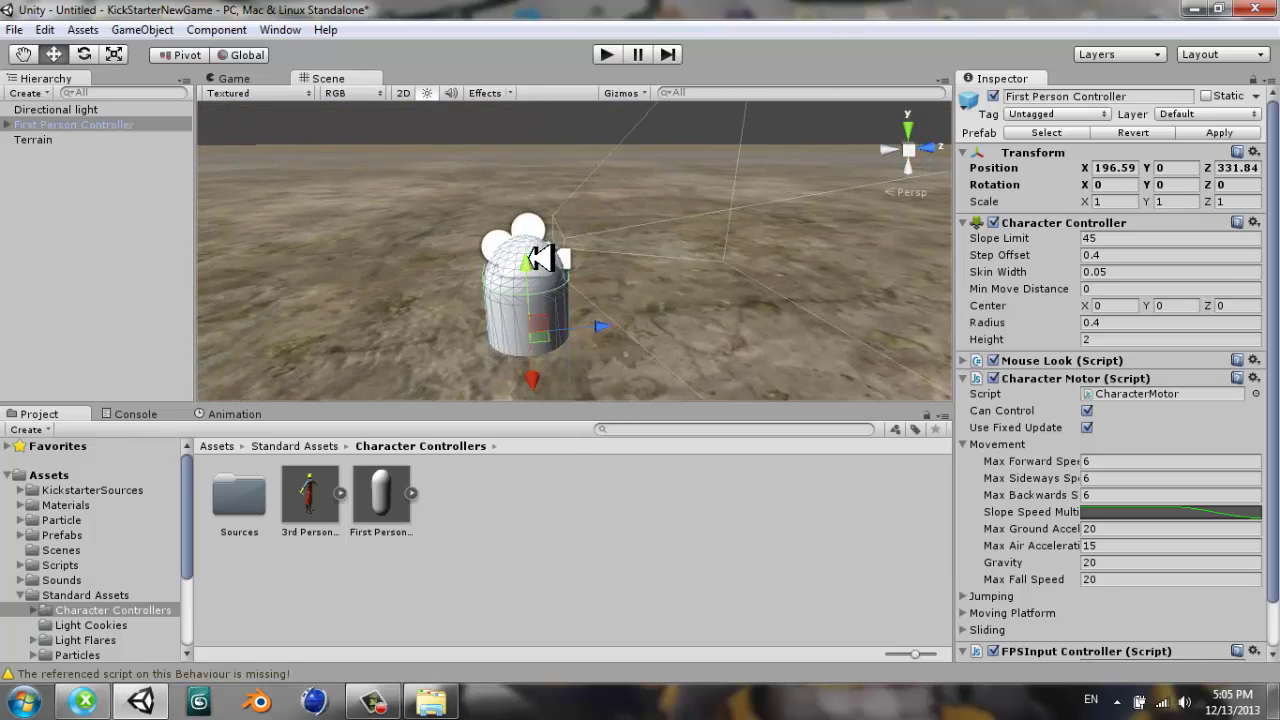
{"action": "left_click_drag", "start_coordinate": [528, 262], "coordinate": [540, 110]}
{"action": "left_click_drag", "start_coordinate": [577, 203], "coordinate": [900, 238], "text": "alt"}
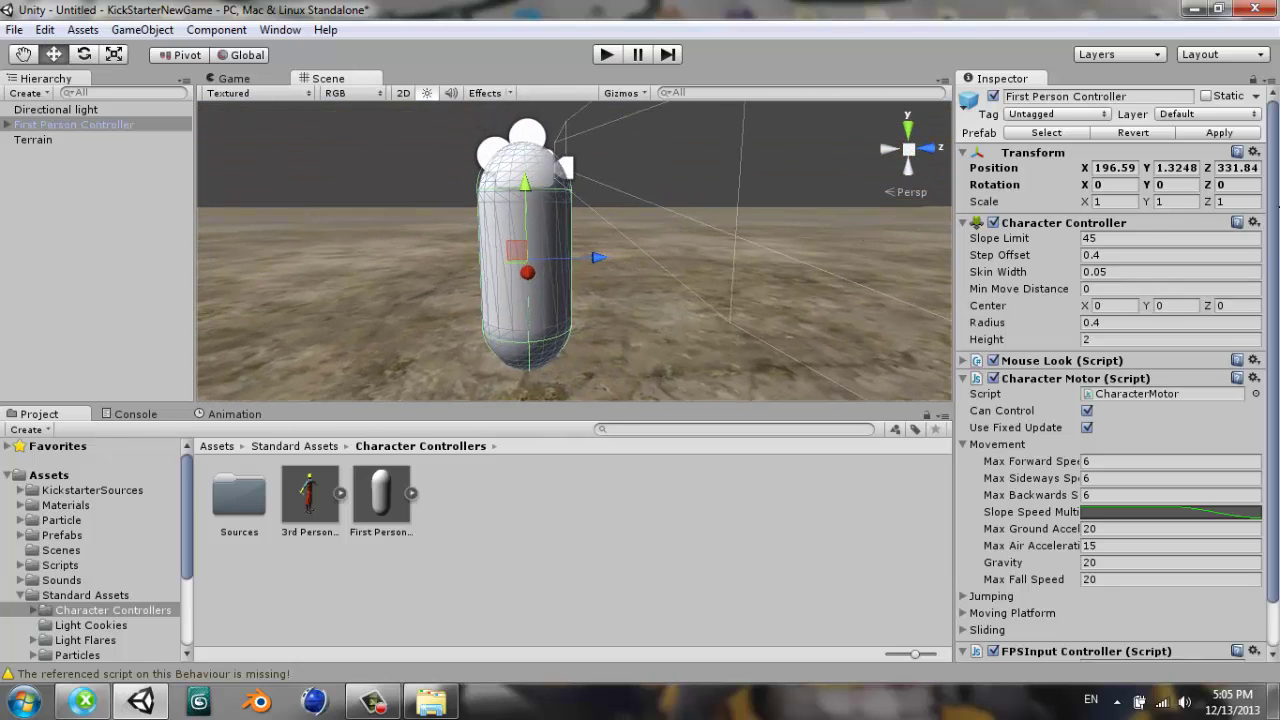
{"action": "scroll", "coordinate": [1277, 300], "scroll_direction": "down", "scroll_amount": 2}
{"action": "left_click_drag", "start_coordinate": [487, 178], "coordinate": [526, 257], "text": "alt"}
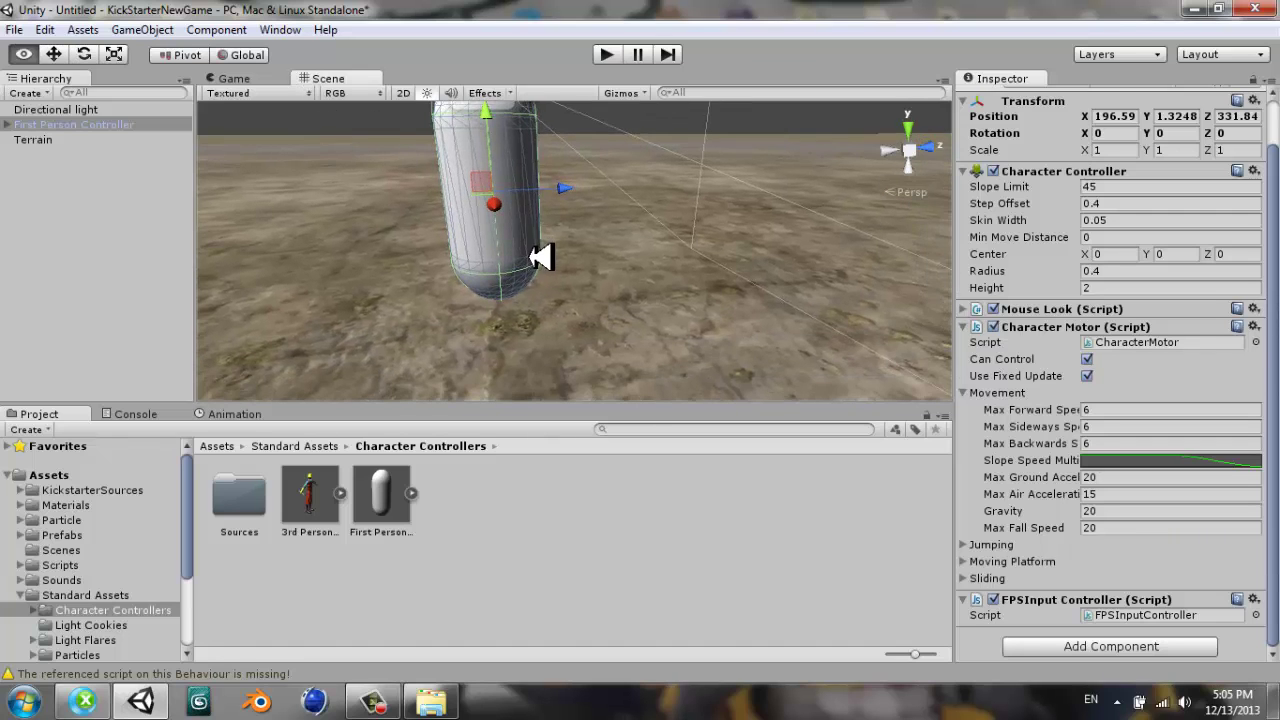
- Preview the capsule through the Game view camera, then return to the Scene view
{"action": "left_click", "coordinate": [228, 76]}
{"action": "left_click", "coordinate": [333, 75]}
{"action": "left_click", "coordinate": [230, 77]}
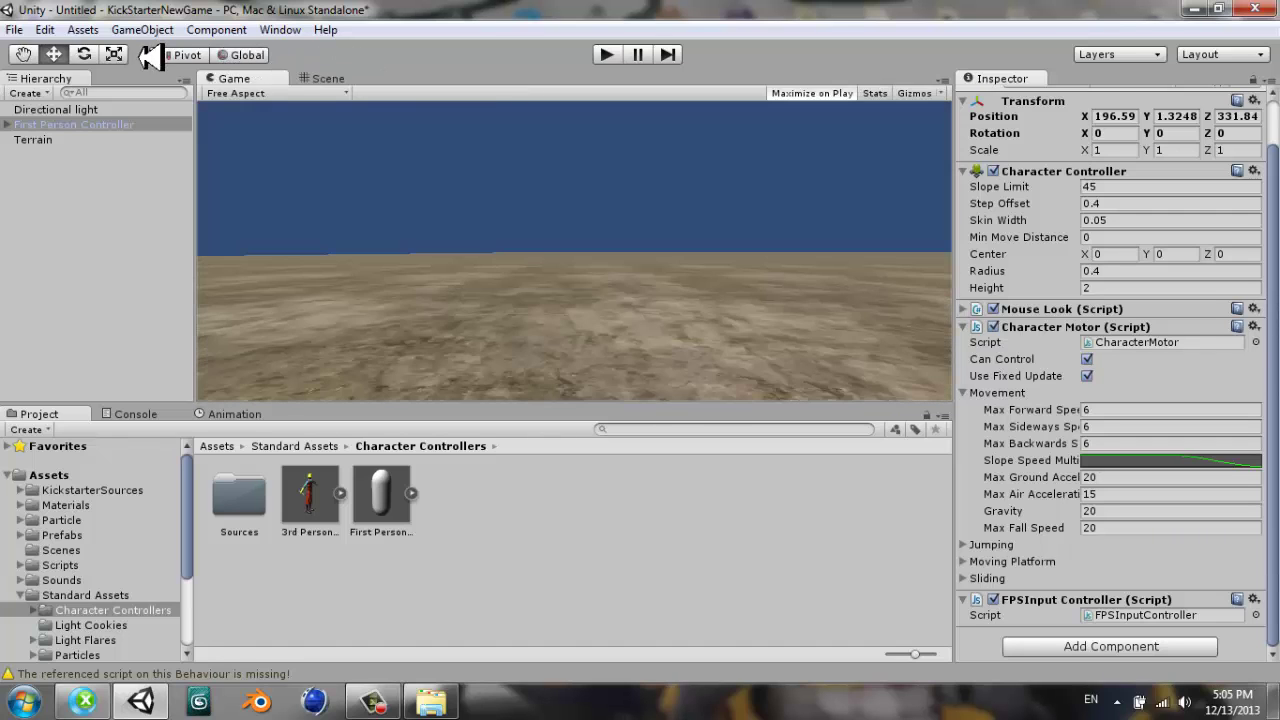
{"action": "left_click", "coordinate": [330, 77]}
{"action": "left_click_drag", "start_coordinate": [526, 220], "coordinate": [505, 190], "text": "alt"}
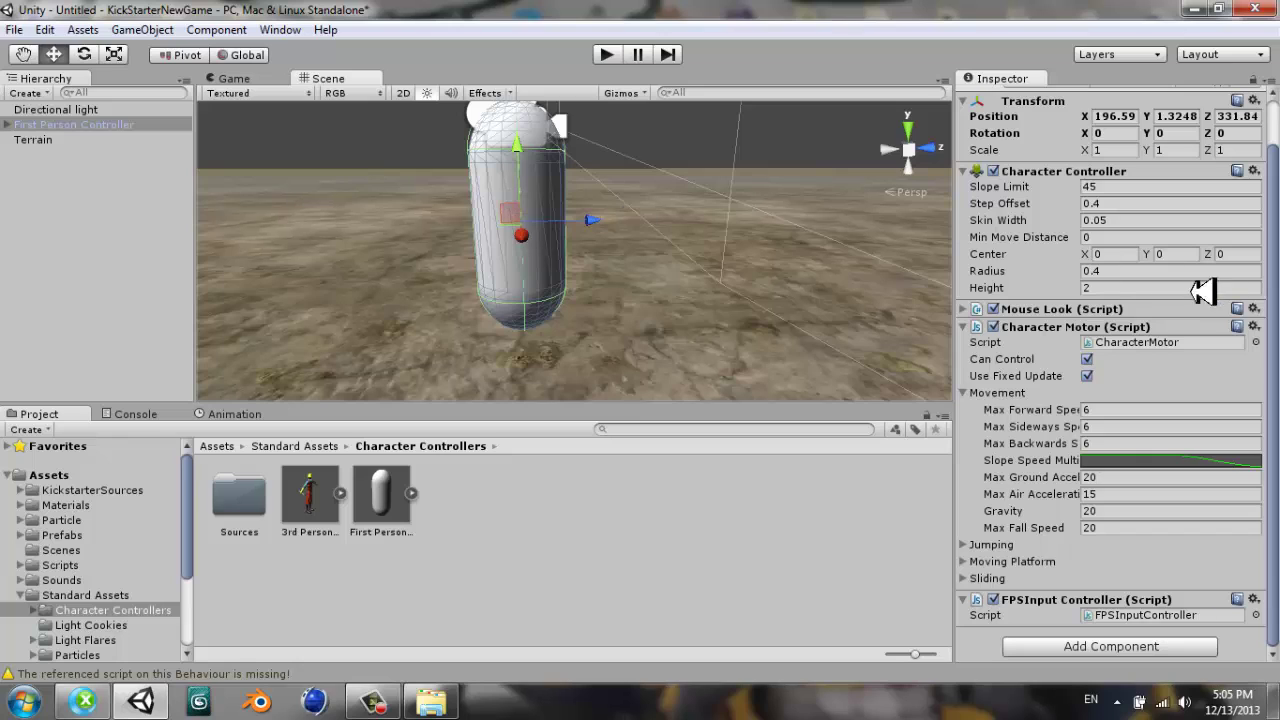
- Enable Cast Shadows on the controller's Graphics child mesh
{"action": "left_click", "coordinate": [14, 125]}
{"action": "left_click", "coordinate": [8, 124]}
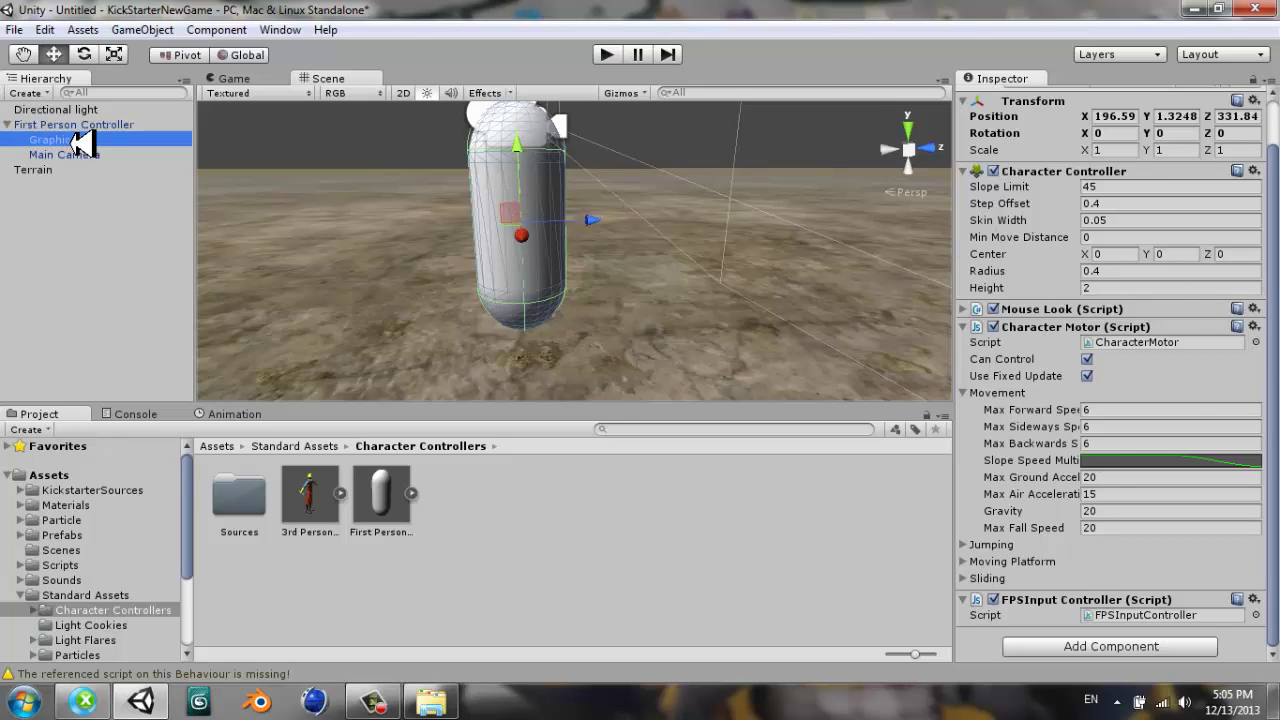
{"action": "left_click", "coordinate": [52, 139]}
{"action": "left_click", "coordinate": [1087, 225]}
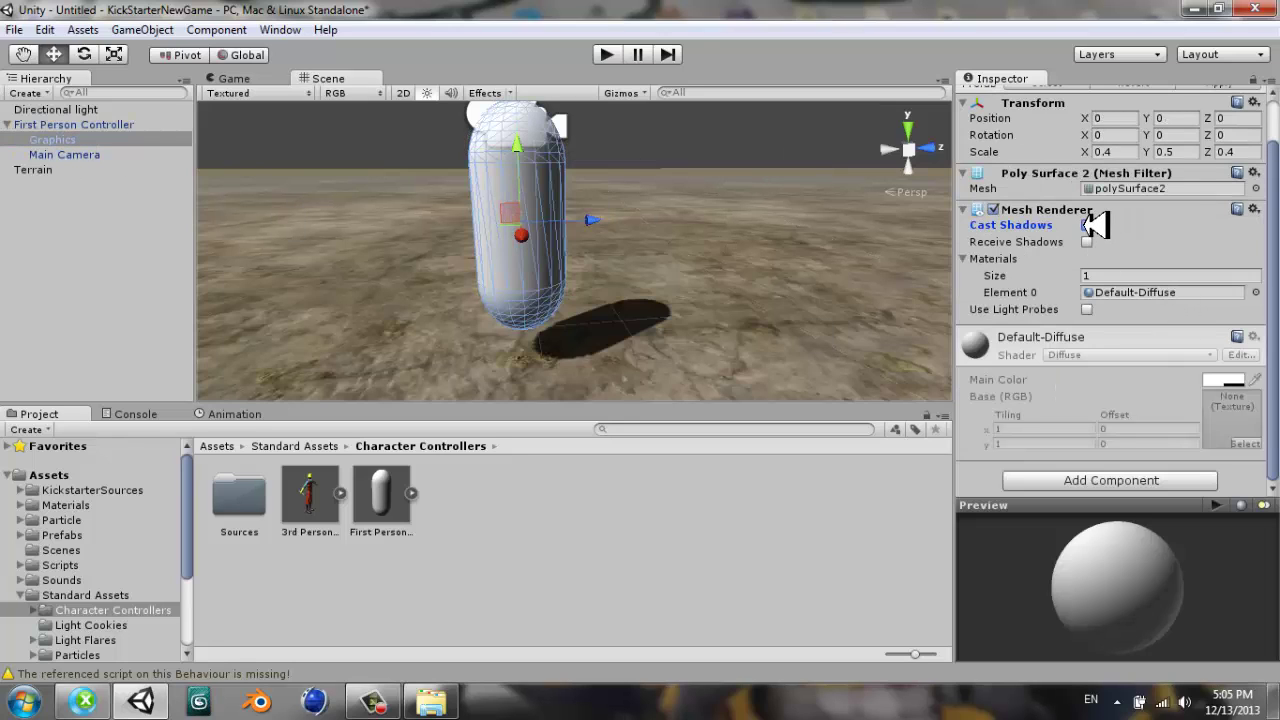
{"action": "left_click", "coordinate": [8, 124]}
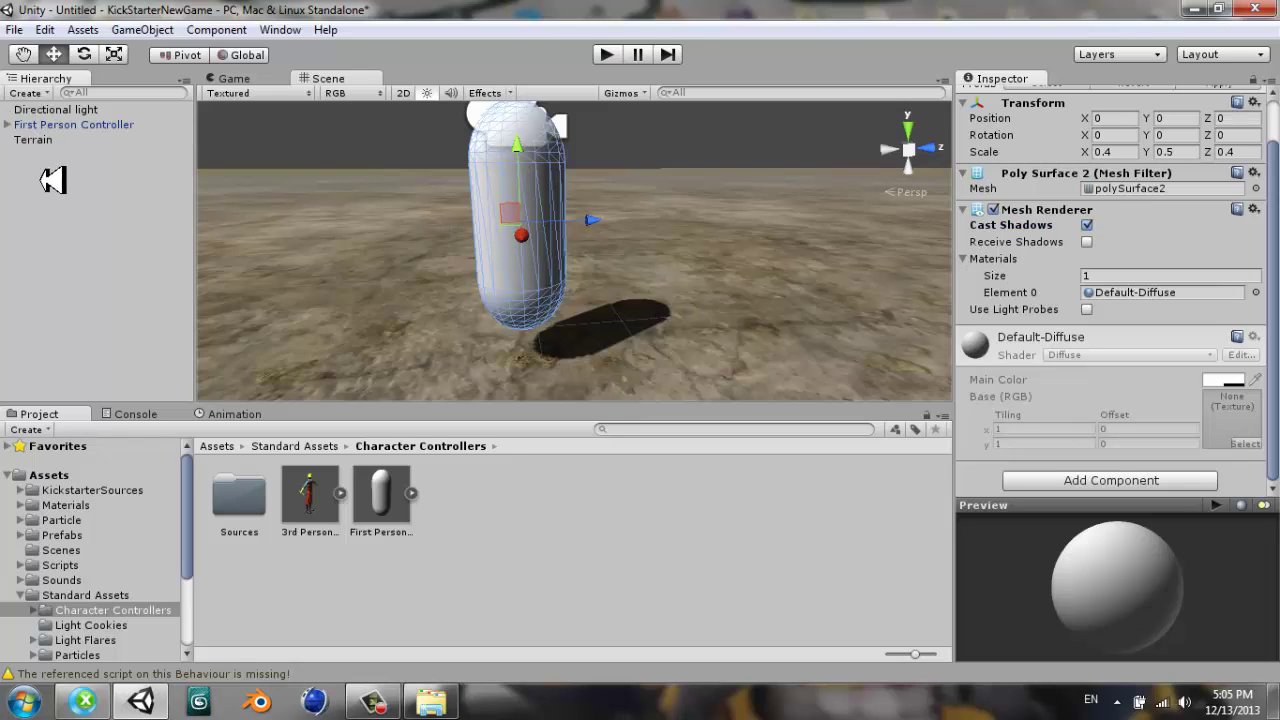
{"action": "left_click", "coordinate": [121, 125]}
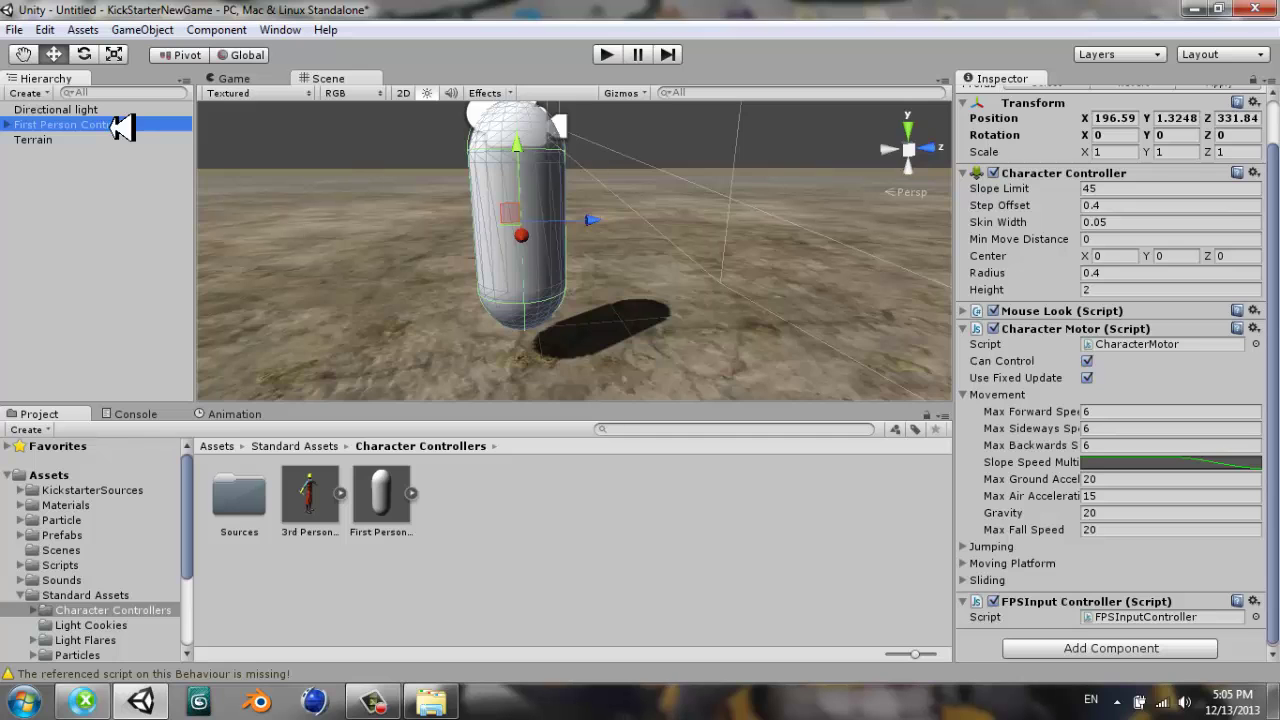
{"action": "left_click_drag", "start_coordinate": [600, 270], "coordinate": [252, 233], "text": "alt"}
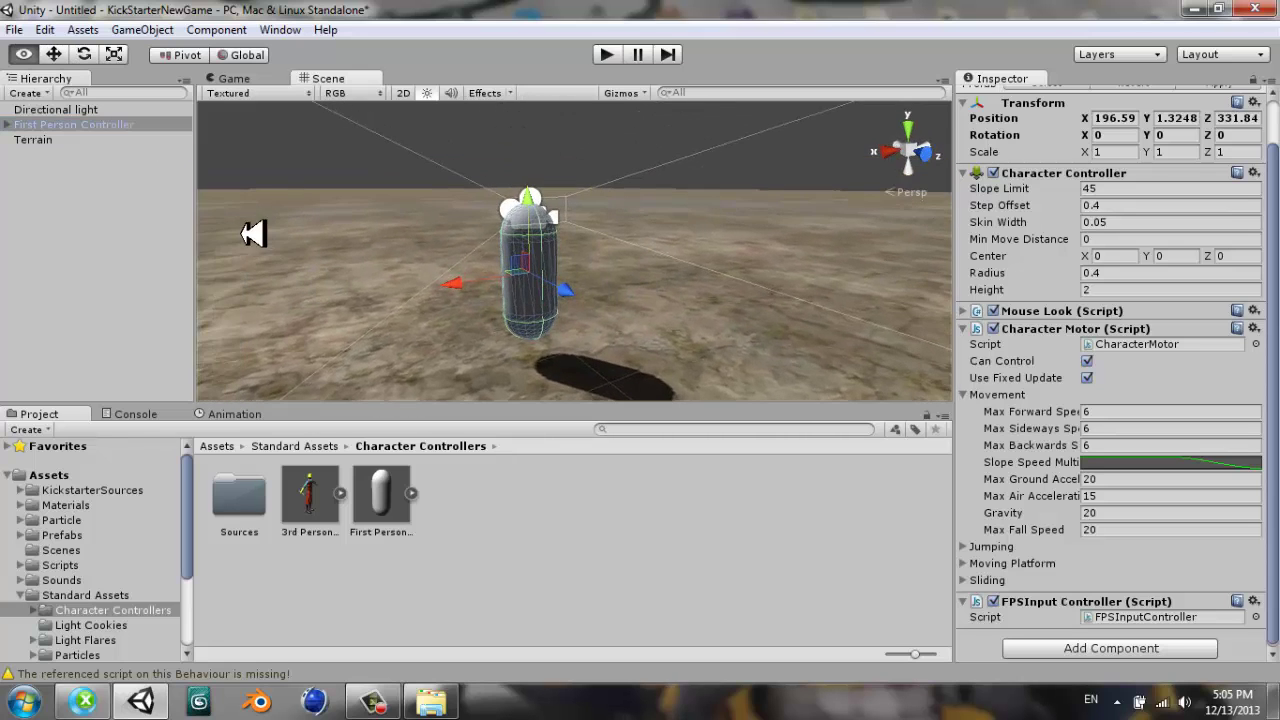
- Add a Network View component to the First Person Controller
{"action": "left_click", "coordinate": [216, 29]}
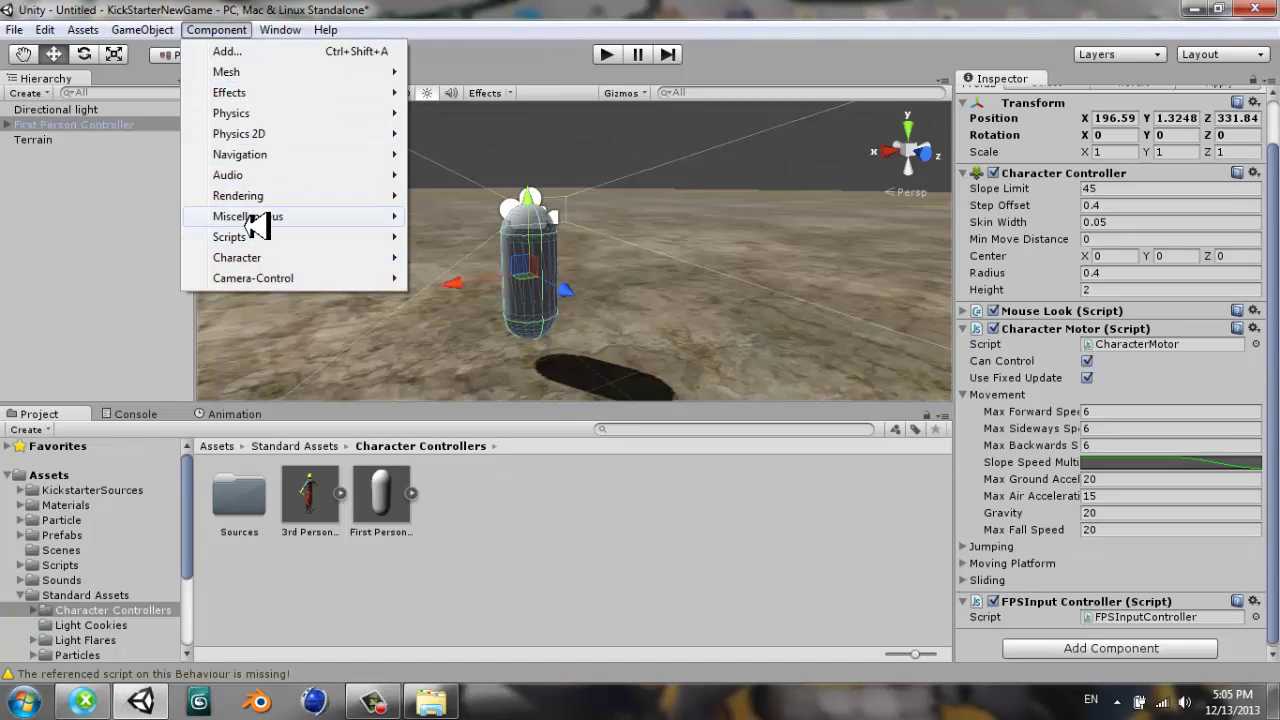
{"action": "mouse_move", "coordinate": [240, 221]}
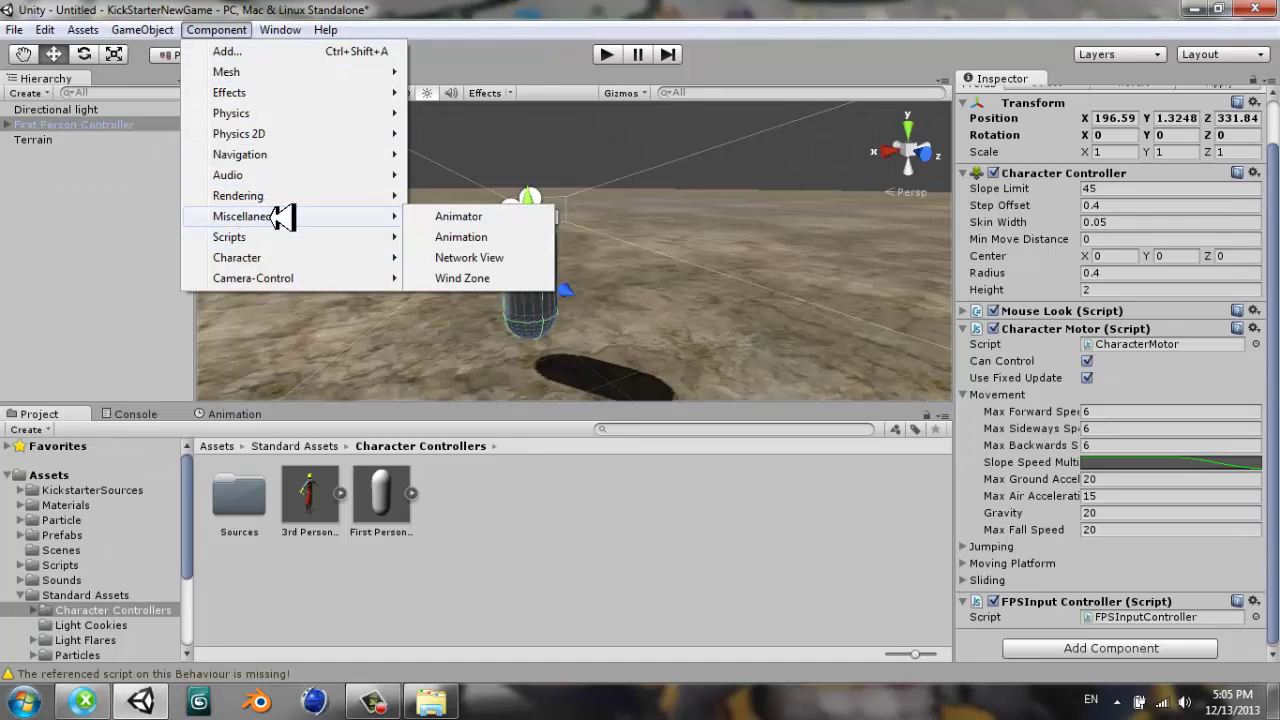
{"action": "left_click", "coordinate": [505, 258]}
{"action": "scroll", "coordinate": [1230, 377], "scroll_direction": "down", "scroll_amount": 2}
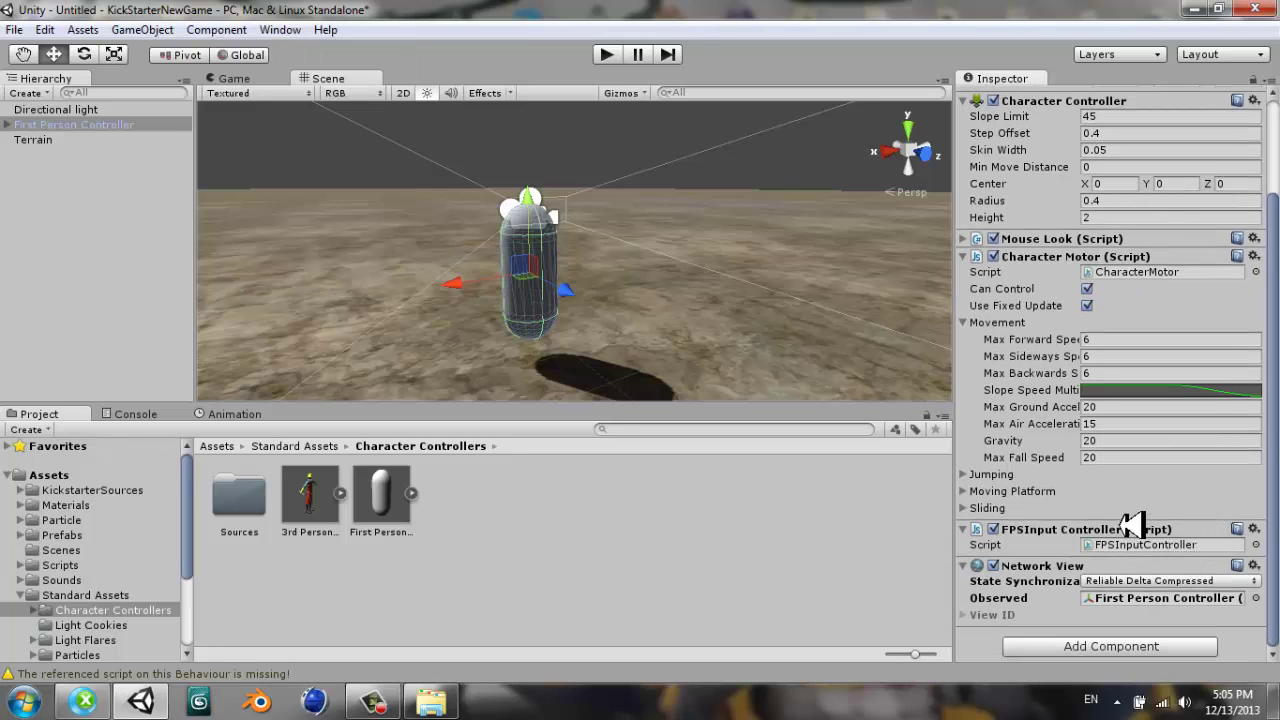
- Attach the NetworkView script from KickstarterSources/Scripts/Network to the controller
{"action": "left_click", "coordinate": [22, 596]}
{"action": "left_click", "coordinate": [95, 595]}
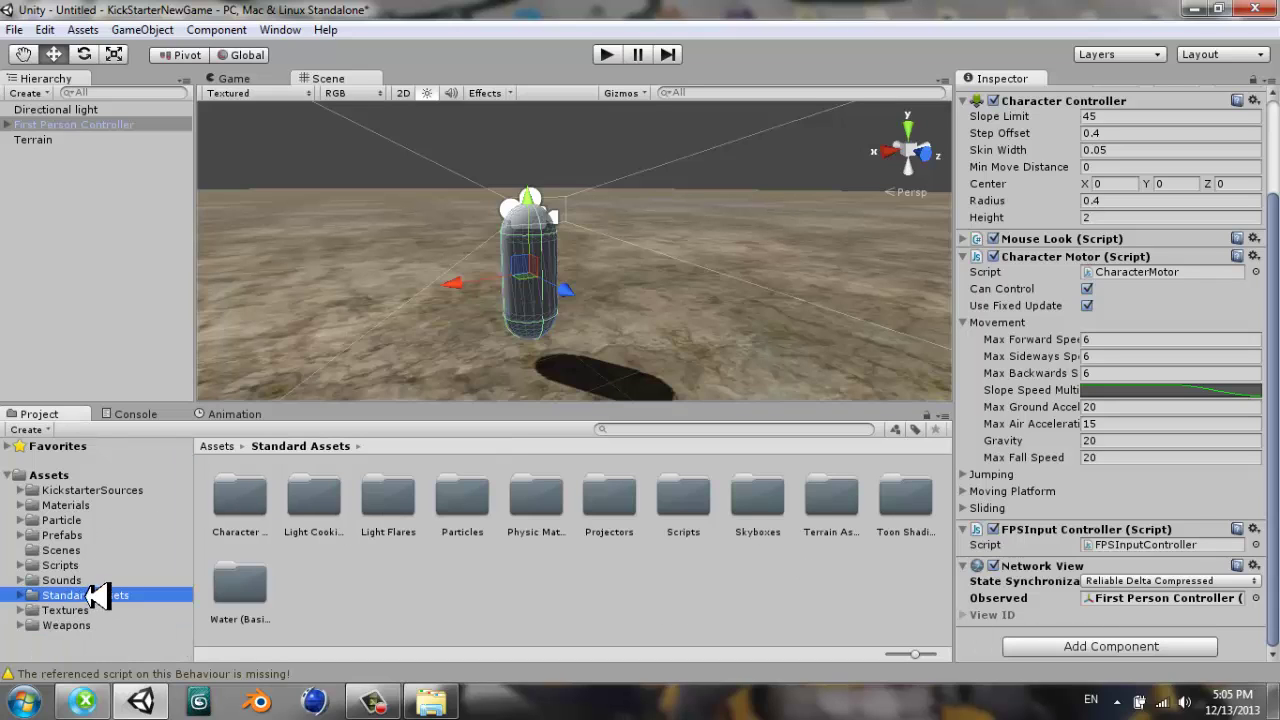
{"action": "left_click", "coordinate": [65, 490]}
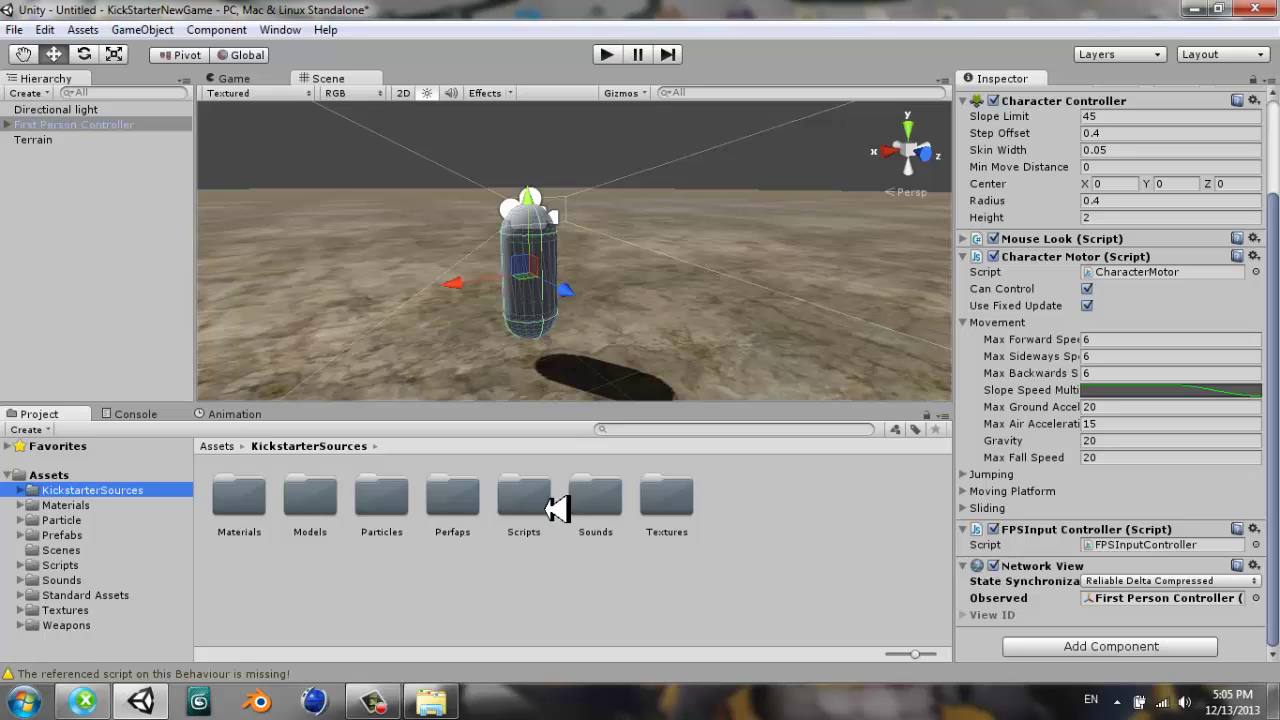
{"action": "double_click", "coordinate": [548, 505]}
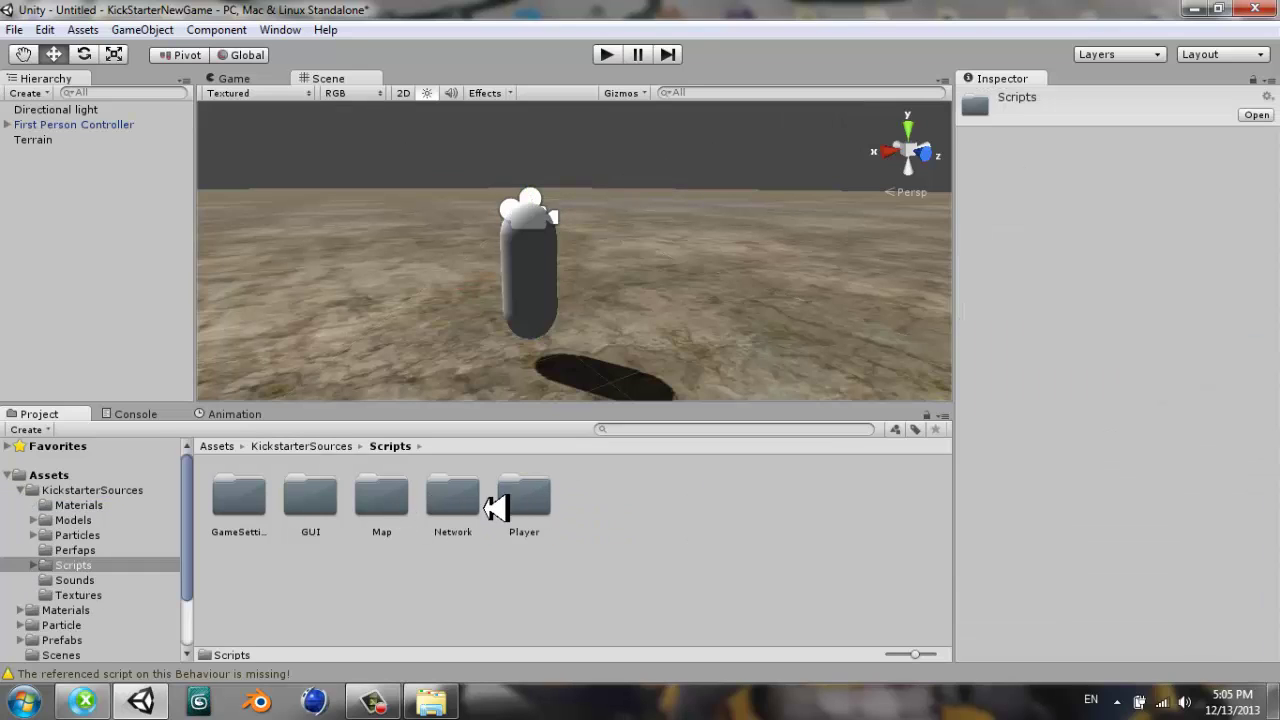
{"action": "double_click", "coordinate": [480, 503]}
{"action": "left_click", "coordinate": [78, 127]}
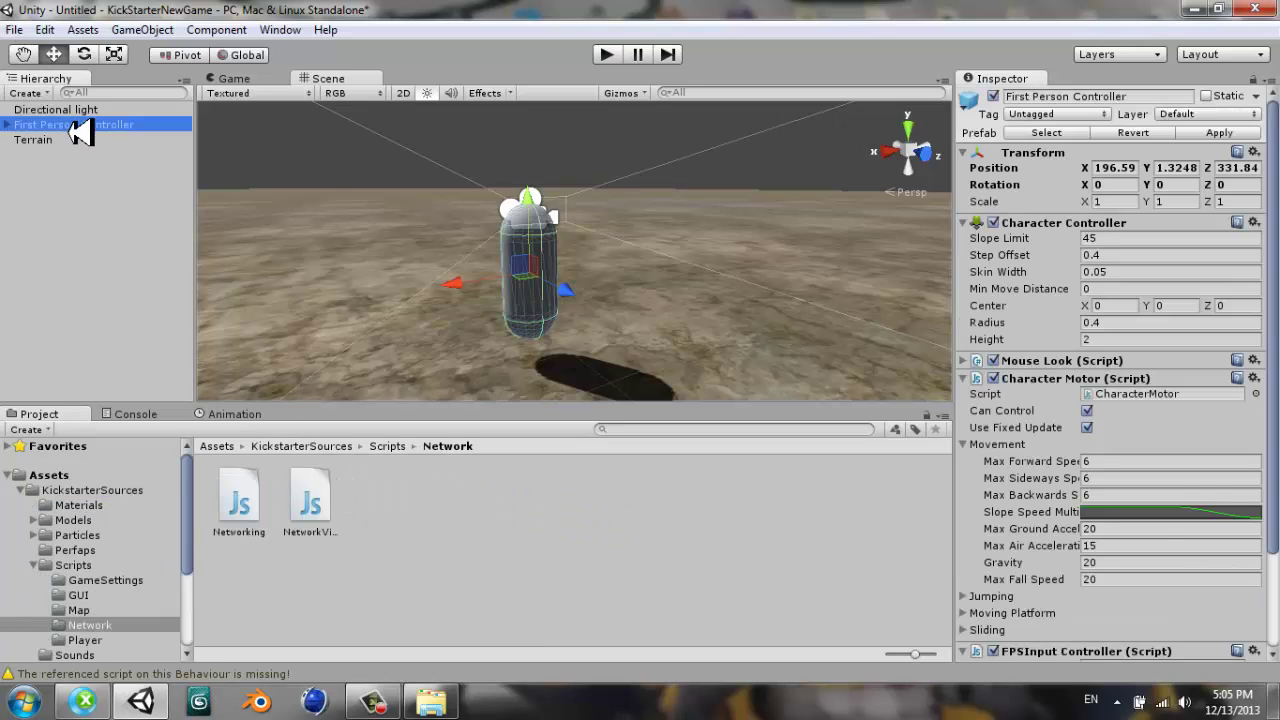
{"action": "left_click_drag", "start_coordinate": [318, 497], "coordinate": [1028, 517]}
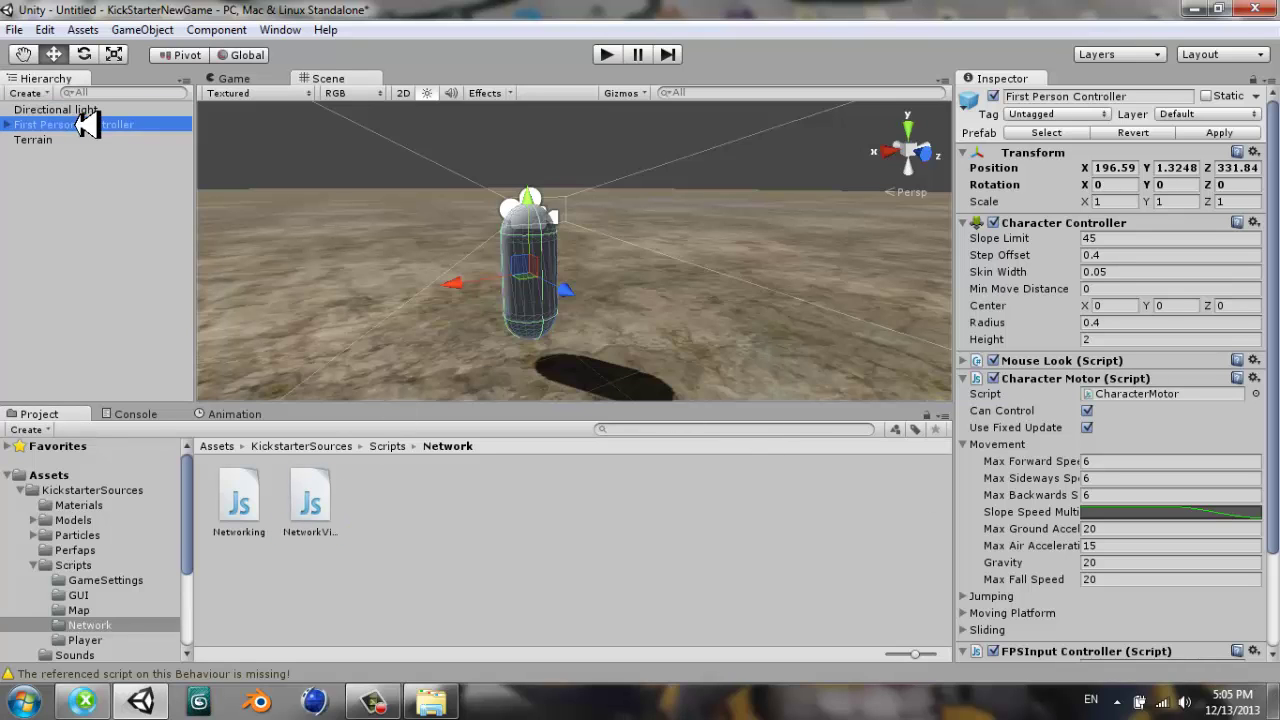
{"action": "left_click", "coordinate": [1274, 588]}
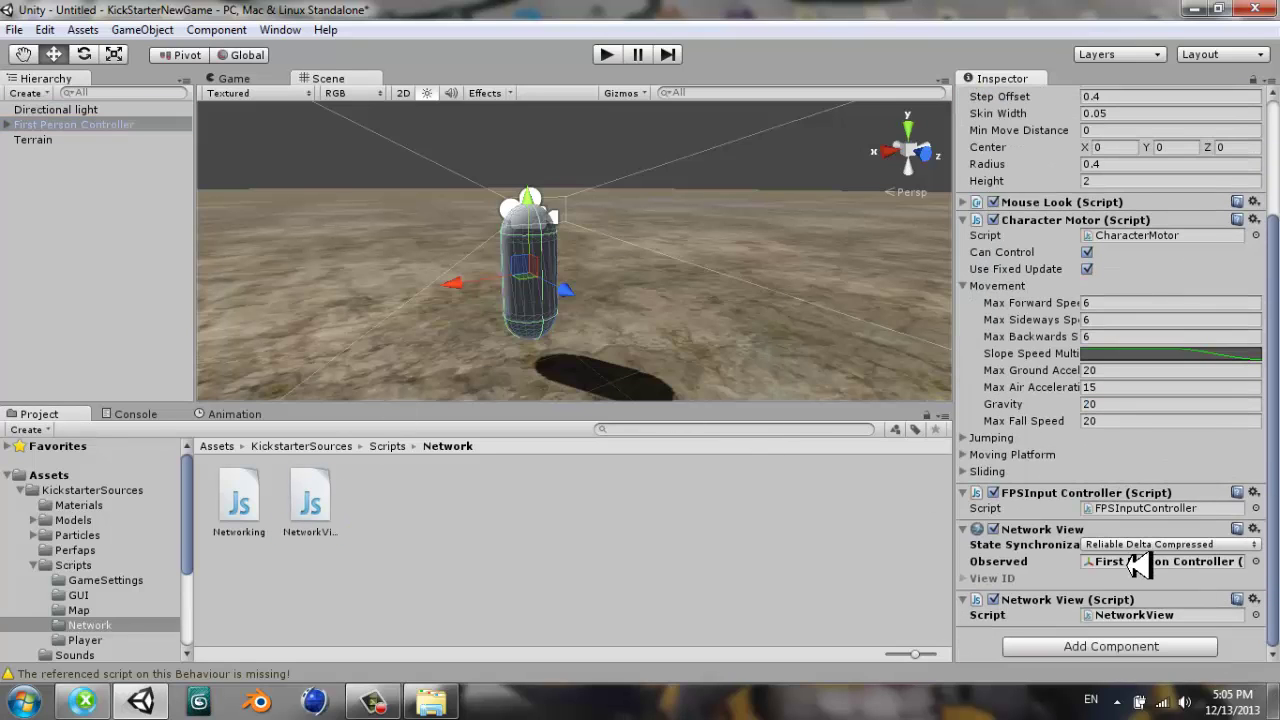
{"action": "scroll", "coordinate": [1067, 540], "scroll_direction": "up", "scroll_amount": 3}
{"action": "scroll", "coordinate": [1000, 300], "scroll_direction": "up", "scroll_amount": 2}
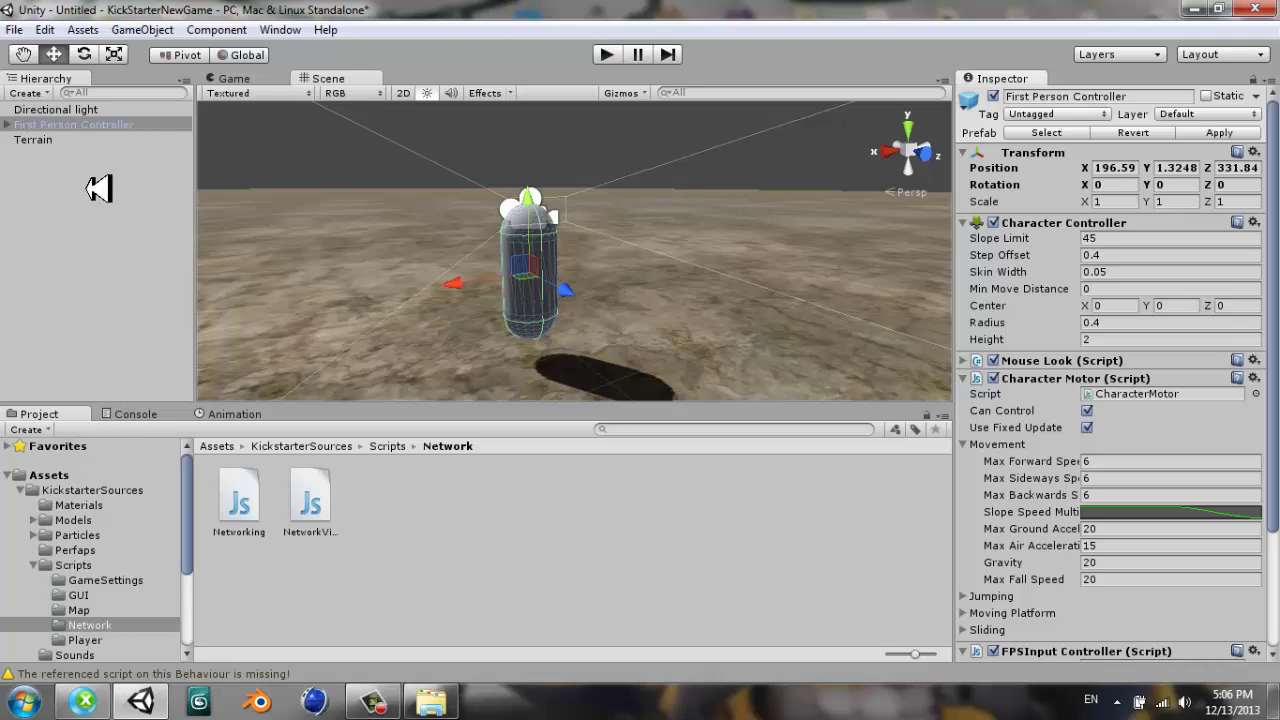
- Rename the First Person Controller to Multiplayerplayer
{"action": "left_click", "coordinate": [86, 108]}
{"action": "left_click", "coordinate": [62, 122]}
{"action": "left_click", "coordinate": [62, 122]}
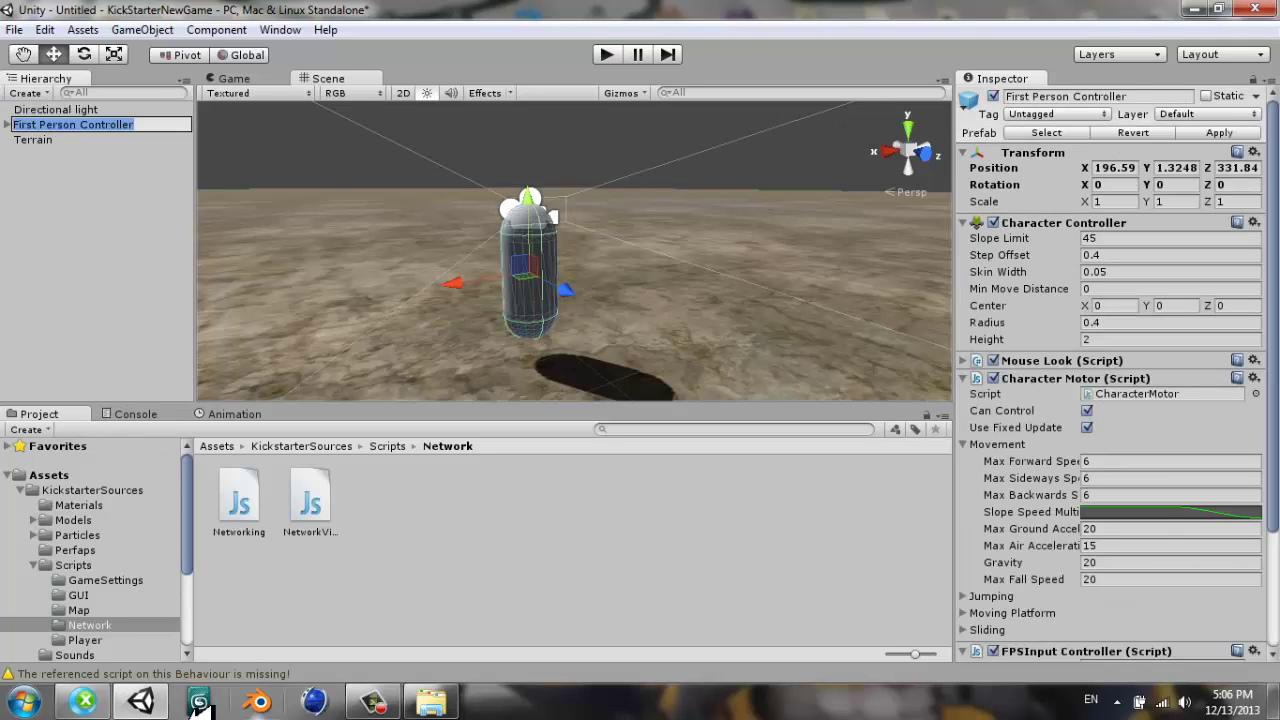
{"action": "type", "text": "Multiplayerplayer"}
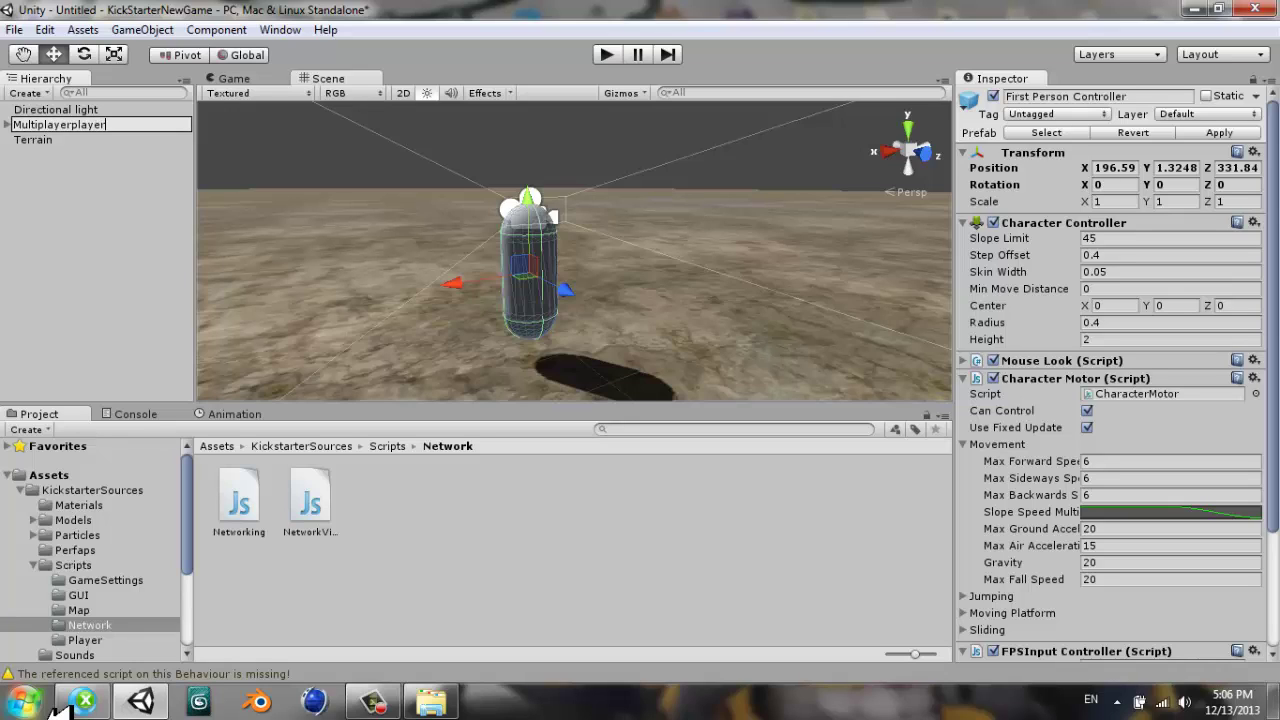
{"action": "key", "text": "Return"}
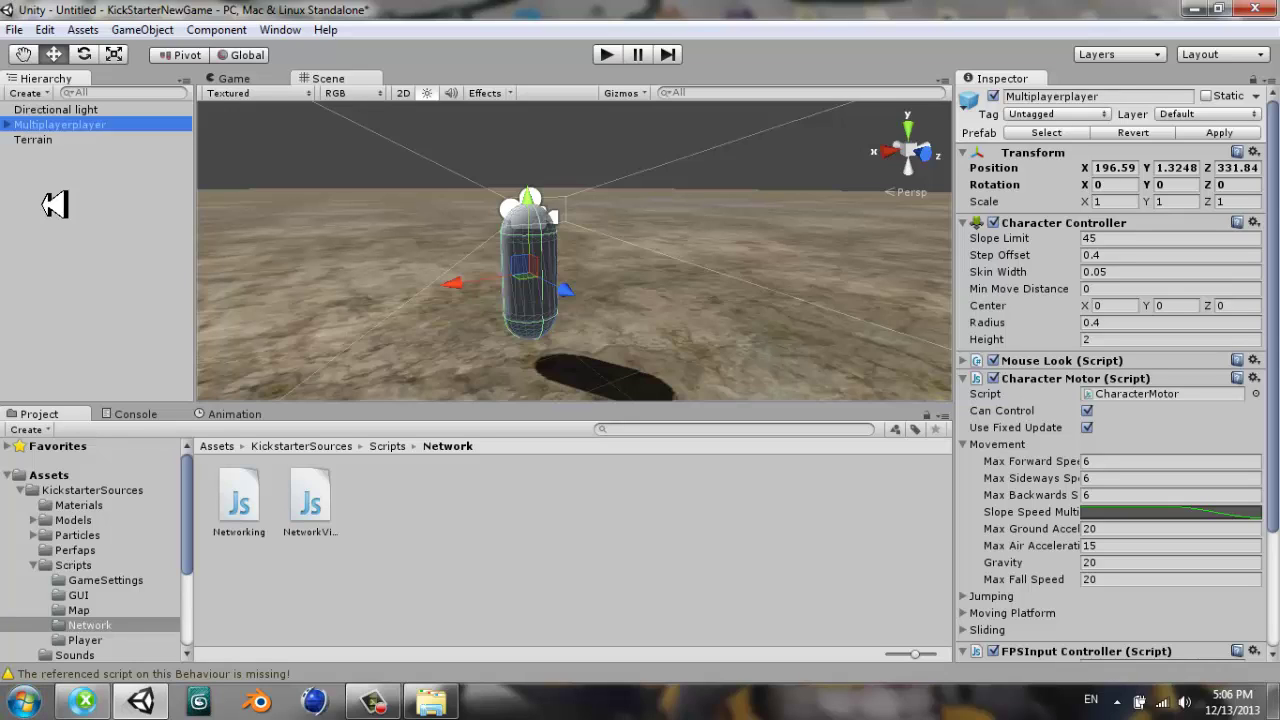
- Save Multiplayerplayer as a prefab in the Perfaps folder and delete it from the scene
{"action": "left_click", "coordinate": [34, 565]}
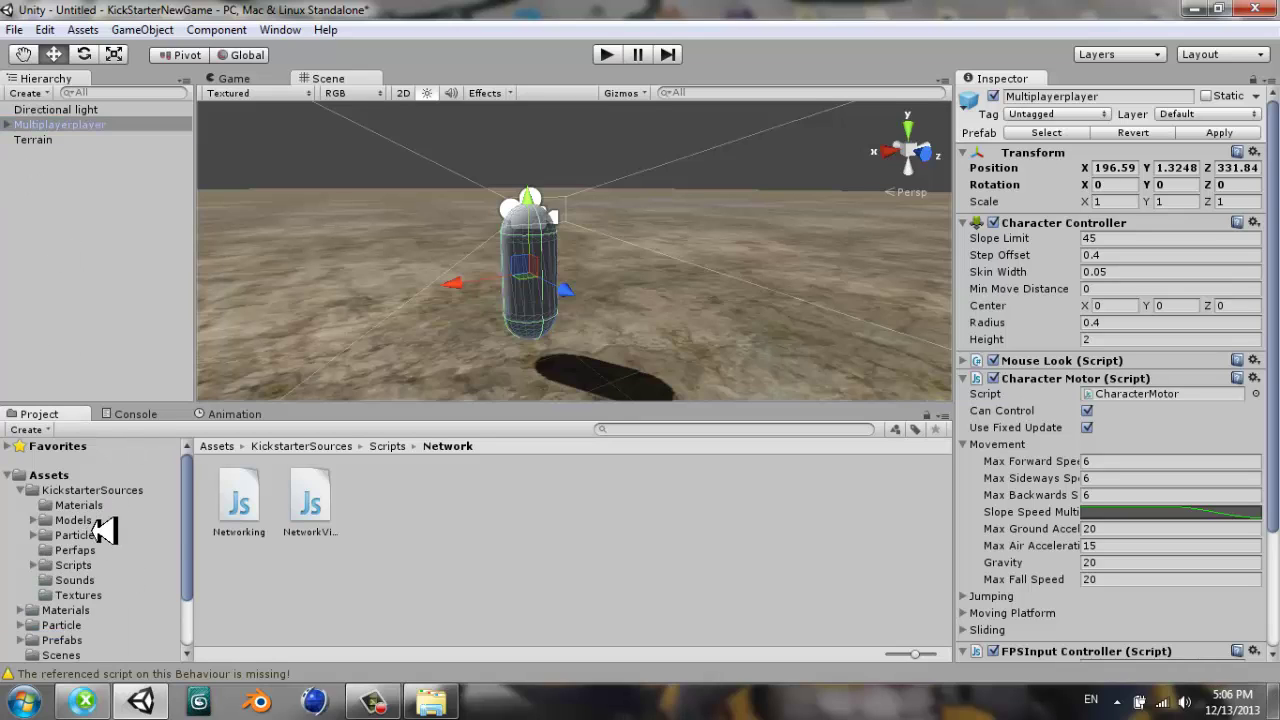
{"action": "left_click", "coordinate": [77, 535]}
{"action": "left_click", "coordinate": [73, 565]}
{"action": "left_click", "coordinate": [75, 550]}
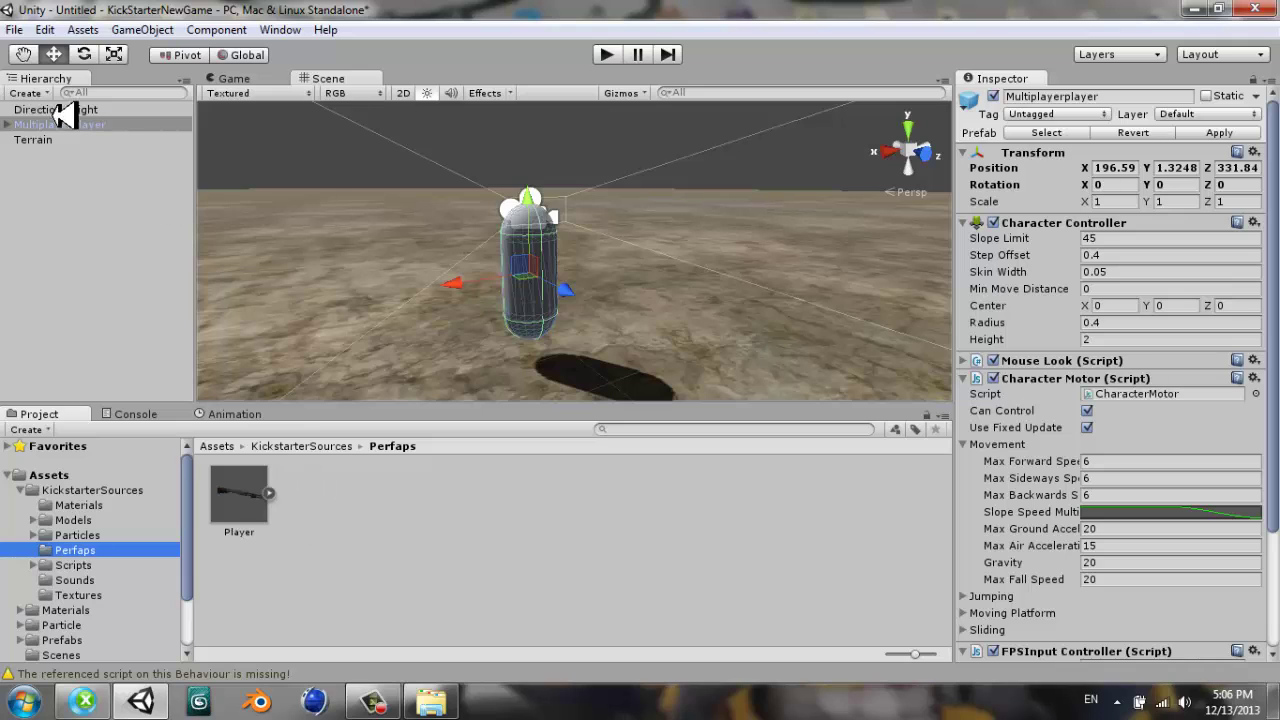
{"action": "left_click_drag", "start_coordinate": [55, 124], "coordinate": [362, 553]}
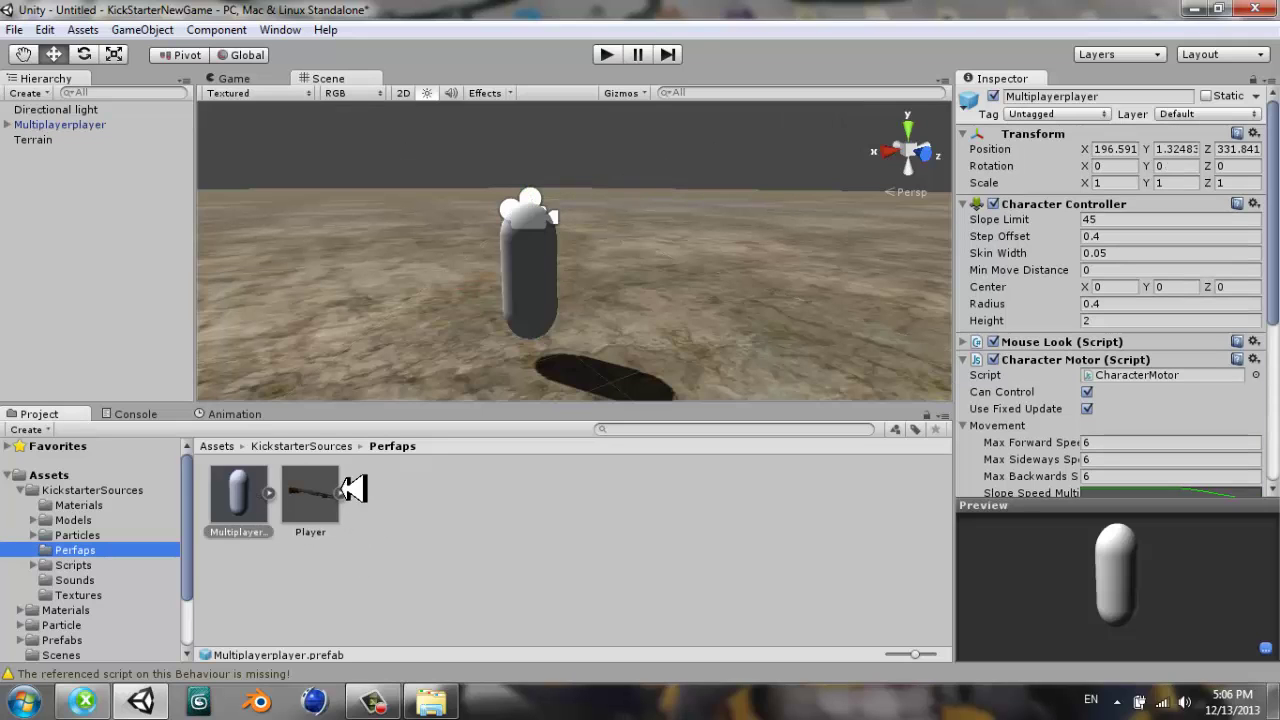
{"action": "left_click", "coordinate": [75, 124]}
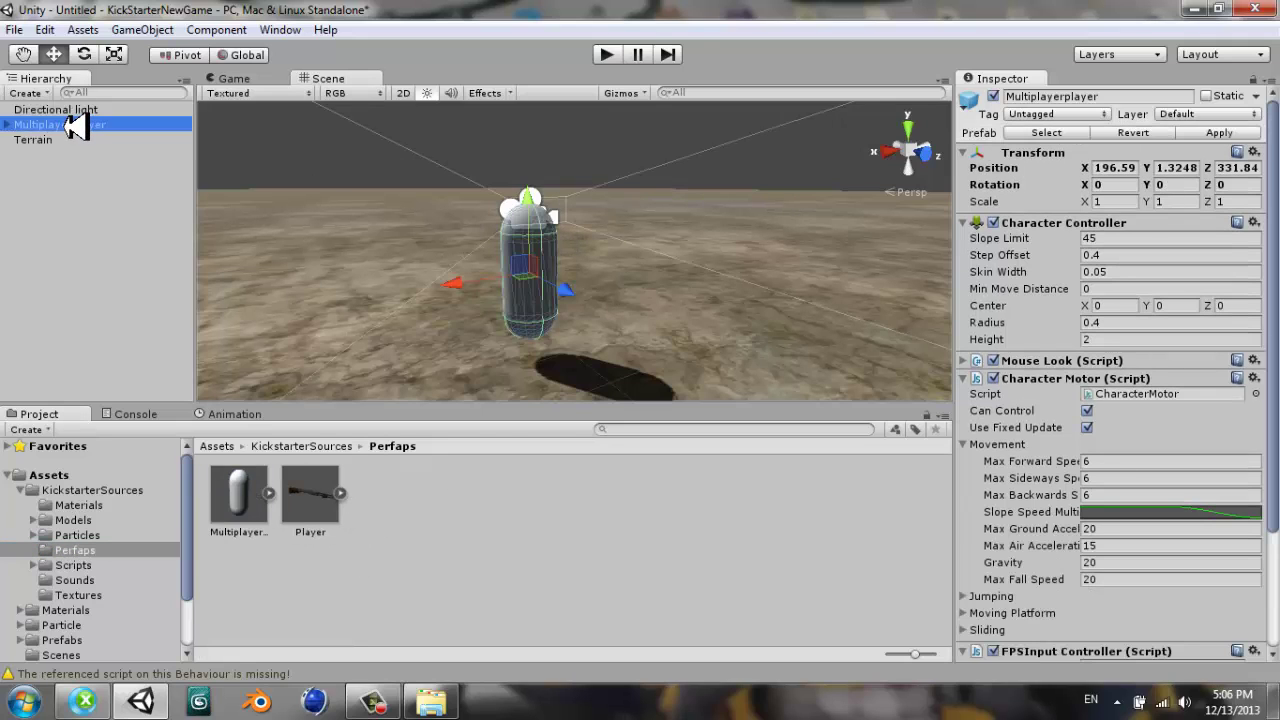
{"action": "key", "text": "Delete"}
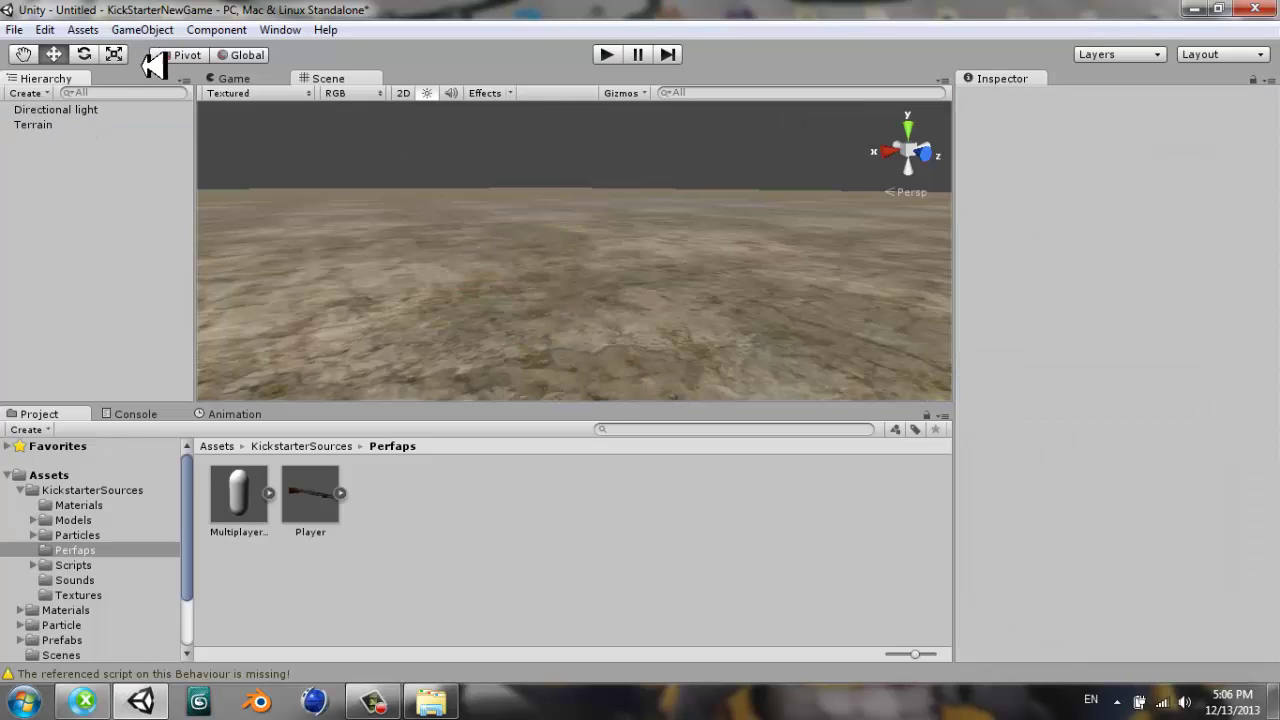
- Create an empty game object with a Box Collider set as a trigger
{"action": "left_click", "coordinate": [142, 30]}
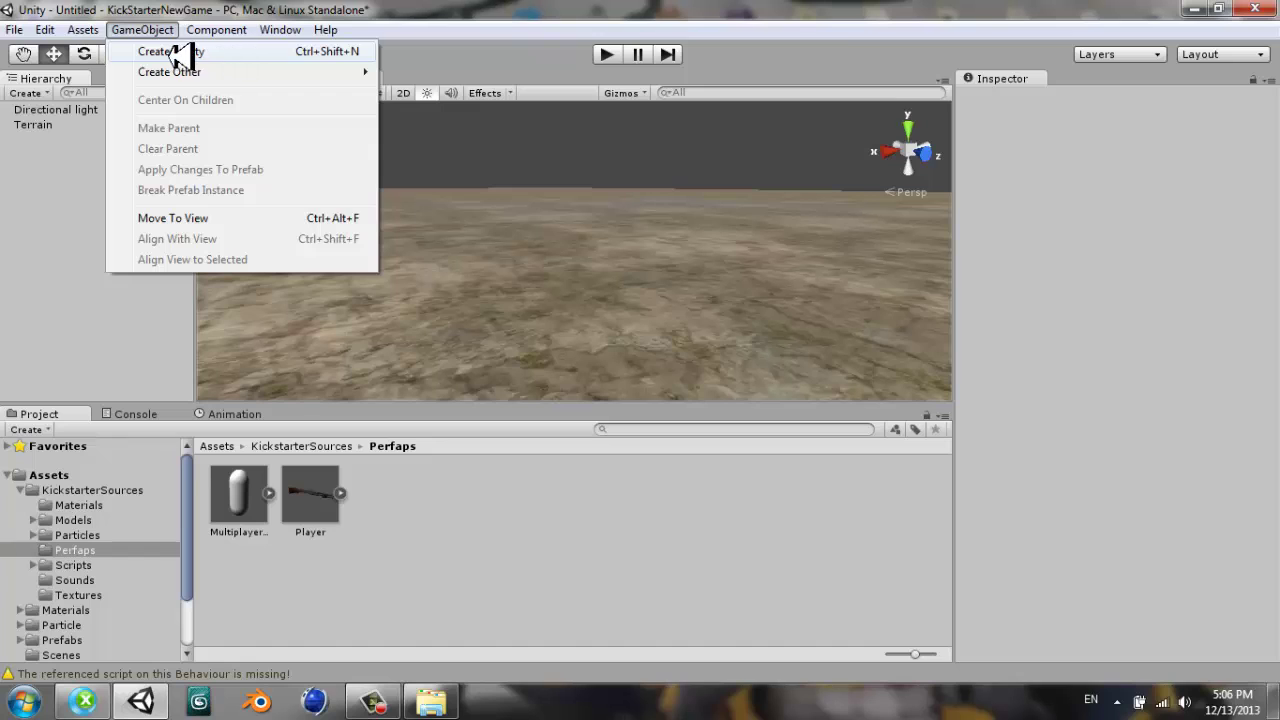
{"action": "left_click", "coordinate": [200, 52]}
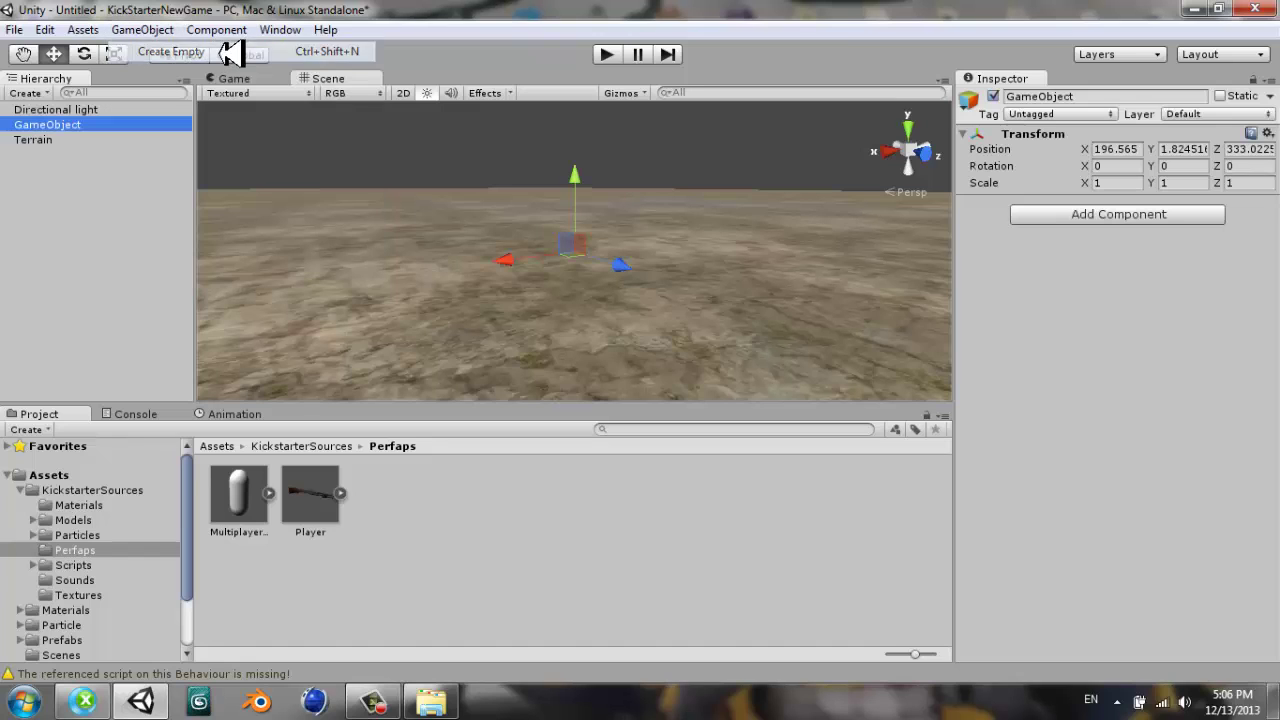
{"action": "left_click", "coordinate": [66, 124]}
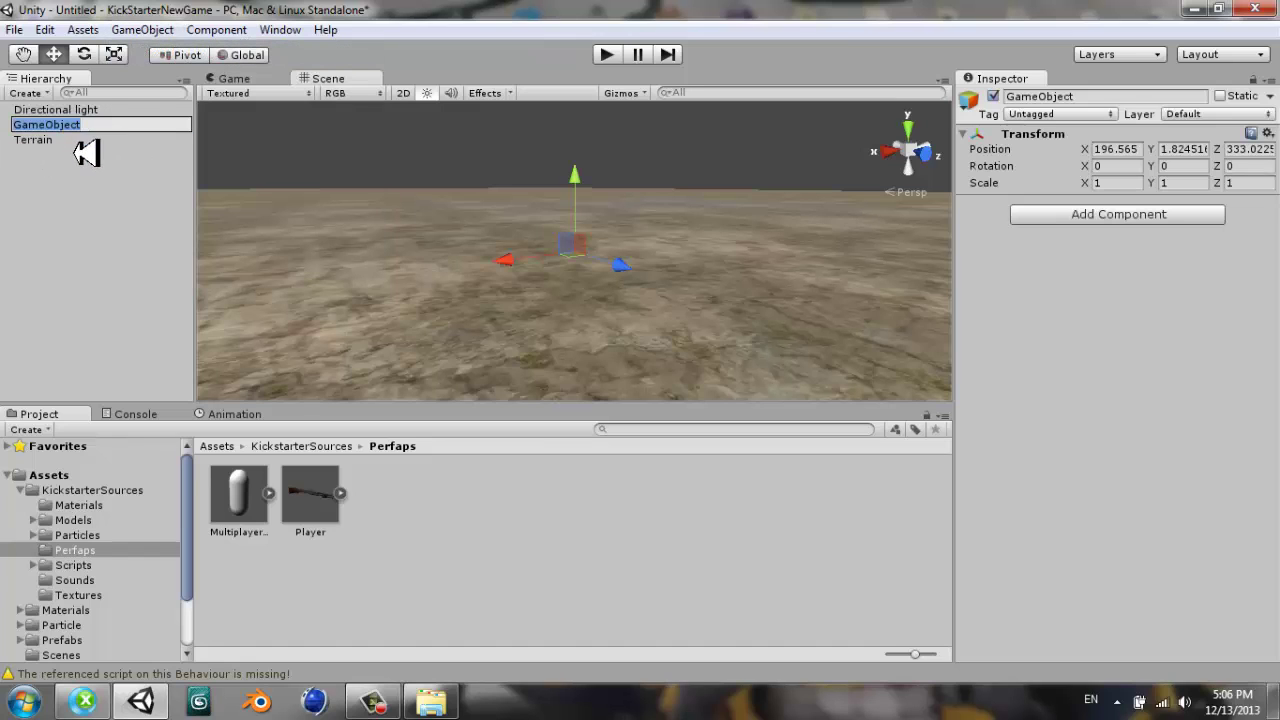
{"action": "left_click", "coordinate": [245, 29]}
{"action": "mouse_move", "coordinate": [275, 110]}
{"action": "left_click", "coordinate": [464, 161]}
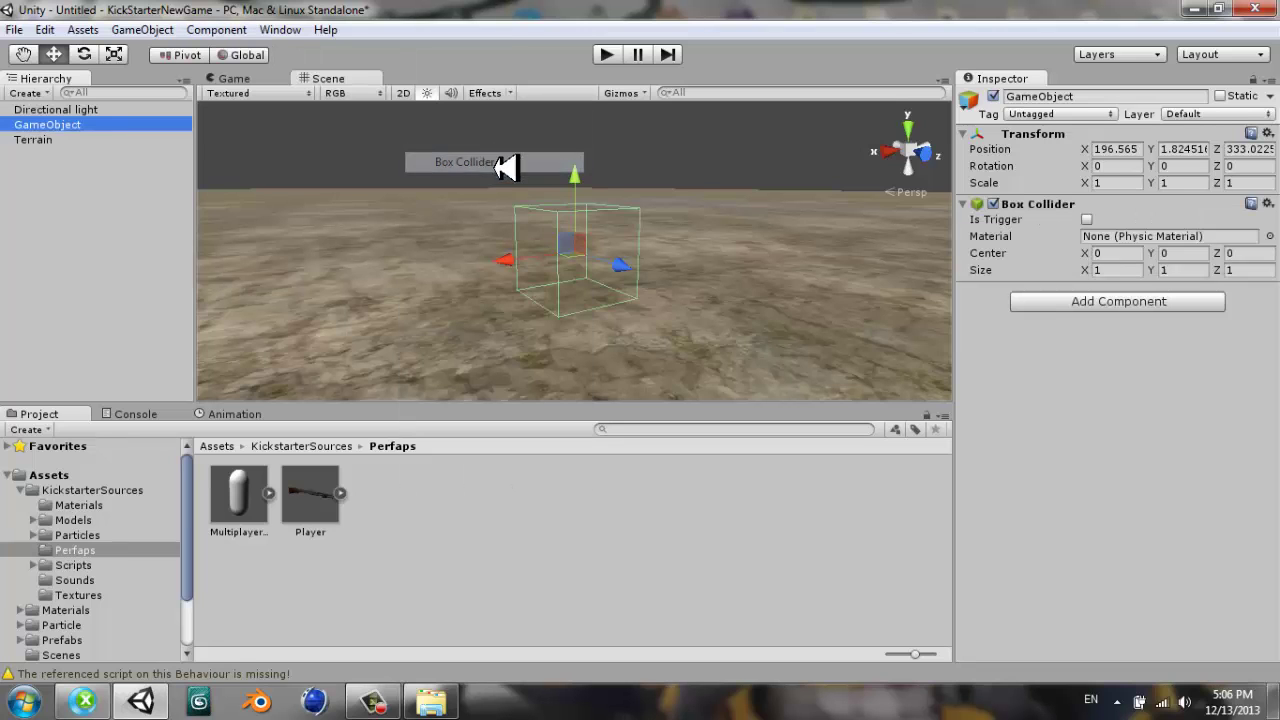
{"action": "mouse_move", "coordinate": [540, 220]}
{"action": "left_mouse_down", "text": "alt"}
{"action": "mouse_move", "coordinate": [607, 370]}
{"action": "mouse_move", "coordinate": [851, 320]}
{"action": "mouse_move", "coordinate": [820, 289]}
{"action": "mouse_move", "coordinate": [580, 277]}
{"action": "mouse_move", "coordinate": [614, 290]}
{"action": "left_mouse_up", "text": "alt"}
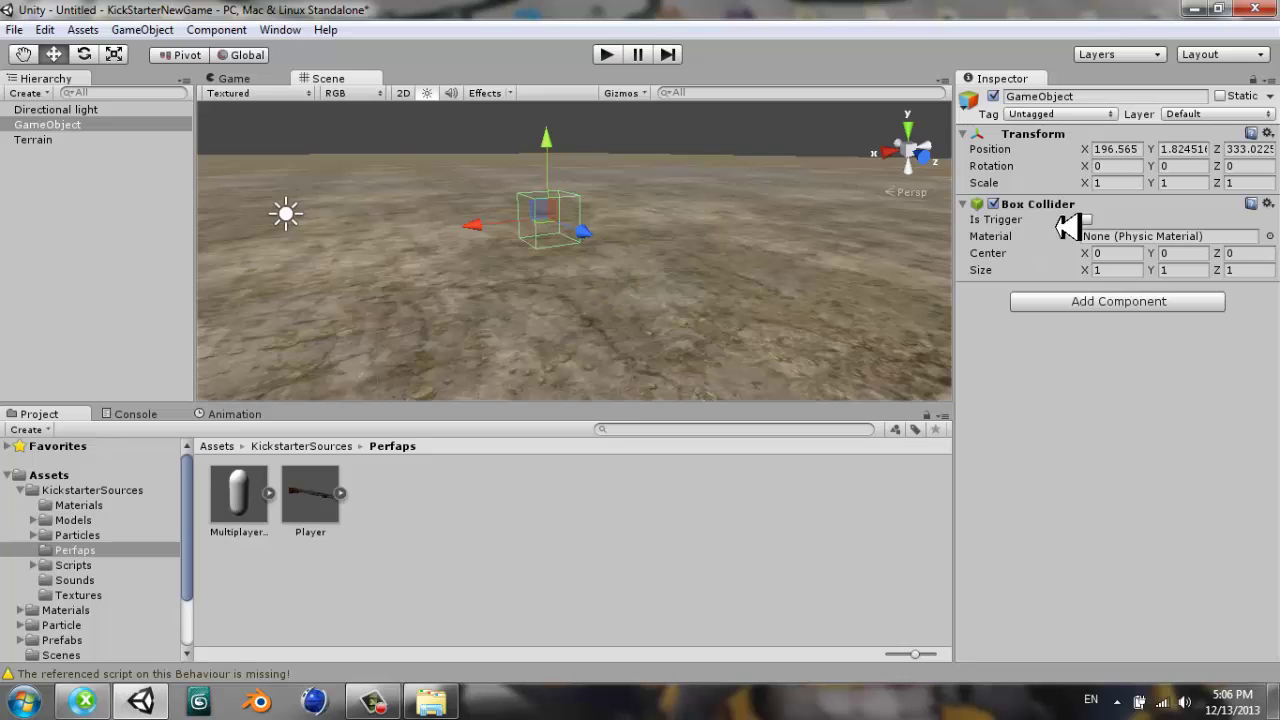
{"action": "left_click", "coordinate": [1088, 219]}
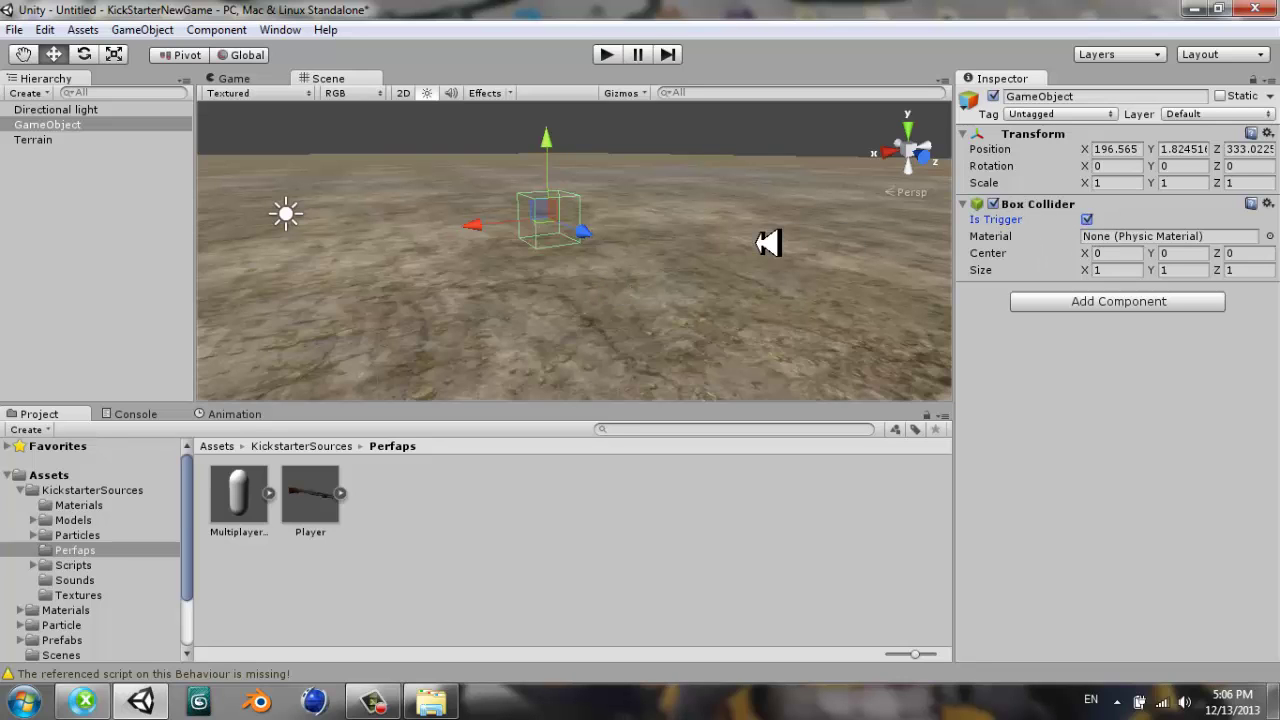
{"action": "mouse_move", "coordinate": [709, 243]}
{"action": "left_mouse_down", "text": "alt"}
{"action": "mouse_move", "coordinate": [594, 251]}
{"action": "mouse_move", "coordinate": [666, 220]}
{"action": "mouse_move", "coordinate": [449, 206]}
{"action": "mouse_move", "coordinate": [277, 217]}
{"action": "mouse_move", "coordinate": [404, 217]}
{"action": "mouse_move", "coordinate": [614, 260]}
{"action": "mouse_move", "coordinate": [508, 215]}
{"action": "mouse_move", "coordinate": [606, 277]}
{"action": "mouse_move", "coordinate": [683, 194]}
{"action": "mouse_move", "coordinate": [689, 246]}
{"action": "mouse_move", "coordinate": [570, 276]}
{"action": "mouse_move", "coordinate": [649, 271]}
{"action": "mouse_move", "coordinate": [574, 266]}
{"action": "left_mouse_up", "text": "alt"}
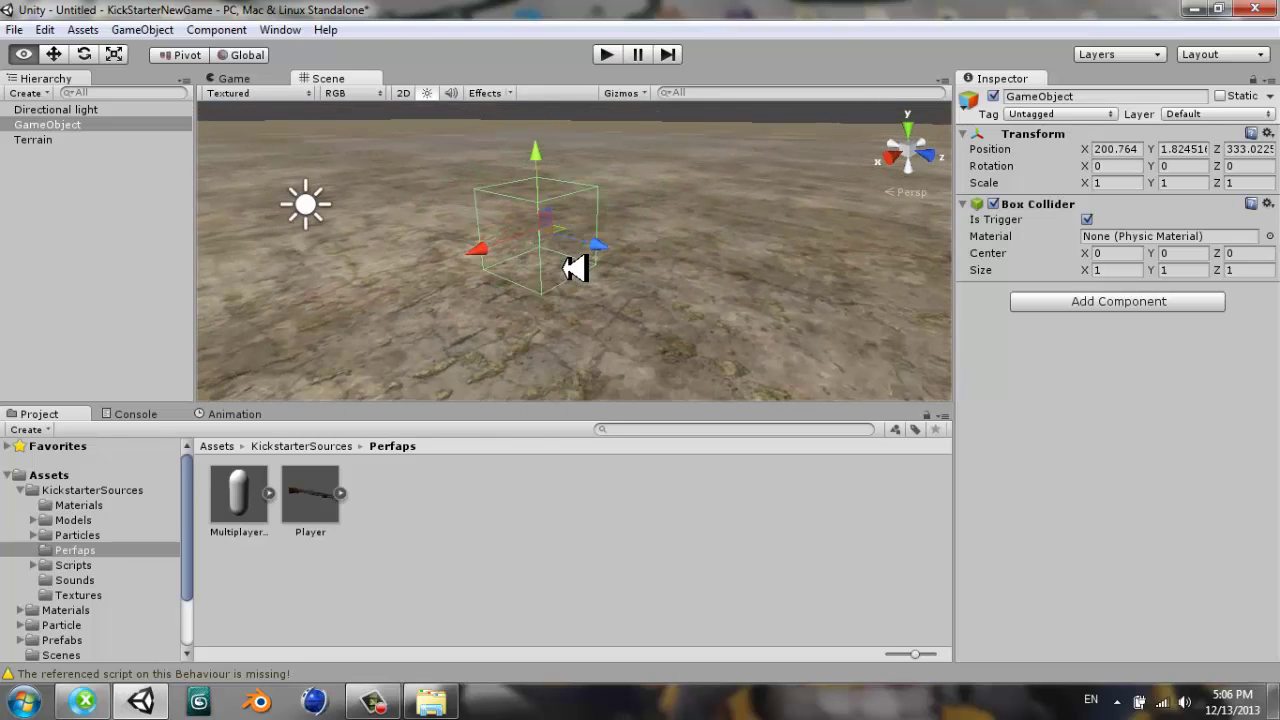
- Rename the new empty object to SpawnPoint
{"action": "left_click", "coordinate": [66, 122]}
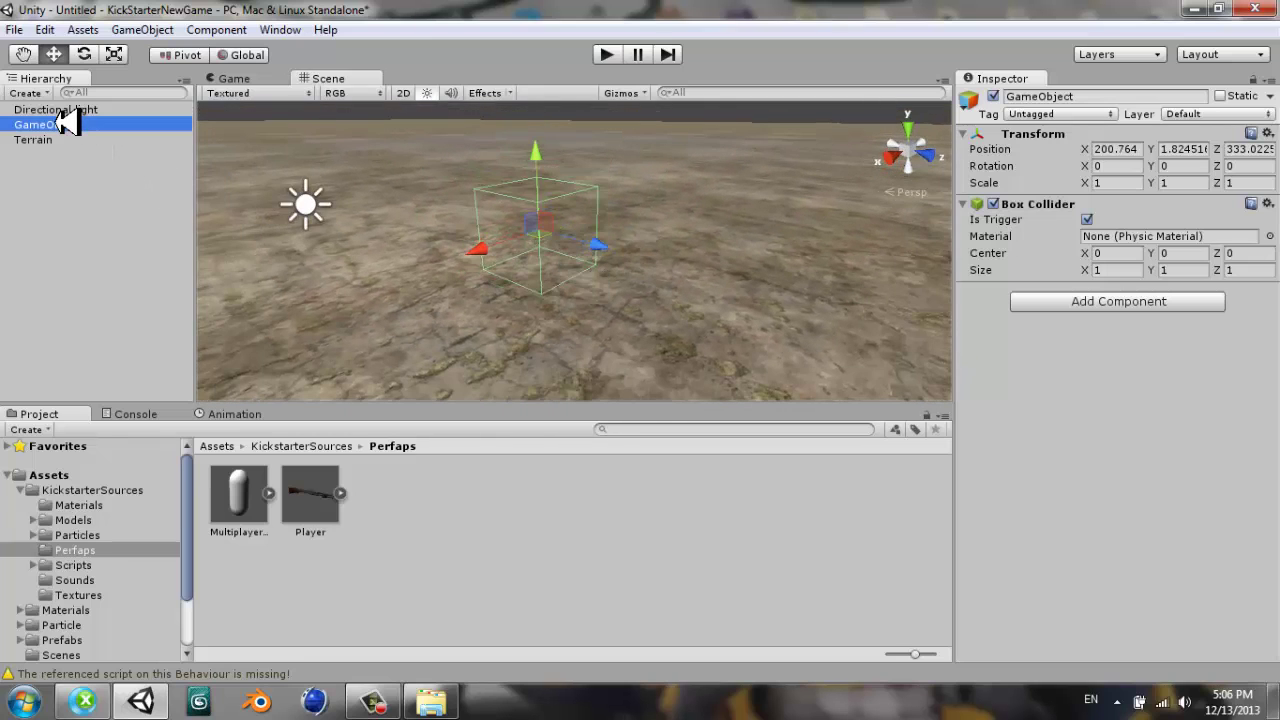
{"action": "left_click", "coordinate": [49, 120]}
{"action": "type", "text": "SpawnPoi"}
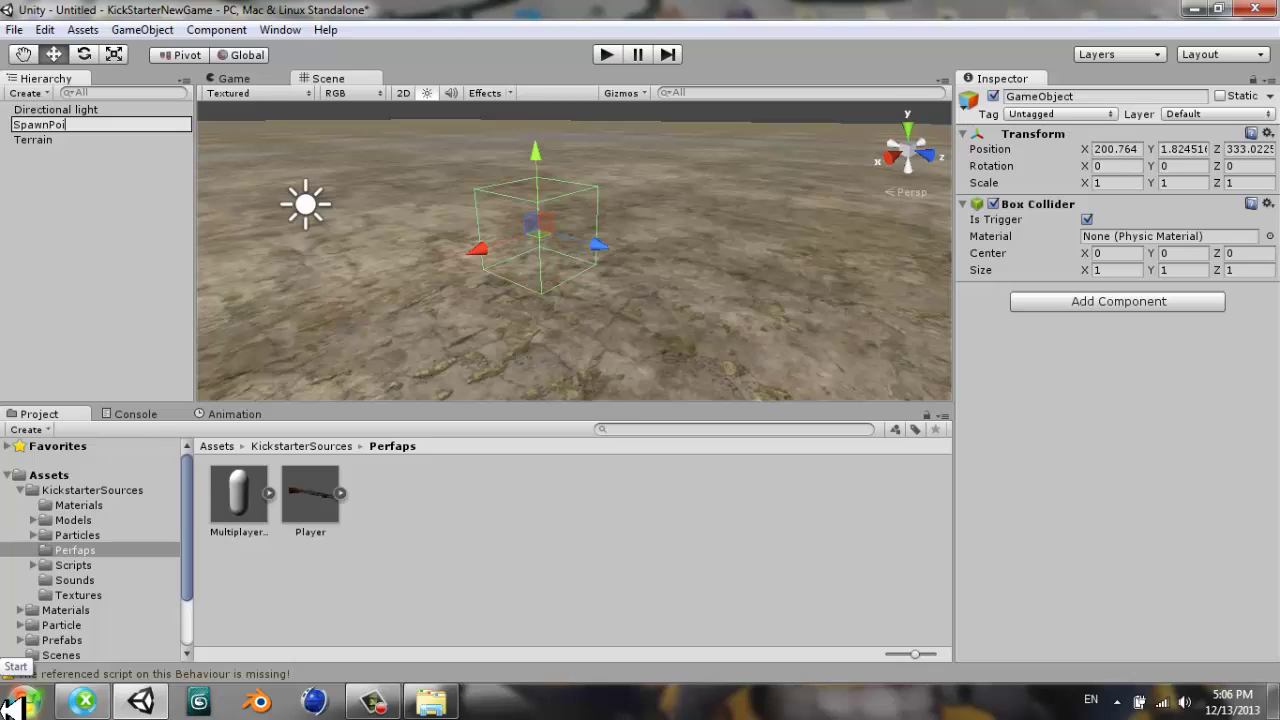
{"action": "type", "text": "nt"}
{"action": "key", "text": "Return"}
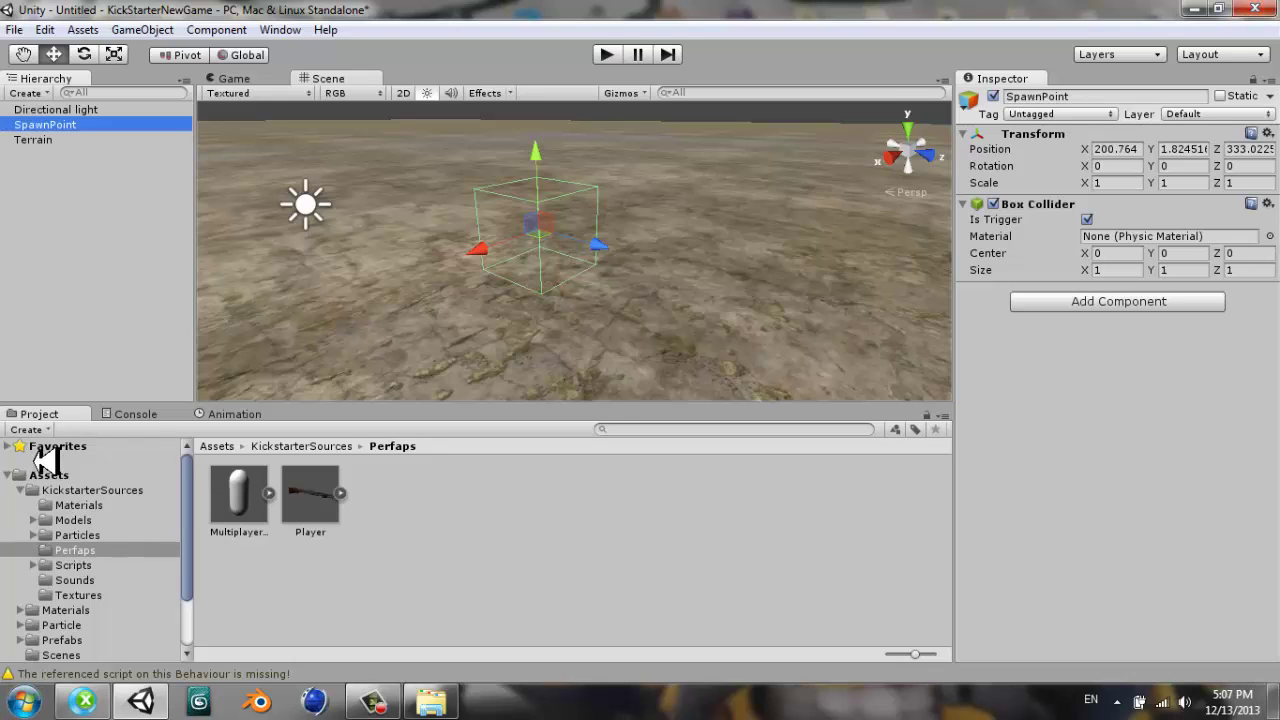
- Open the KickstarterSources/Scripts/Network folder in the Project panel
{"action": "left_click", "coordinate": [21, 490]}
{"action": "left_click", "coordinate": [48, 476]}
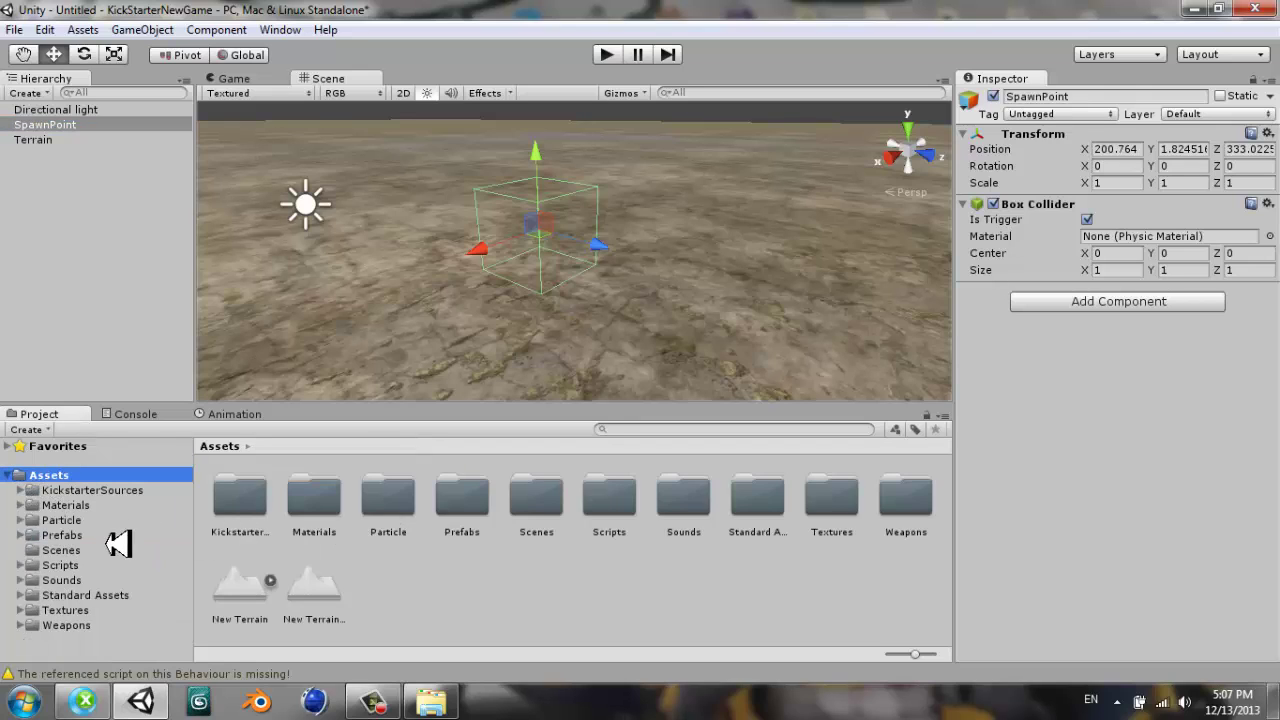
{"action": "left_click", "coordinate": [60, 565]}
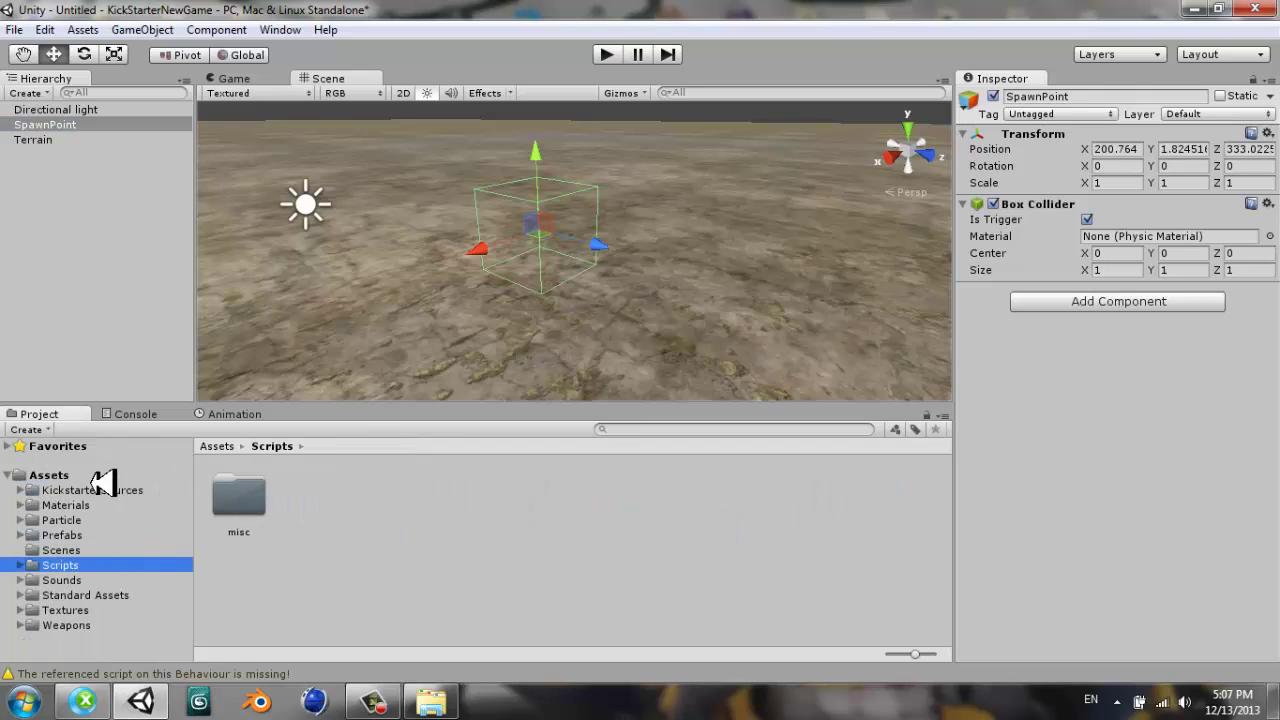
{"action": "left_click", "coordinate": [103, 477]}
{"action": "left_click", "coordinate": [103, 490]}
{"action": "left_click", "coordinate": [530, 497]}
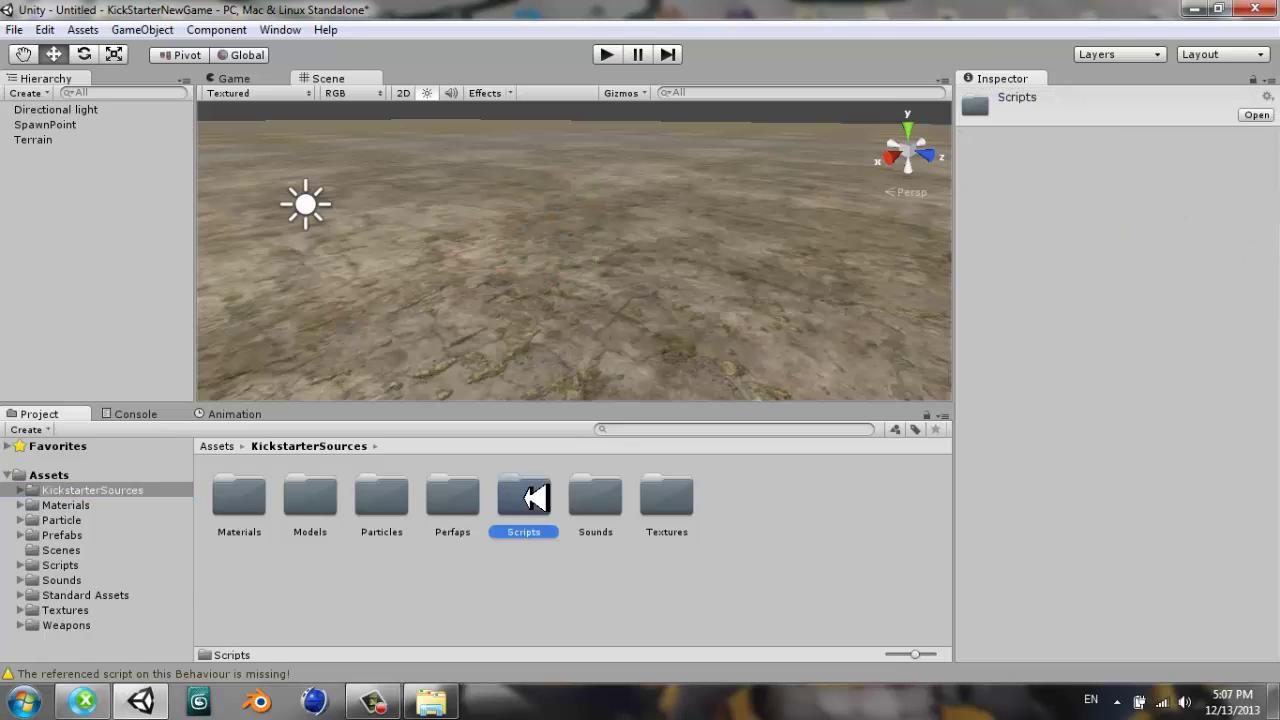
{"action": "double_click", "coordinate": [530, 497]}
{"action": "double_click", "coordinate": [450, 500]}
- Attach the Networking script to SpawnPoint
{"action": "left_click", "coordinate": [242, 492]}
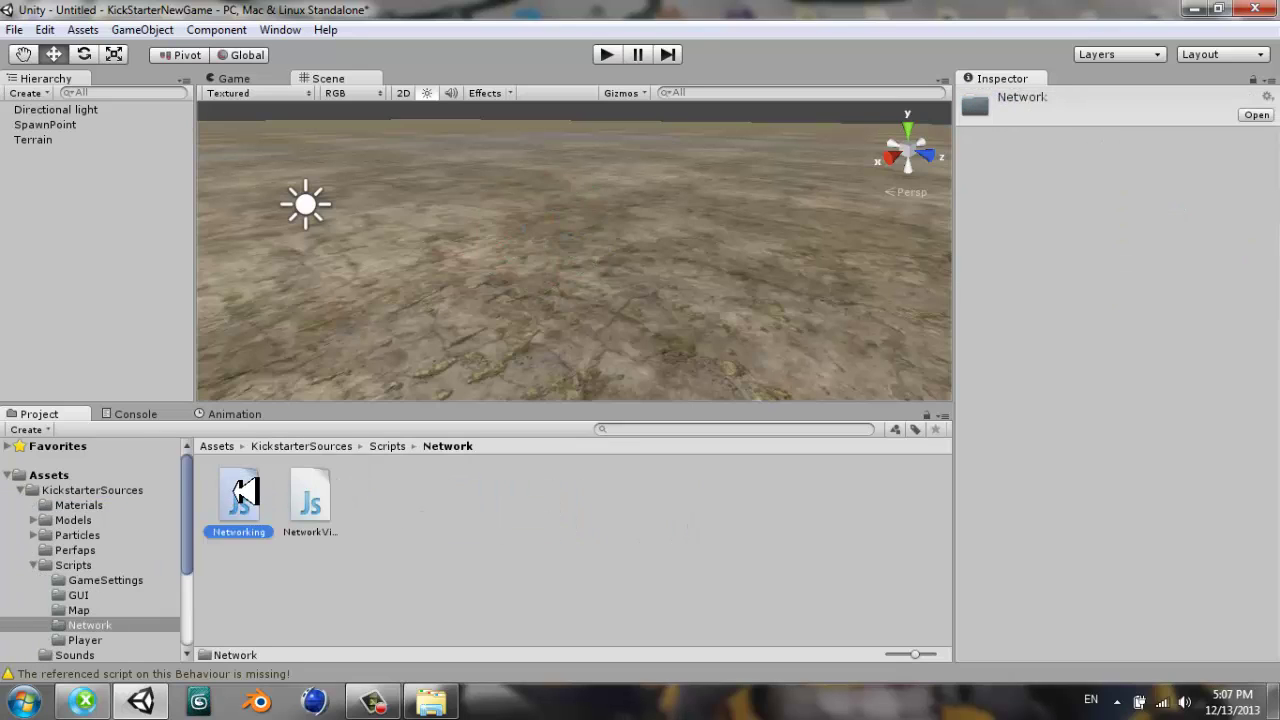
{"action": "left_click_drag", "start_coordinate": [242, 492], "coordinate": [72, 122]}
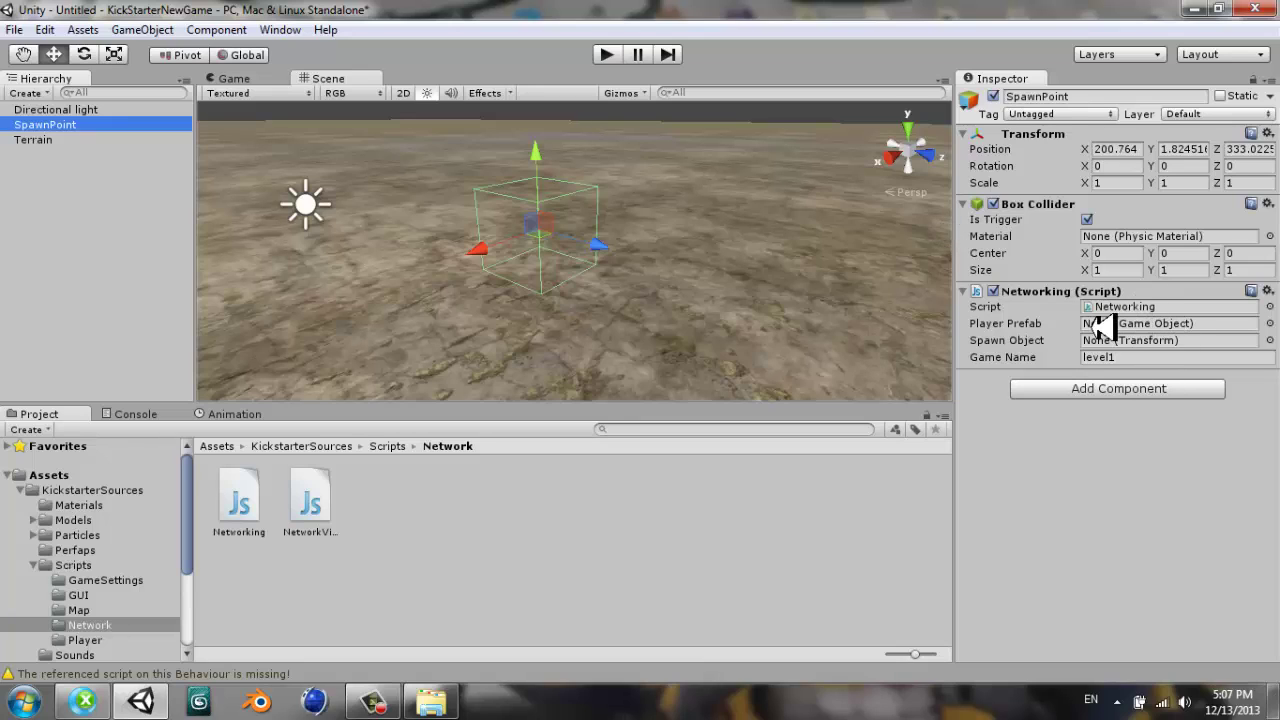
{"action": "left_click", "coordinate": [1216, 322]}
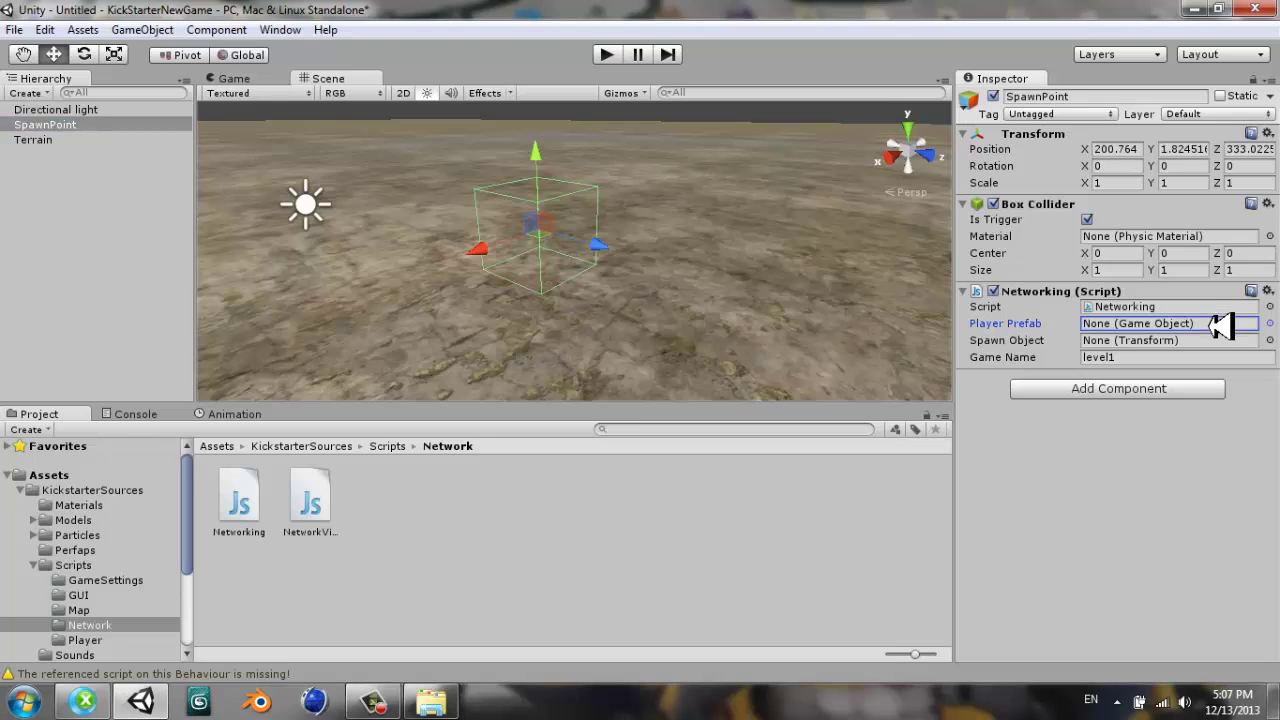
- Set Player Prefab to Multiplayerplayer, Spawn Object to SpawnPoint, and Game Name 'YouTube test'
{"action": "left_click", "coordinate": [34, 565]}
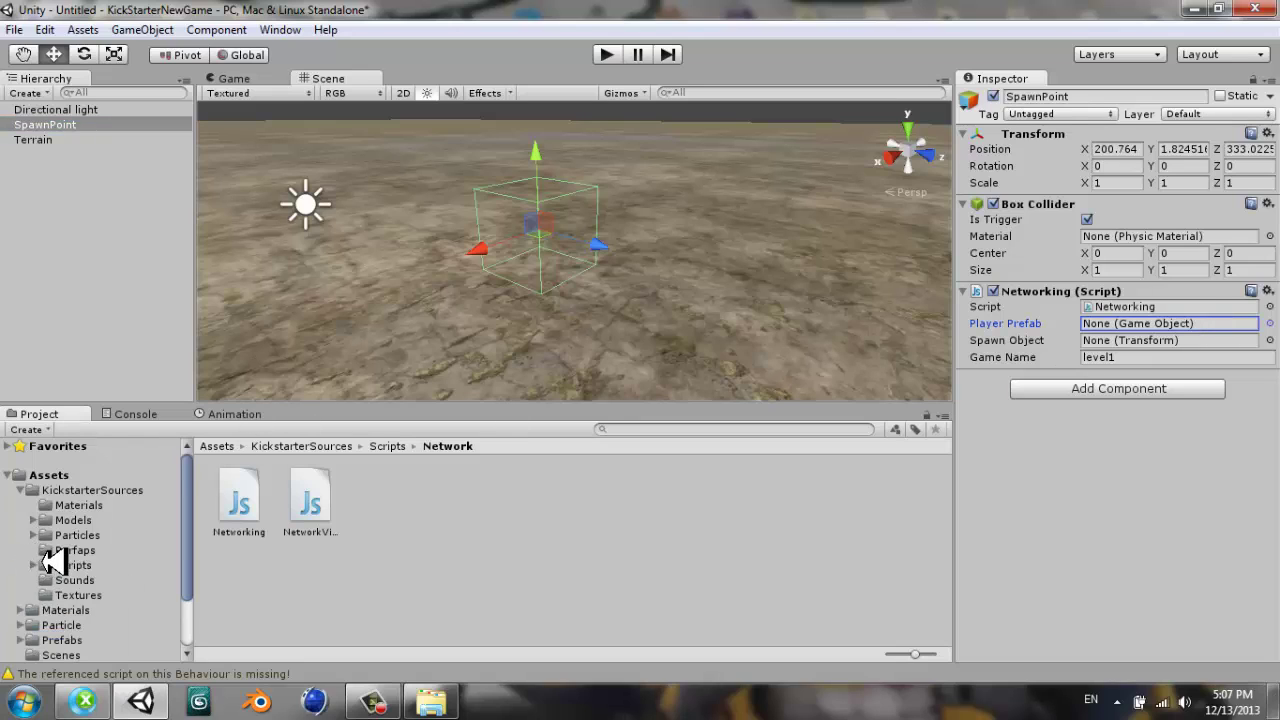
{"action": "left_click", "coordinate": [95, 551]}
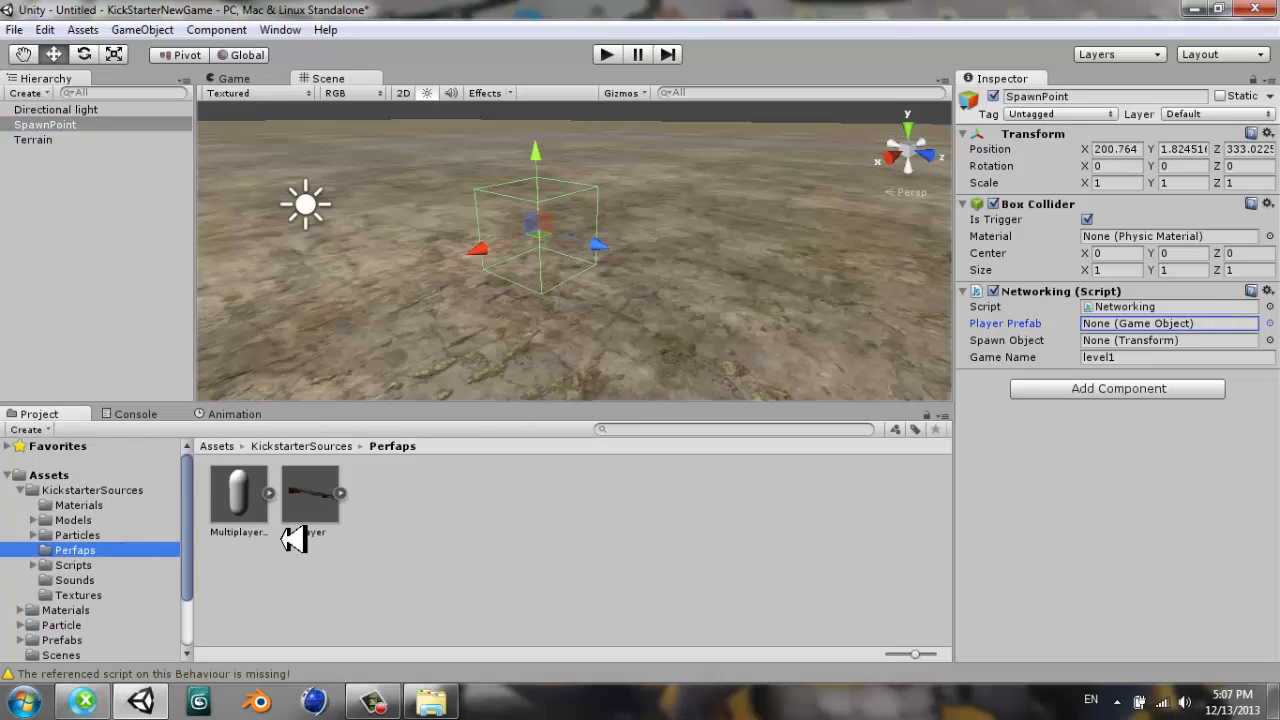
{"action": "left_click_drag", "start_coordinate": [258, 505], "coordinate": [1145, 323]}
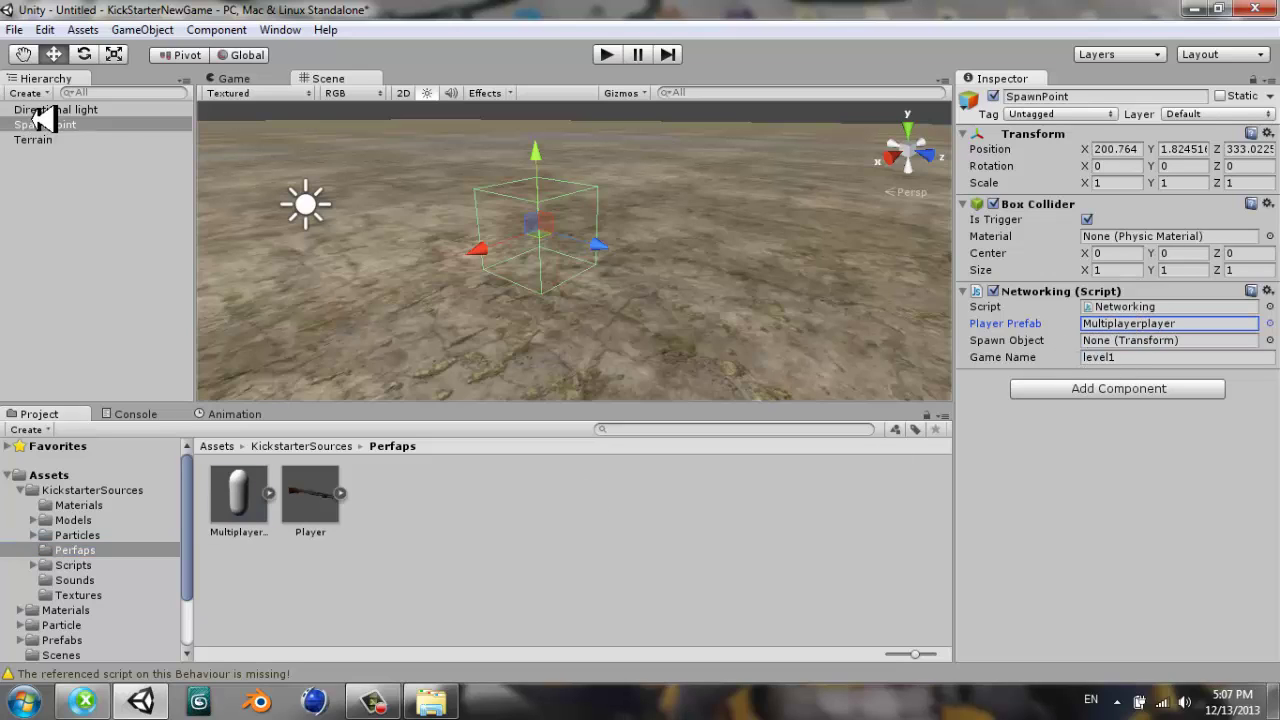
{"action": "left_click_drag", "start_coordinate": [77, 123], "coordinate": [1160, 345]}
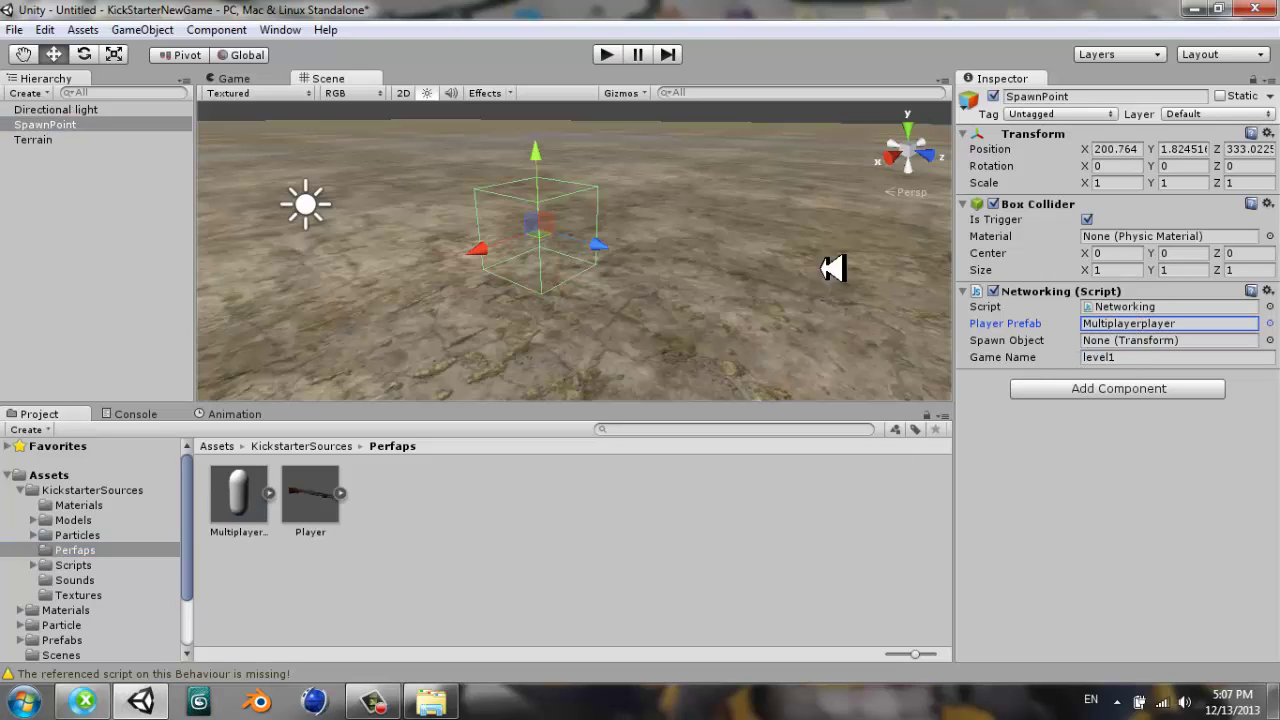
{"action": "left_click", "coordinate": [1155, 357]}
{"action": "type", "text": "YouTube test"}
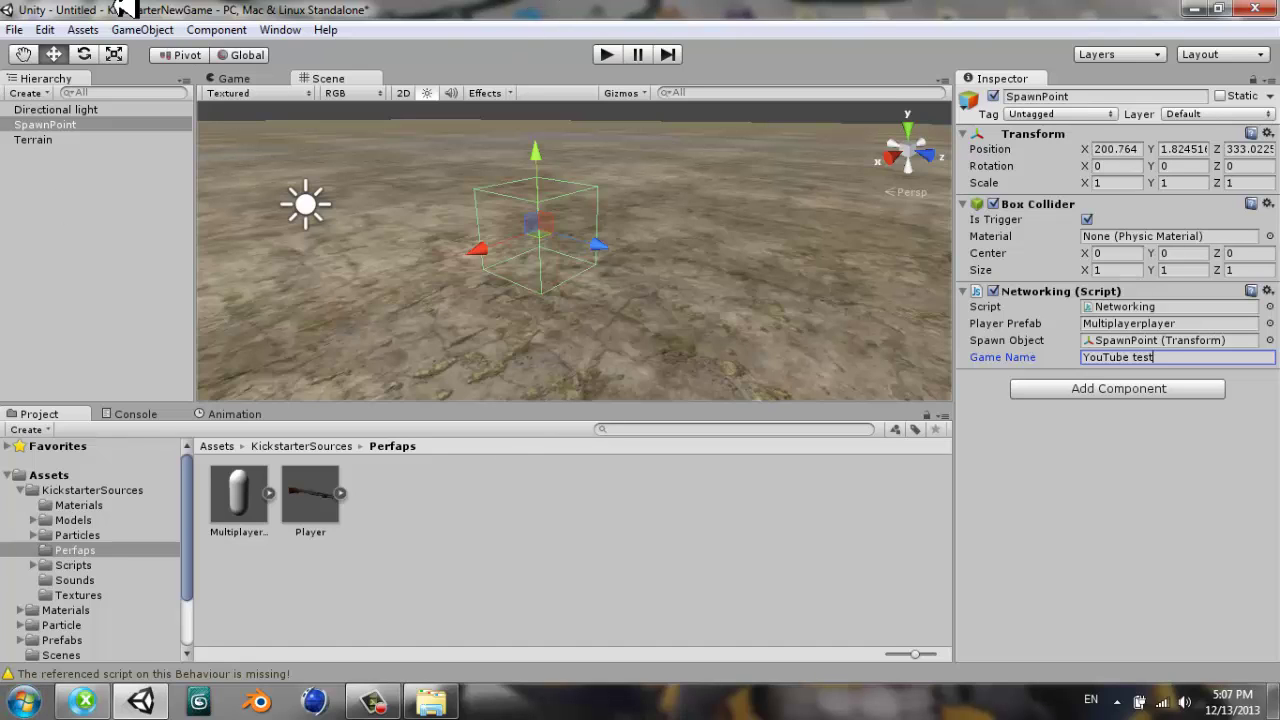
- Save the scene as YouTube.unity inside the Assets/Scenes folder
{"action": "left_click", "coordinate": [14, 28]}
{"action": "left_click", "coordinate": [14, 16]}
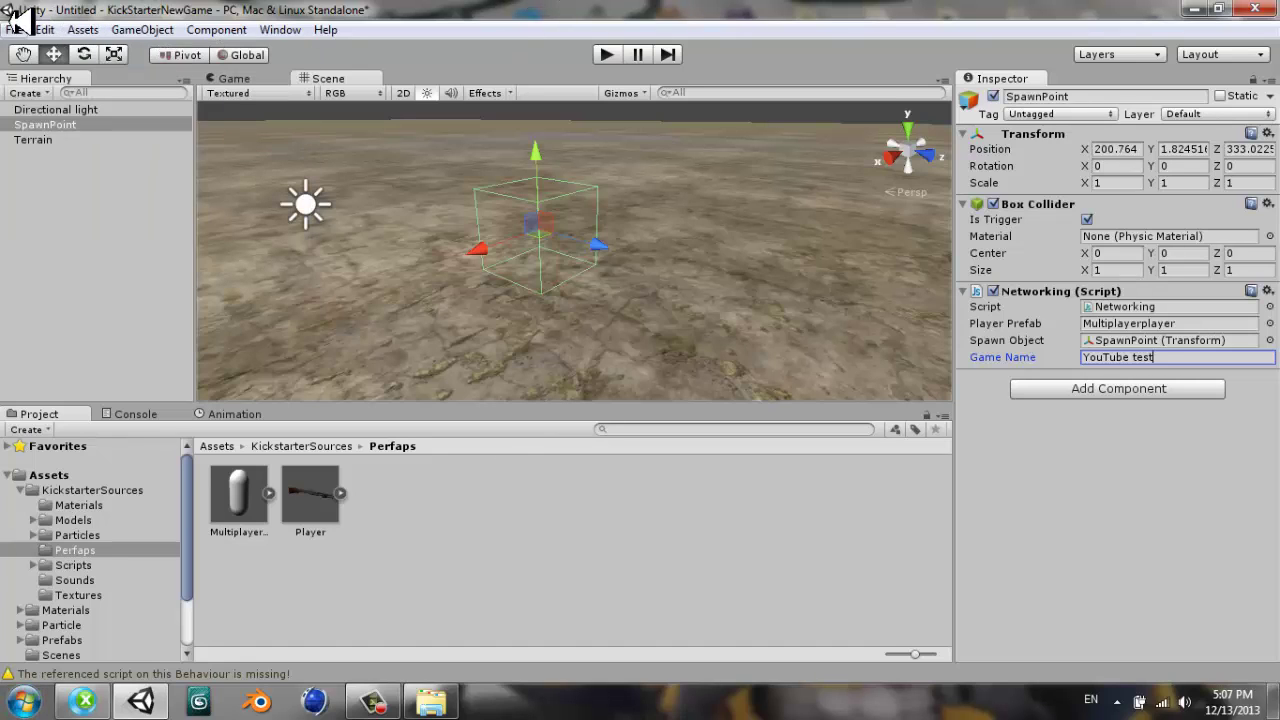
{"action": "left_click", "coordinate": [15, 28]}
{"action": "left_click", "coordinate": [62, 100]}
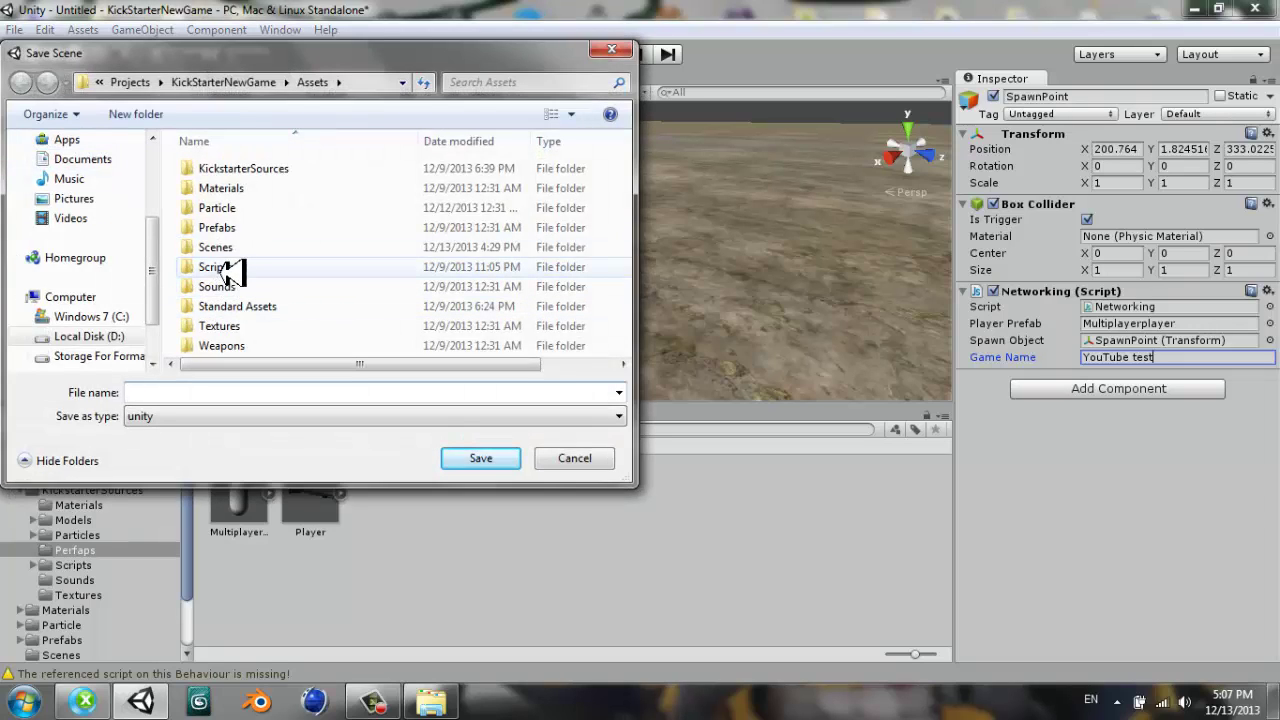
{"action": "left_click", "coordinate": [240, 248]}
{"action": "double_click", "coordinate": [240, 248]}
{"action": "type", "text": "YouTube"}
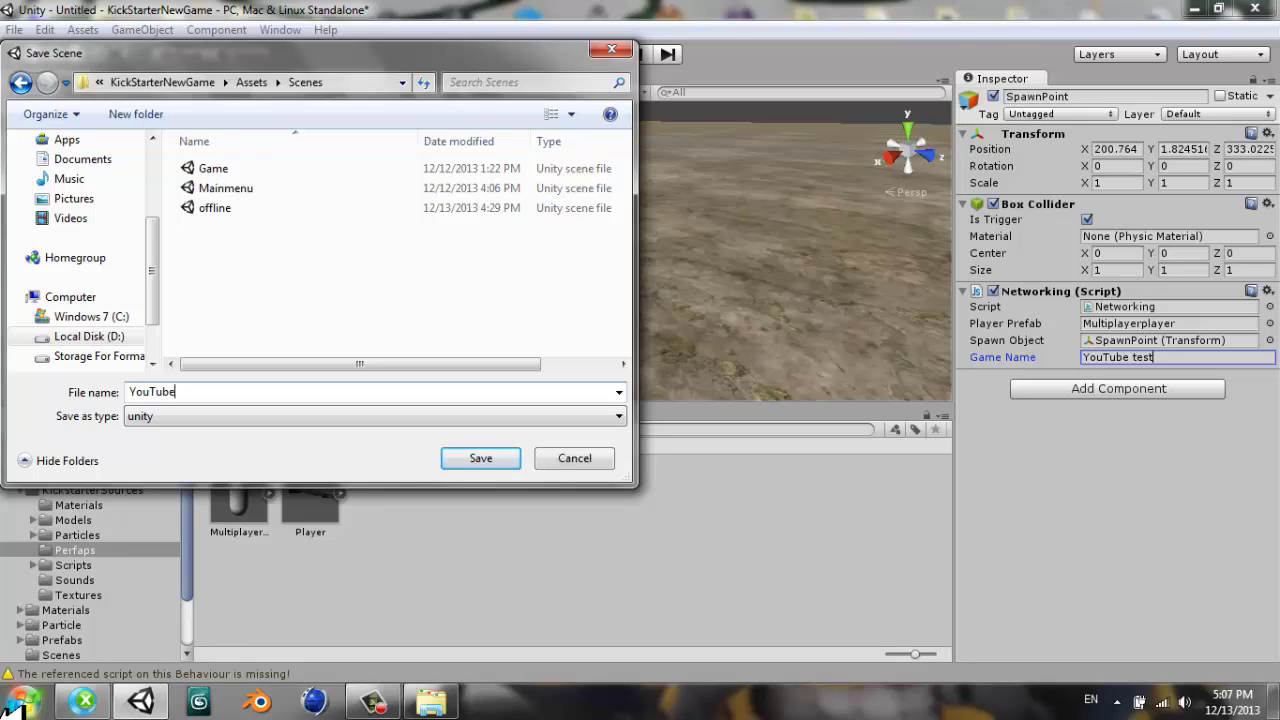
{"action": "key", "text": "Return"}
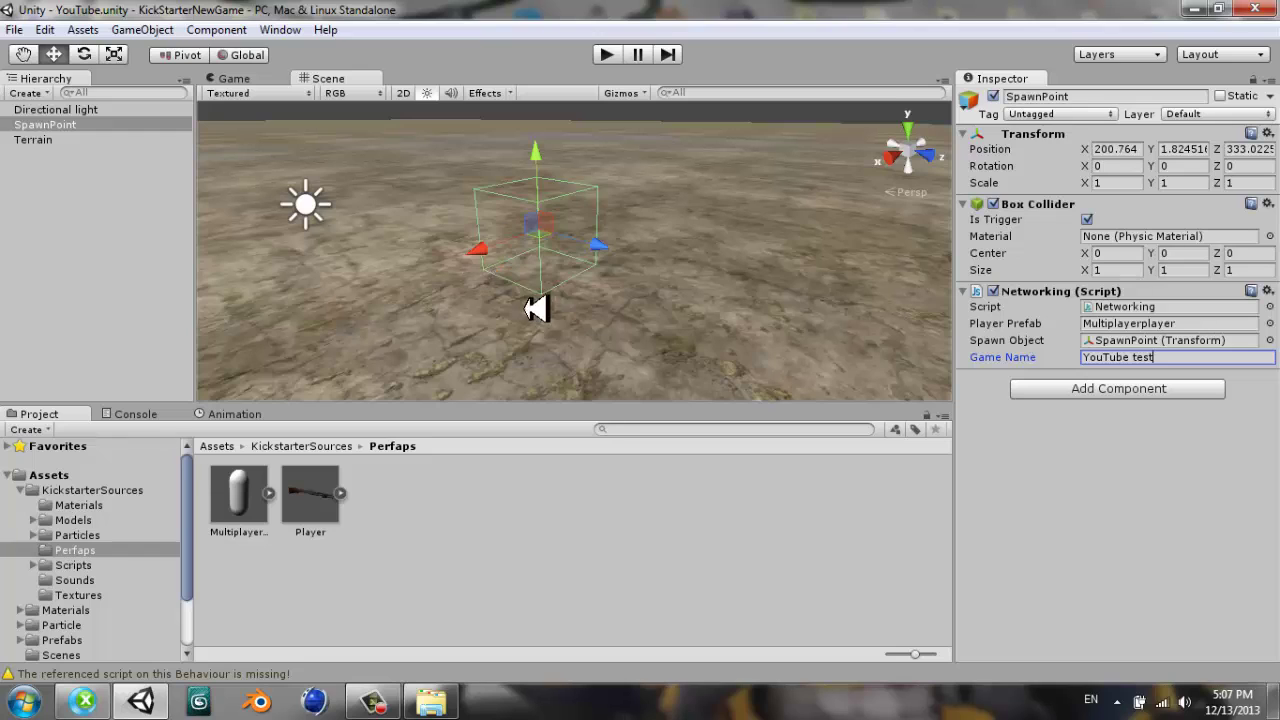
- Play the scene, start a server with Serveri Baslat, then stop play mode
{"action": "left_click", "coordinate": [617, 54]}
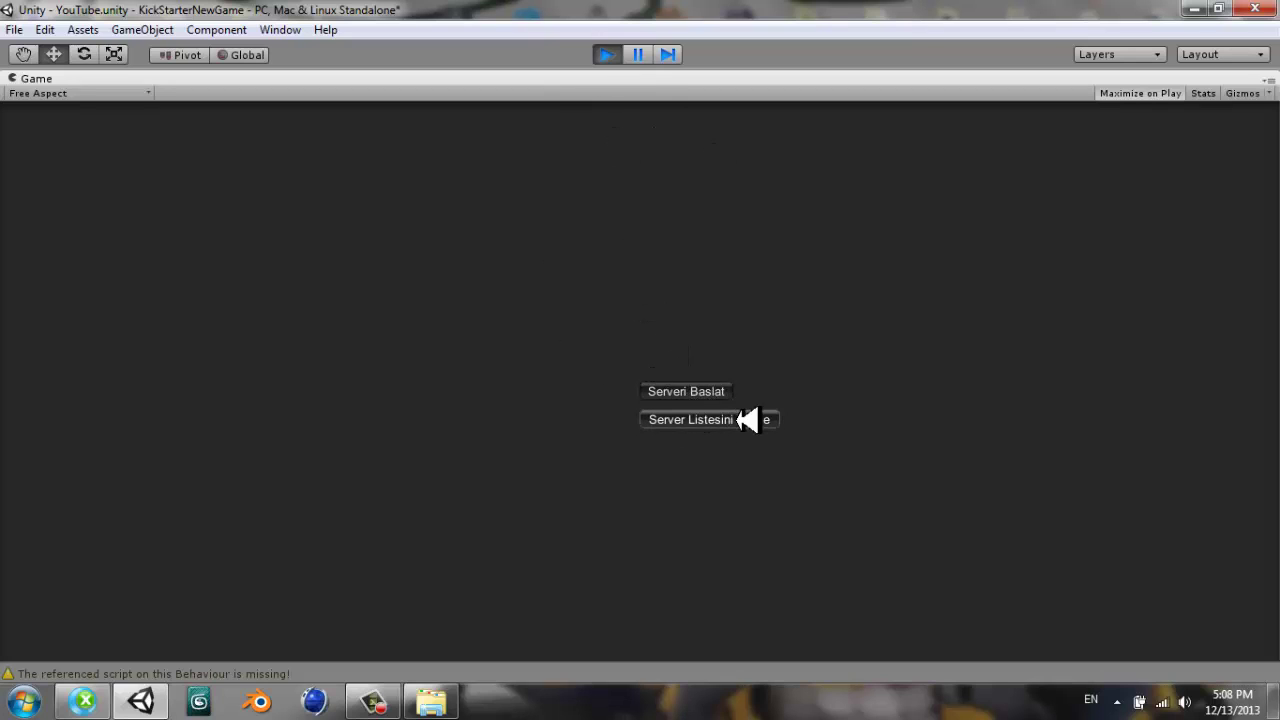
{"action": "left_click", "coordinate": [684, 391]}
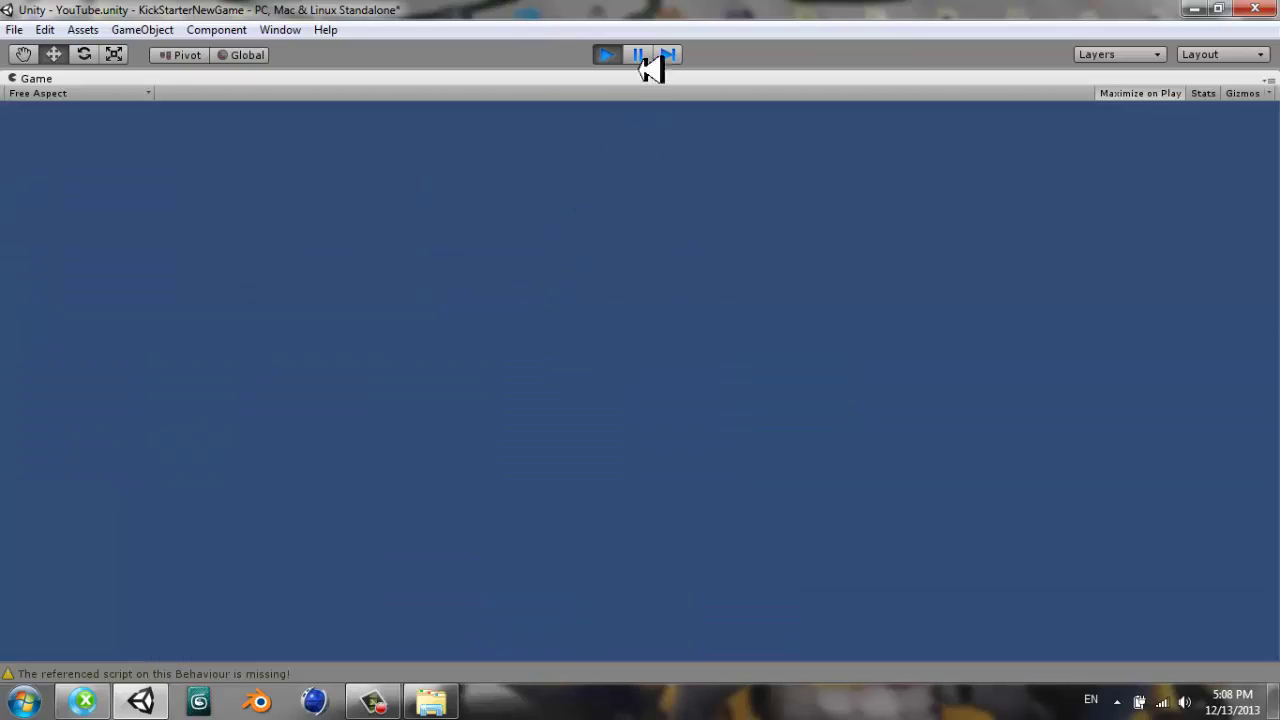
{"action": "left_click", "coordinate": [612, 53]}
- Resave the scene and tidy the Assets folder tree in the Project panel
{"action": "left_click", "coordinate": [18, 30]}
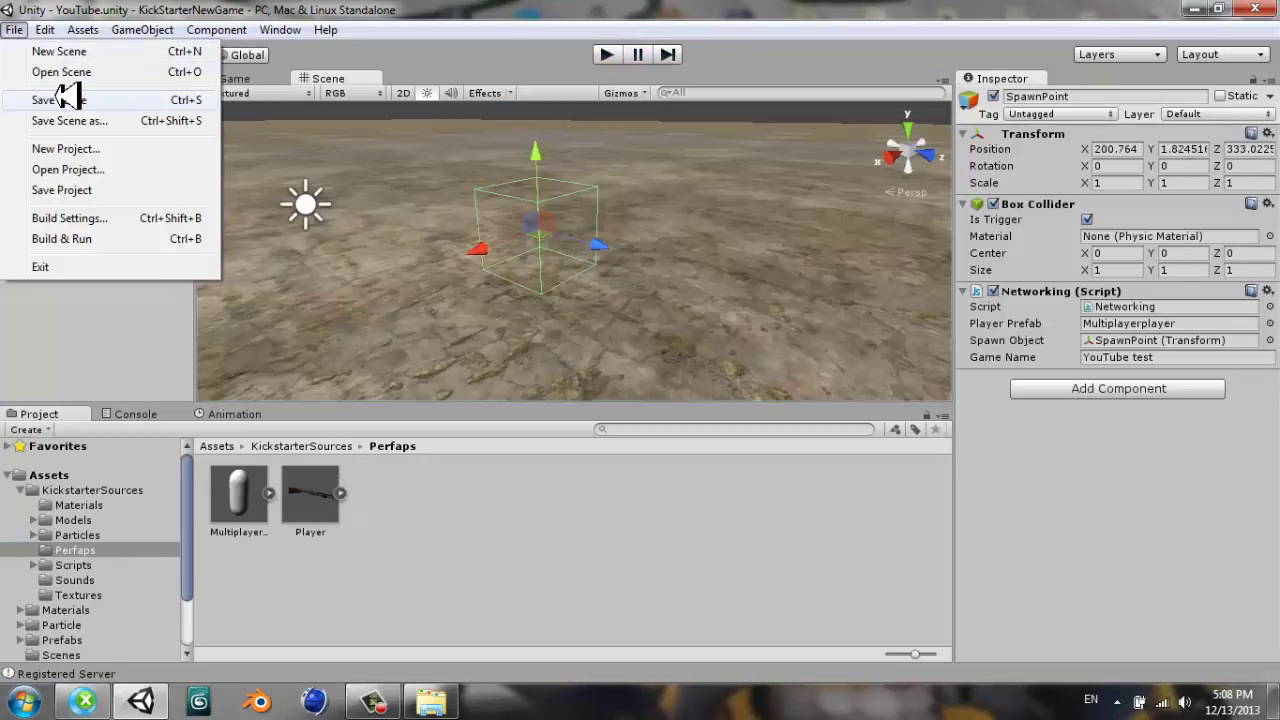
{"action": "left_click", "coordinate": [72, 94]}
{"action": "left_click", "coordinate": [24, 490]}
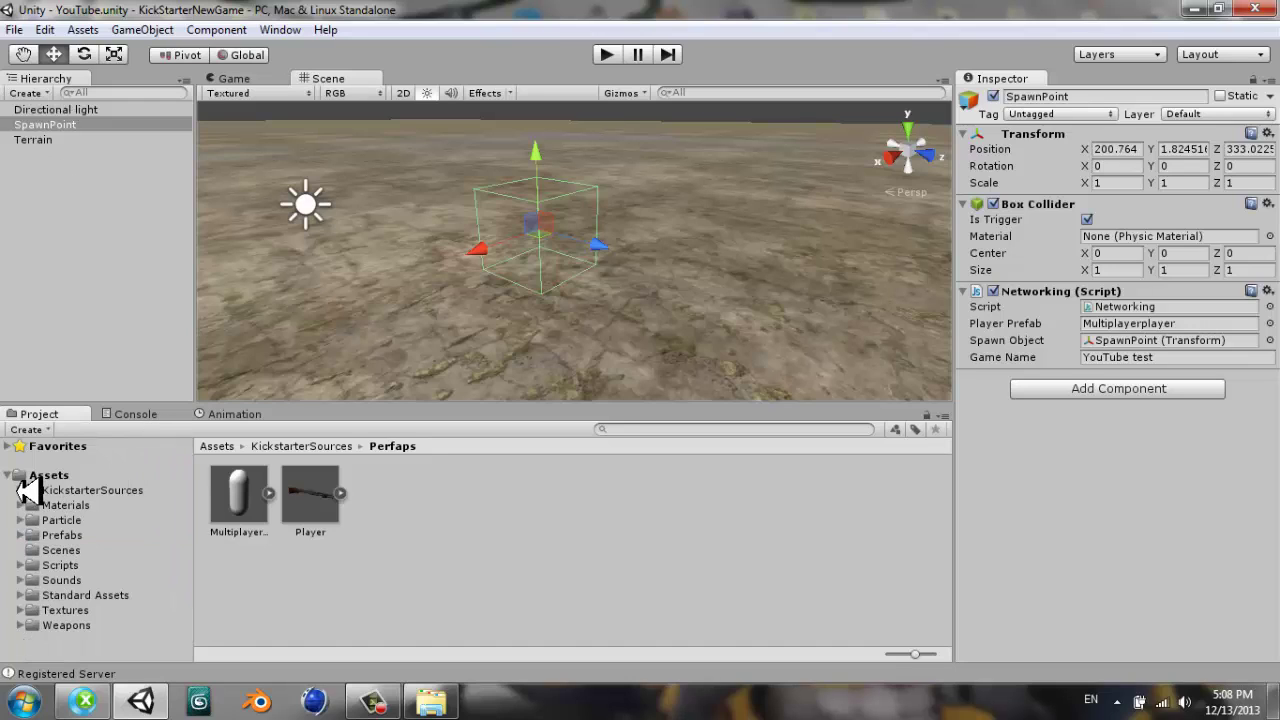
{"action": "left_click", "coordinate": [52, 475]}
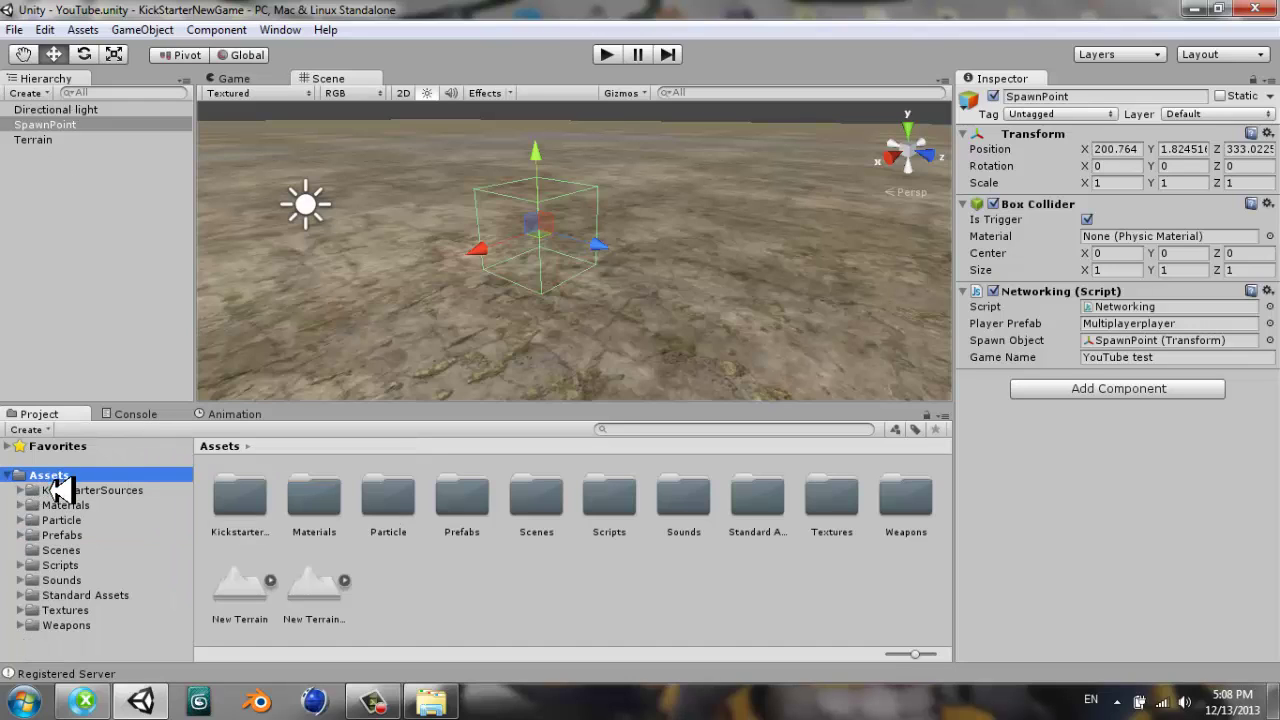
{"action": "left_click", "coordinate": [10, 475]}
{"action": "left_click", "coordinate": [10, 475]}
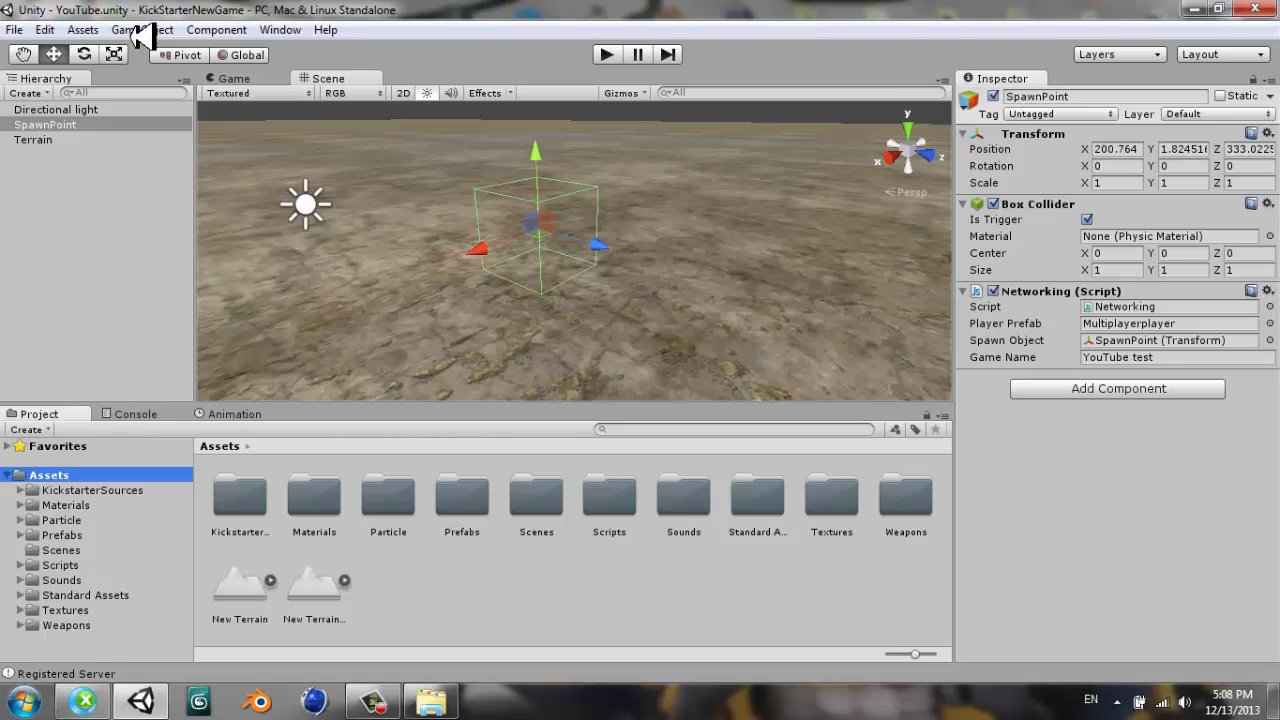
- In Build Settings, uncheck the old scenes and add YouTube.unity as the only scene
{"action": "left_click", "coordinate": [15, 29]}
{"action": "left_click", "coordinate": [95, 217]}
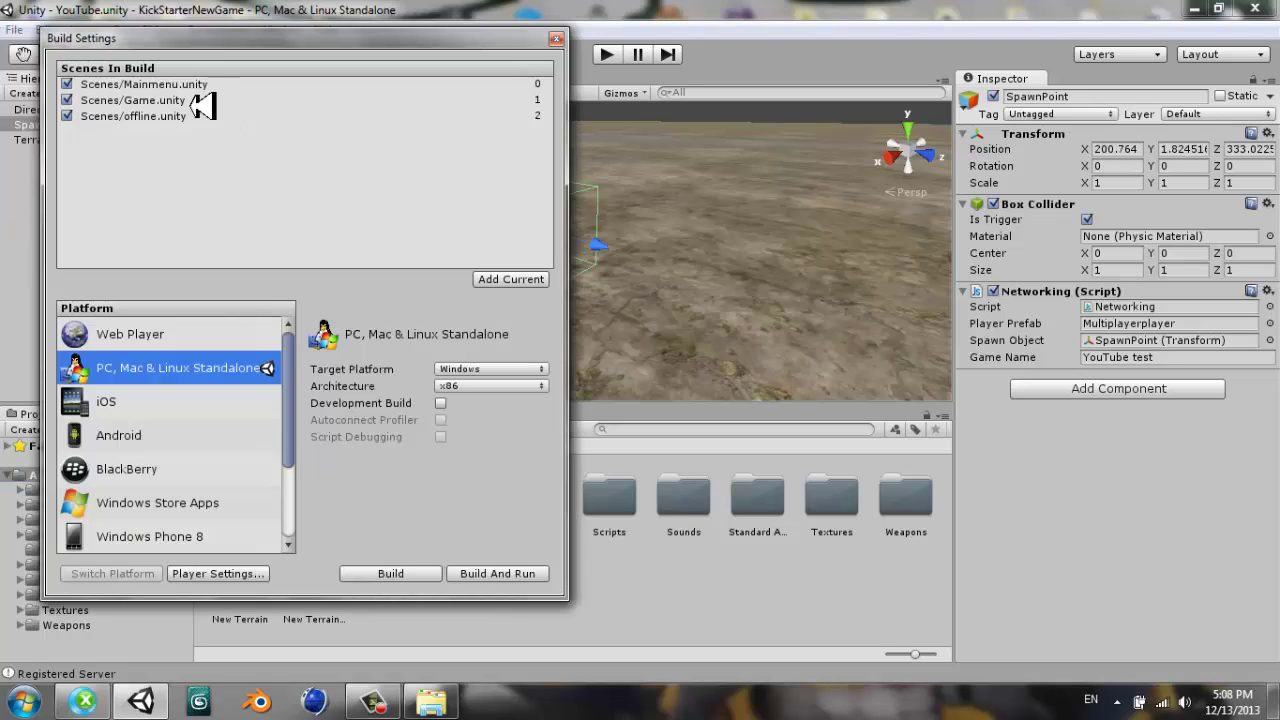
{"action": "left_click", "coordinate": [67, 116]}
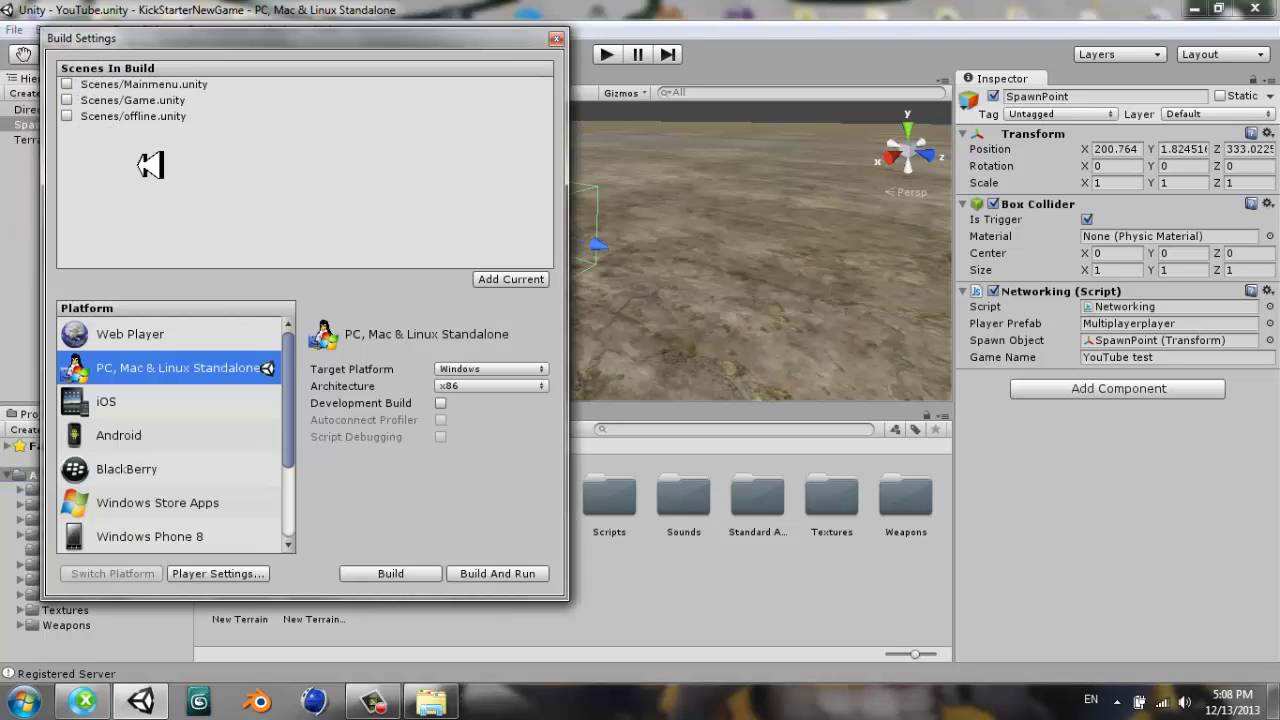
{"action": "left_click", "coordinate": [487, 281]}
{"action": "left_click", "coordinate": [190, 134]}
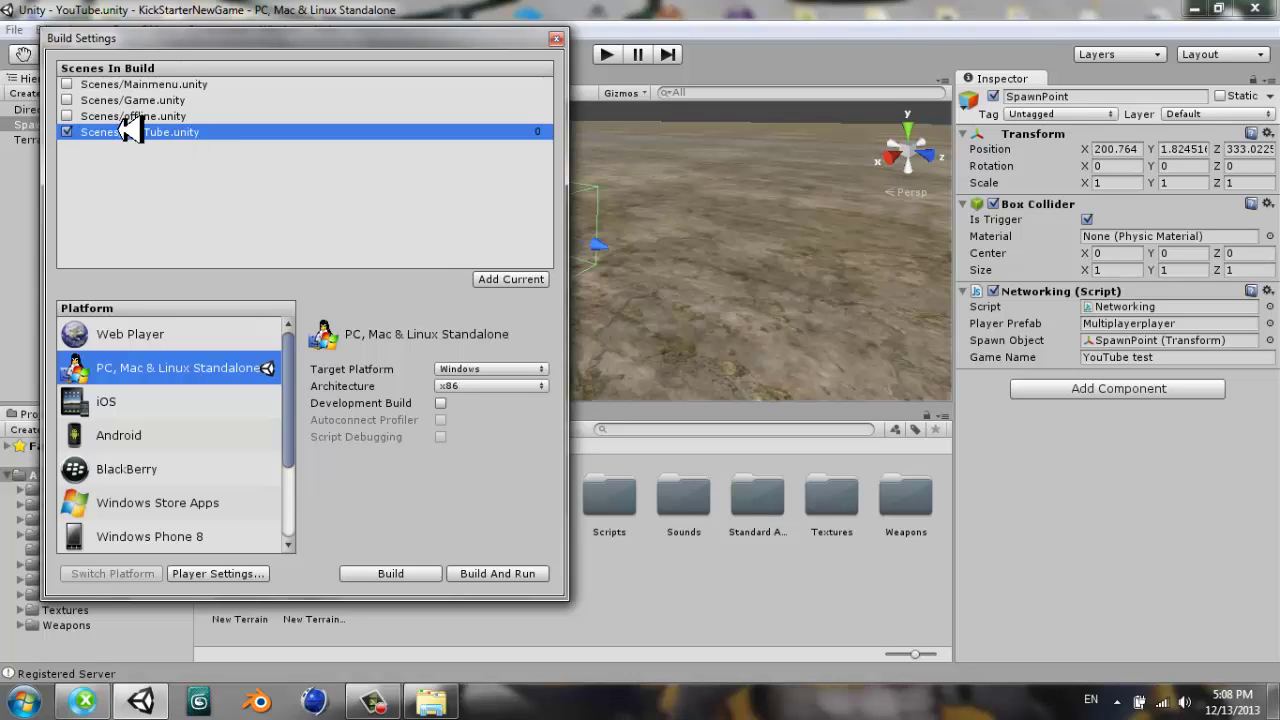
- Build and run the Windows standalone, saving it as KickStarterProjectTest
{"action": "left_click", "coordinate": [549, 33]}
{"action": "left_click", "coordinate": [14, 29]}
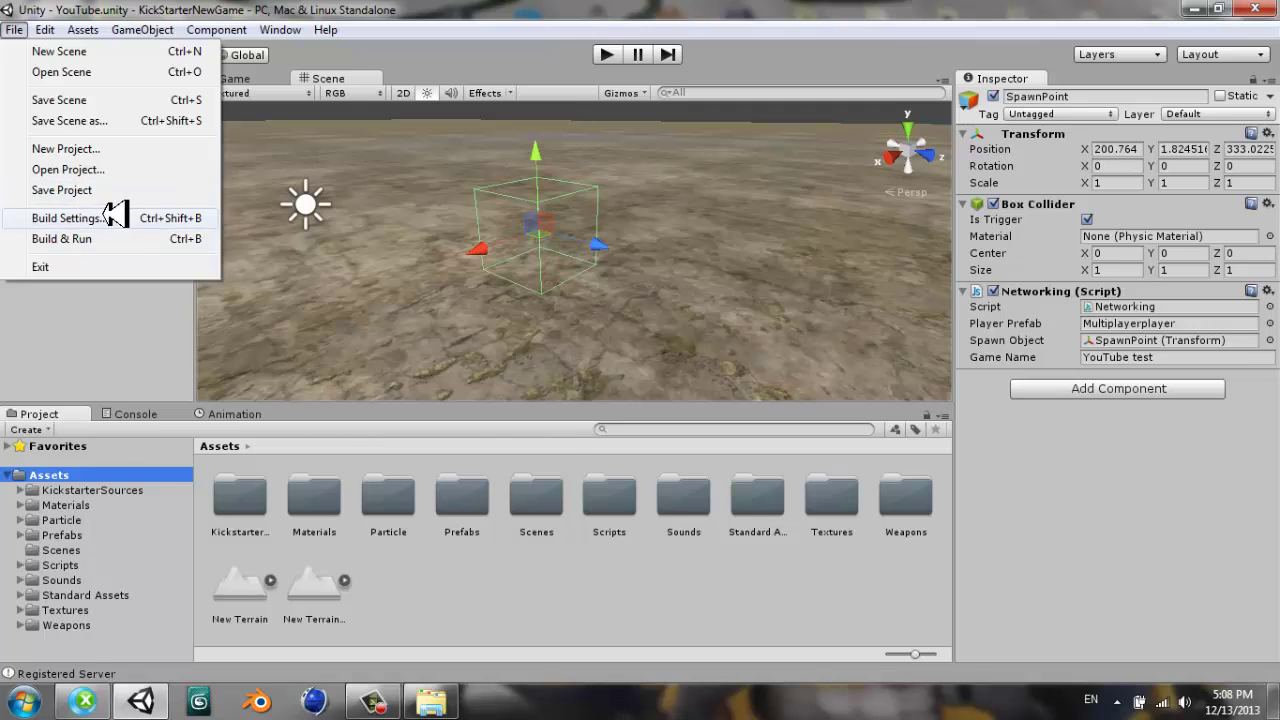
{"action": "left_click", "coordinate": [113, 216]}
{"action": "left_click", "coordinate": [165, 132]}
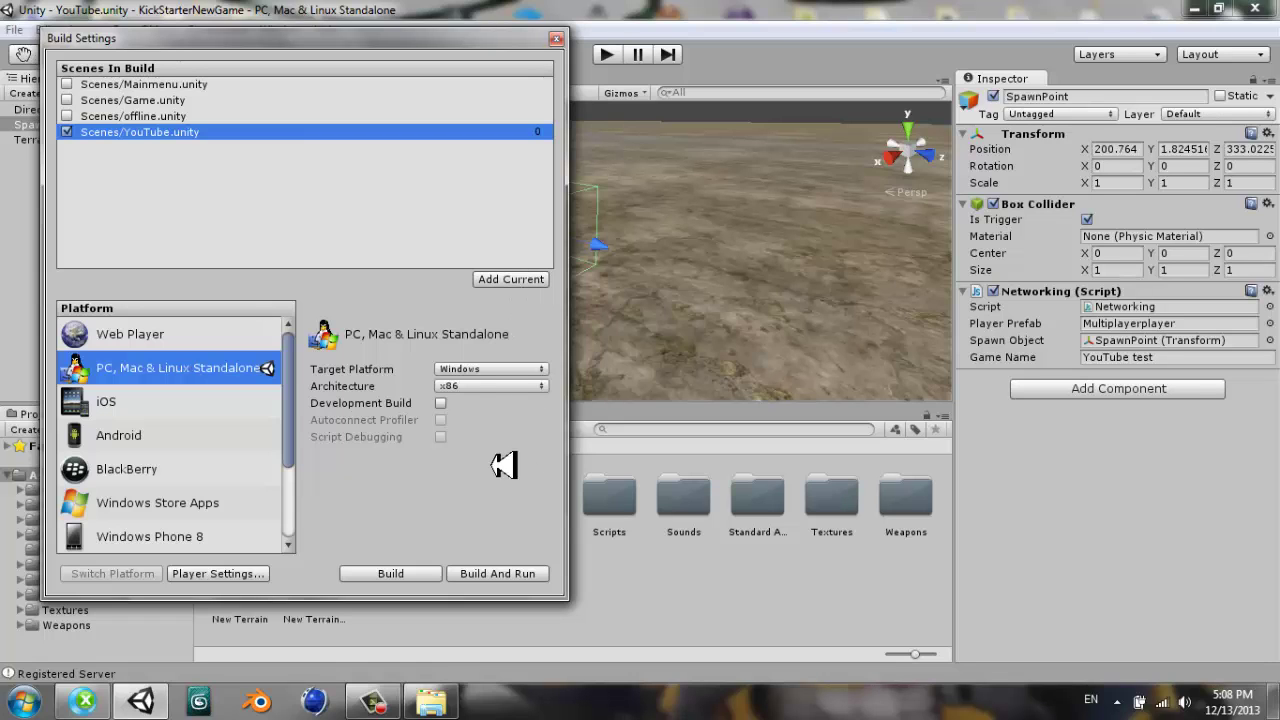
{"action": "left_click", "coordinate": [488, 573]}
{"action": "left_click", "coordinate": [482, 458]}
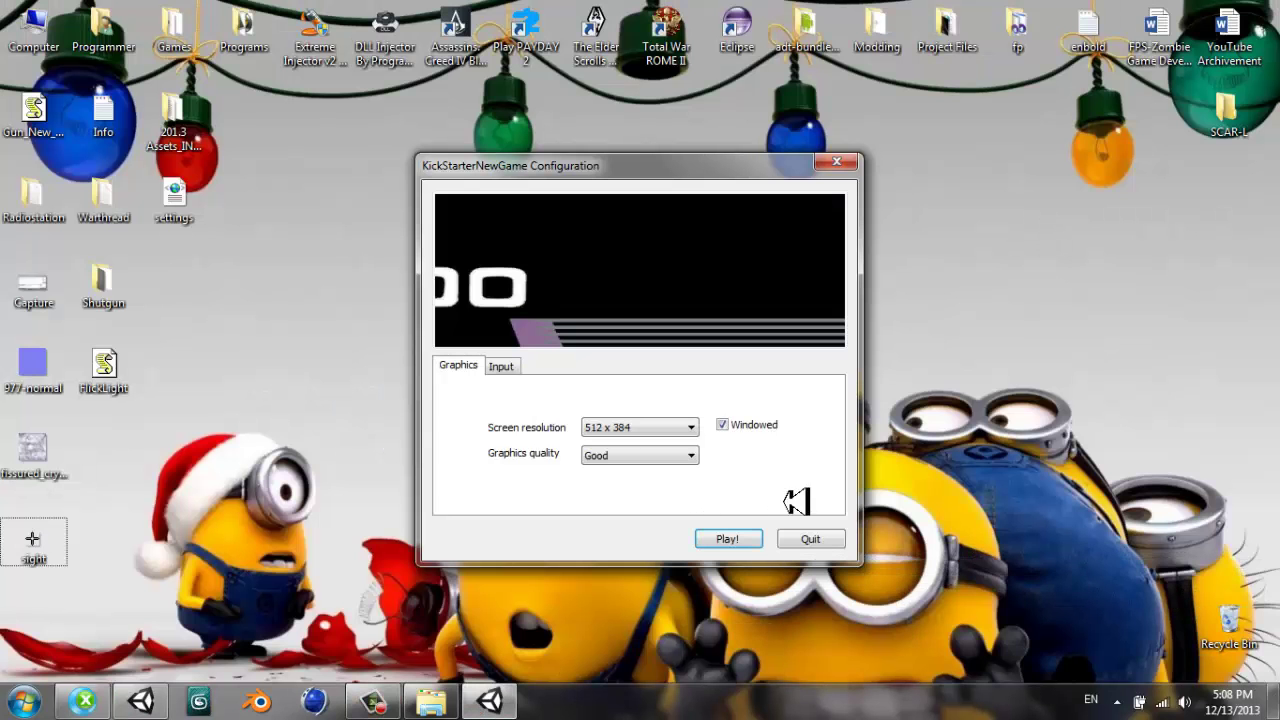
- Launch the built game and host a server with Serveri Baslat
{"action": "left_click", "coordinate": [749, 537]}
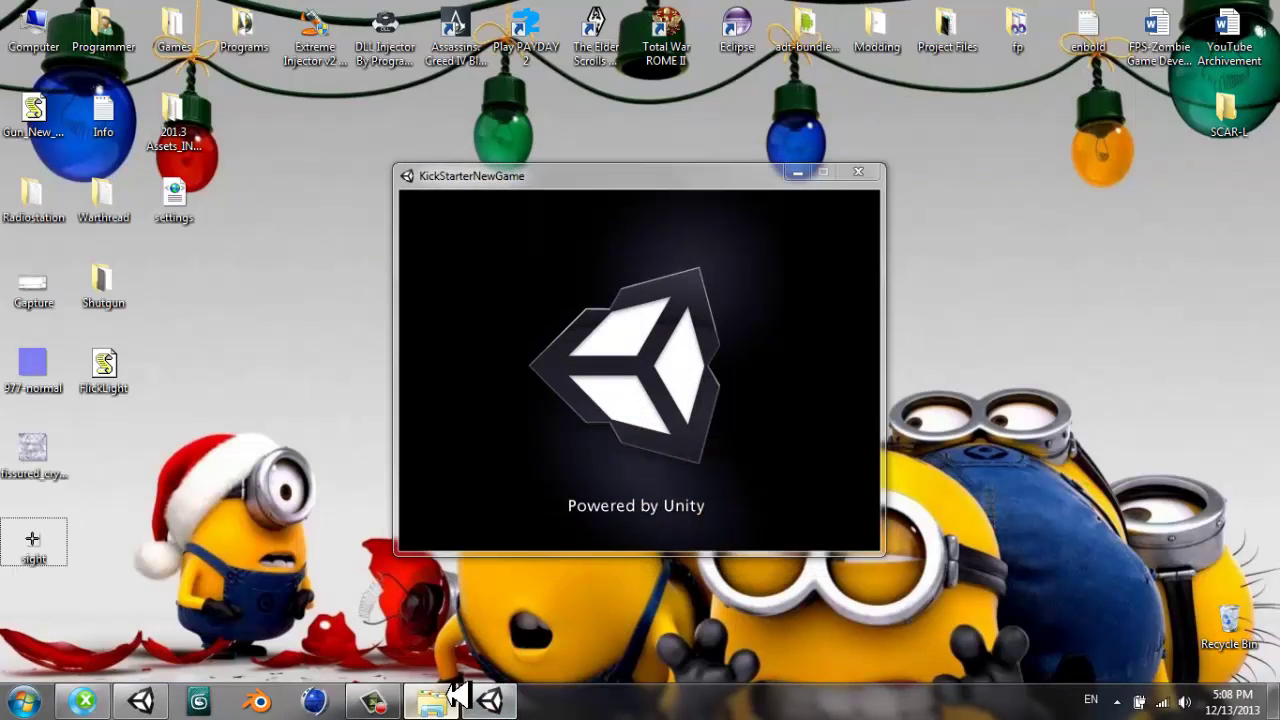
{"action": "left_click", "coordinate": [431, 700]}
{"action": "double_click", "coordinate": [497, 189]}
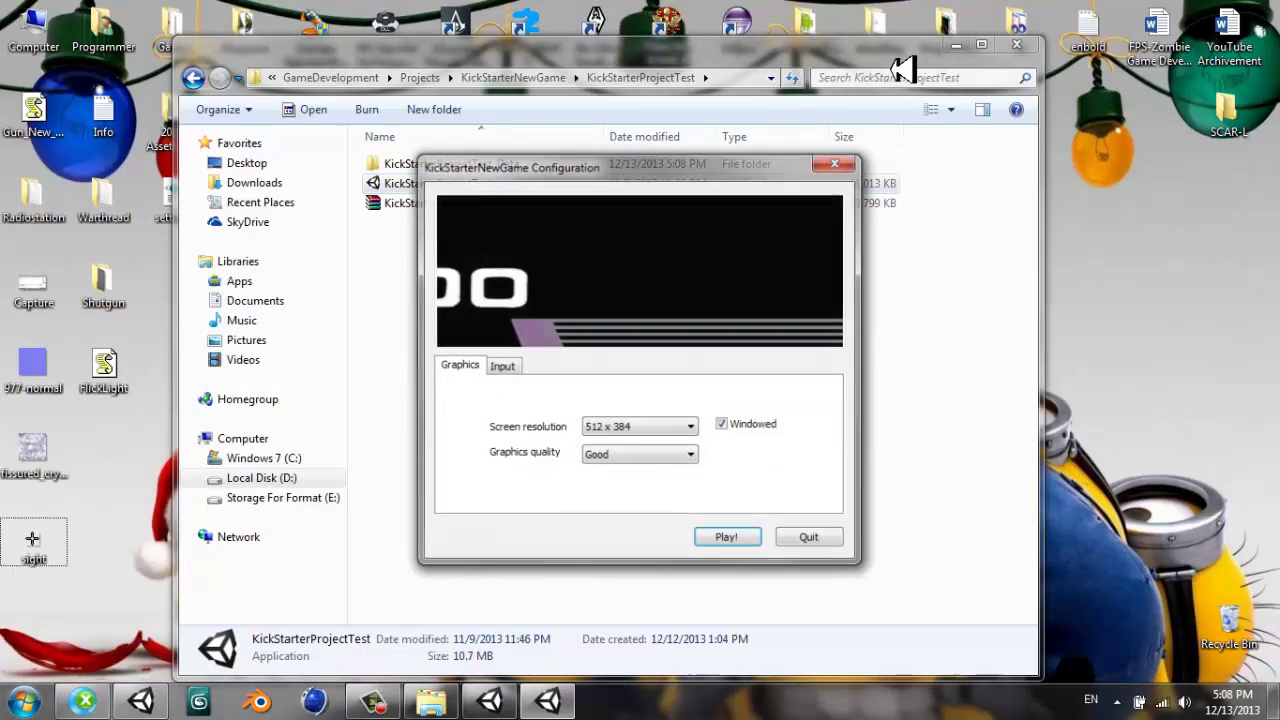
{"action": "key", "text": "Return"}
{"action": "left_click", "coordinate": [955, 46]}
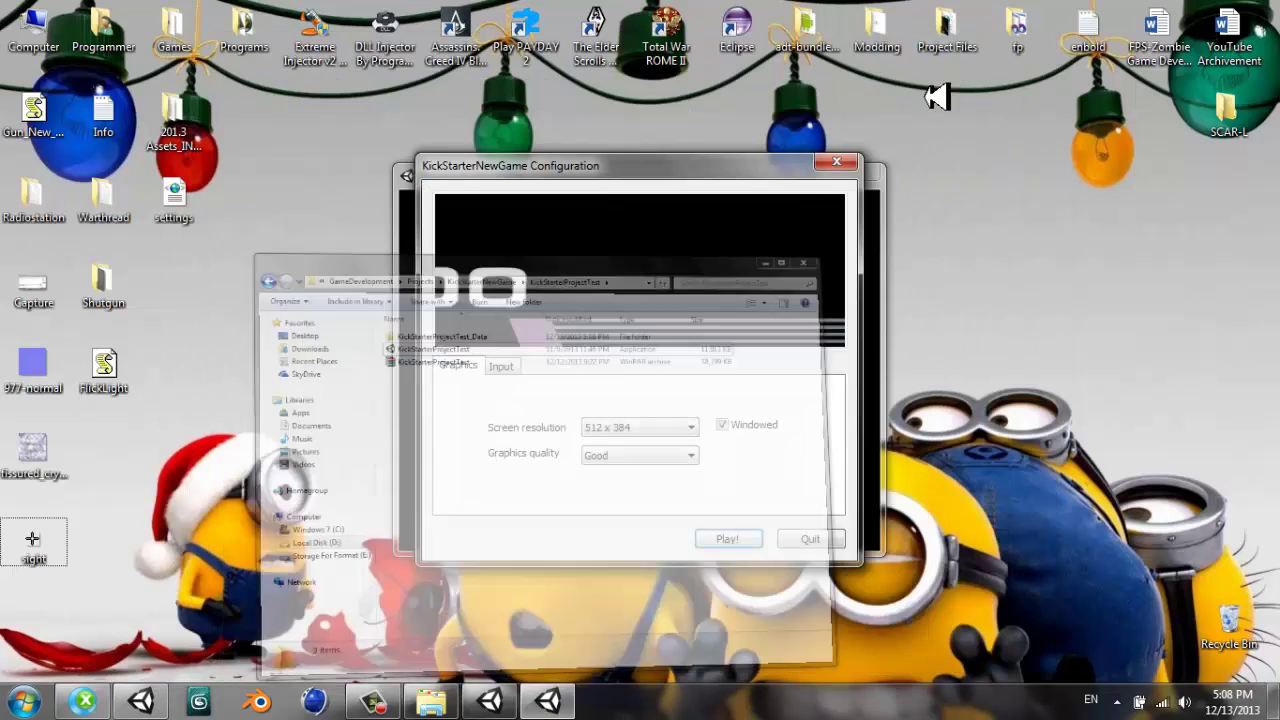
{"action": "left_click_drag", "start_coordinate": [729, 186], "coordinate": [374, 214]}
{"action": "left_click", "coordinate": [480, 207]}
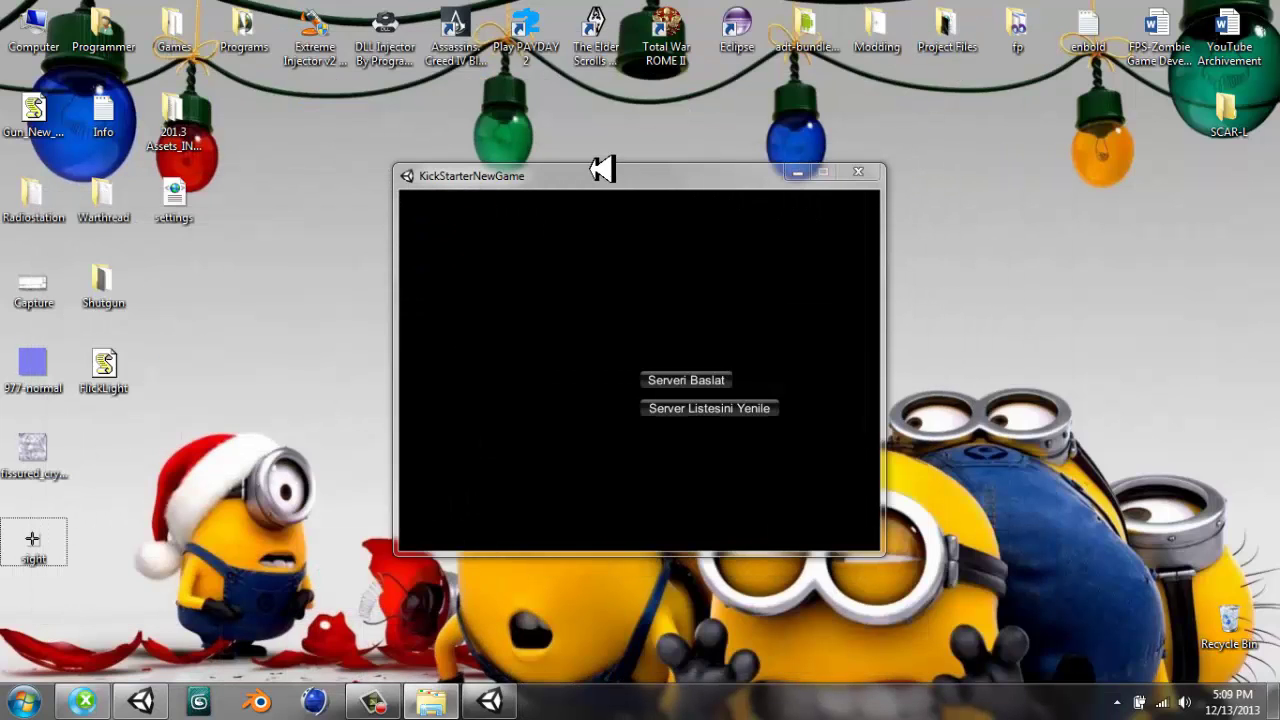
{"action": "left_click_drag", "start_coordinate": [600, 172], "coordinate": [833, 152]}
{"action": "left_click", "coordinate": [895, 380]}
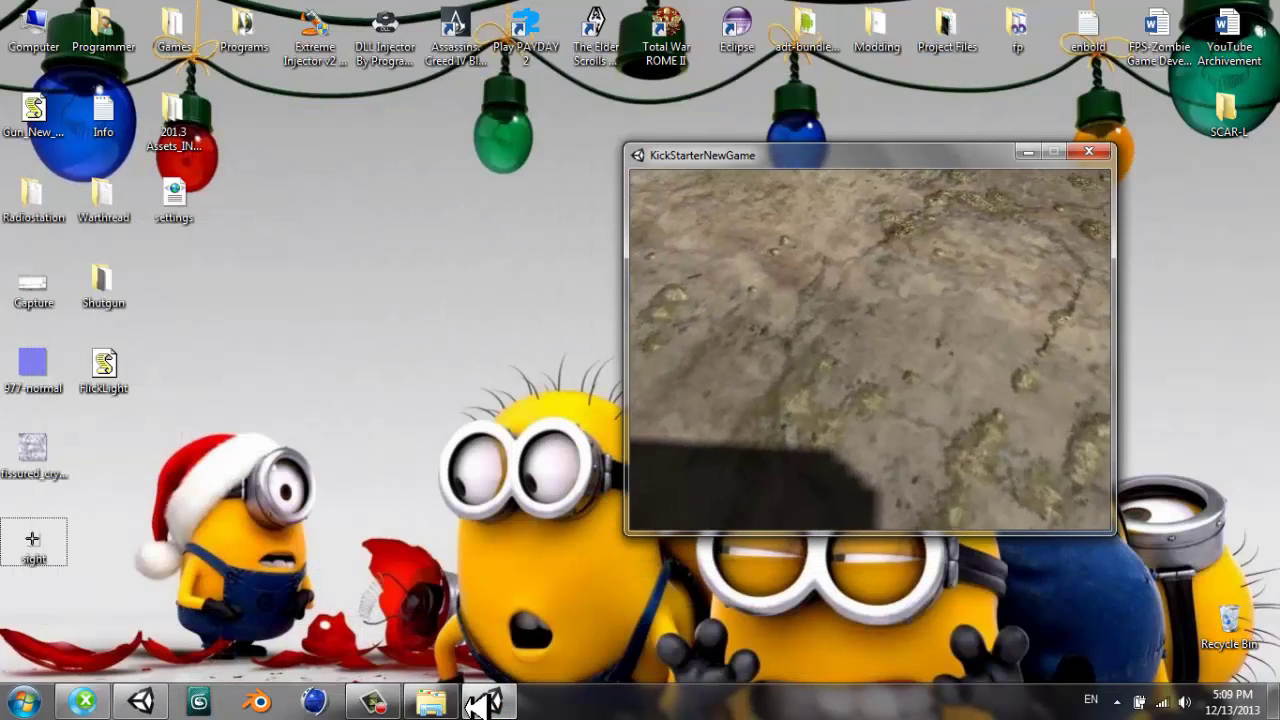
- Launch a second game instance and place its window at the top-left
{"action": "left_click", "coordinate": [431, 701]}
{"action": "left_click", "coordinate": [197, 79]}
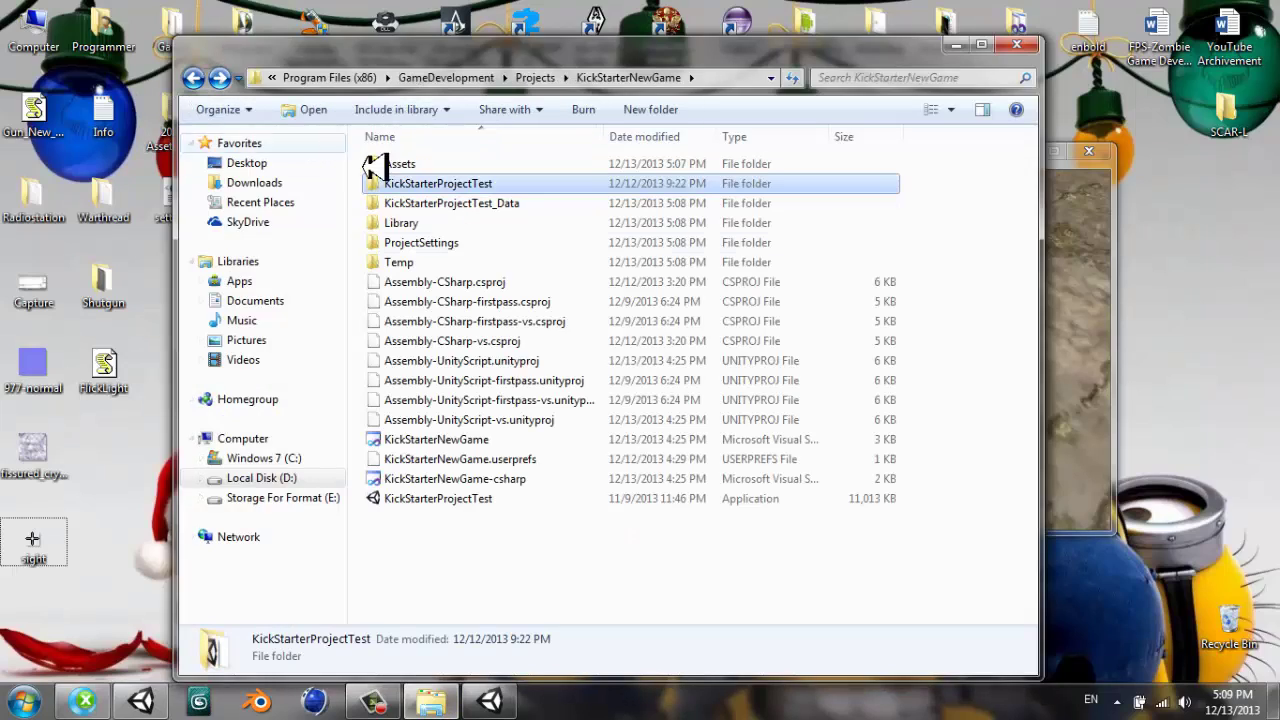
{"action": "double_click", "coordinate": [503, 497]}
{"action": "left_click", "coordinate": [960, 44]}
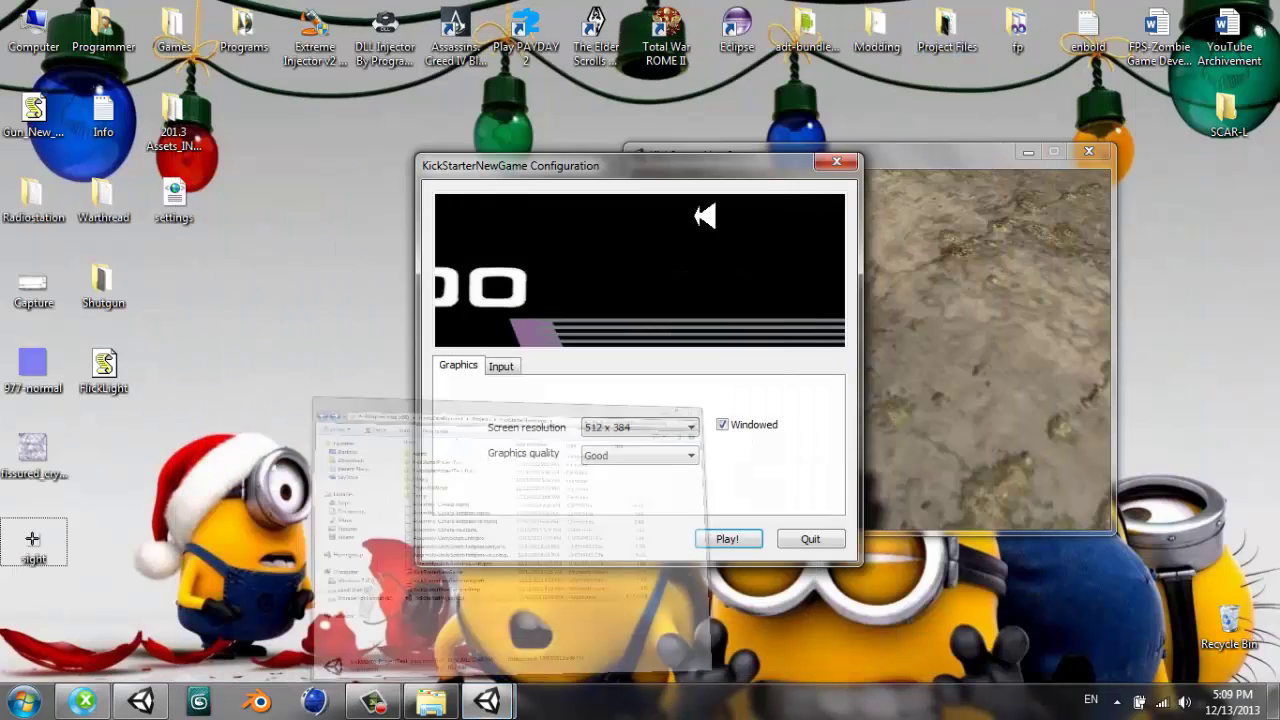
{"action": "left_click_drag", "start_coordinate": [634, 163], "coordinate": [214, 143]}
{"action": "left_click", "coordinate": [334, 510]}
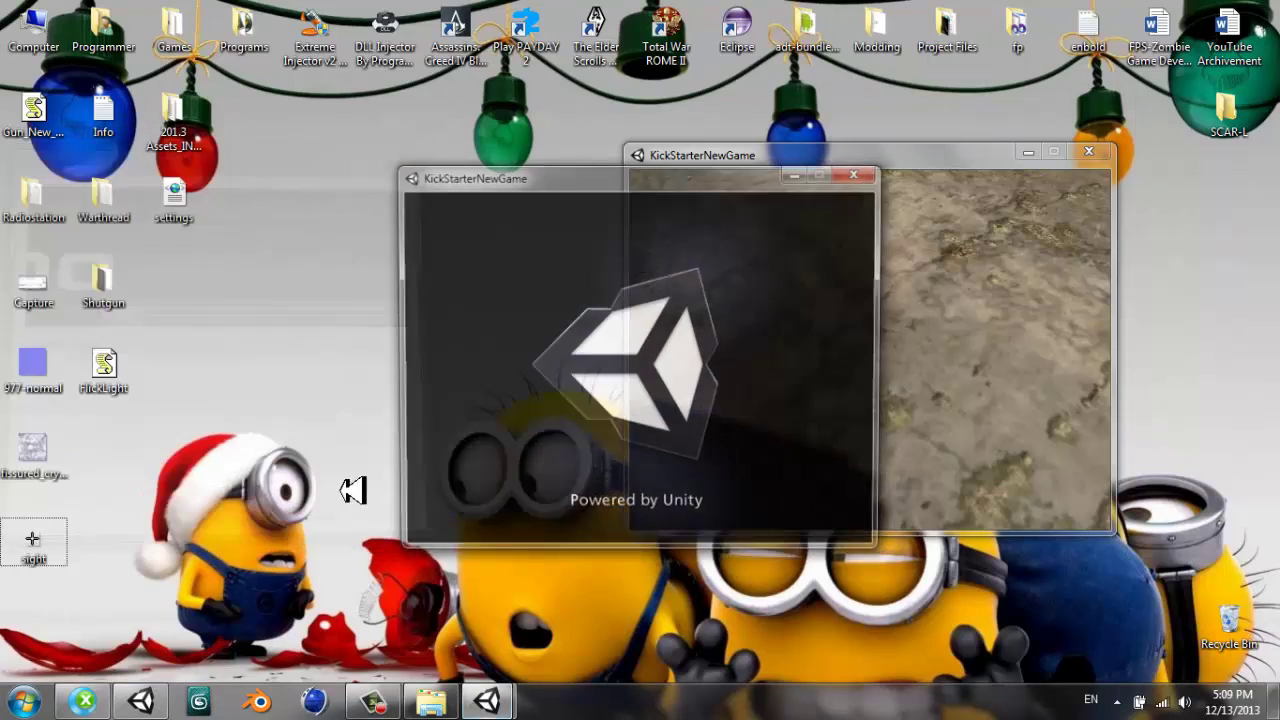
{"action": "left_click_drag", "start_coordinate": [616, 180], "coordinate": [310, 90]}
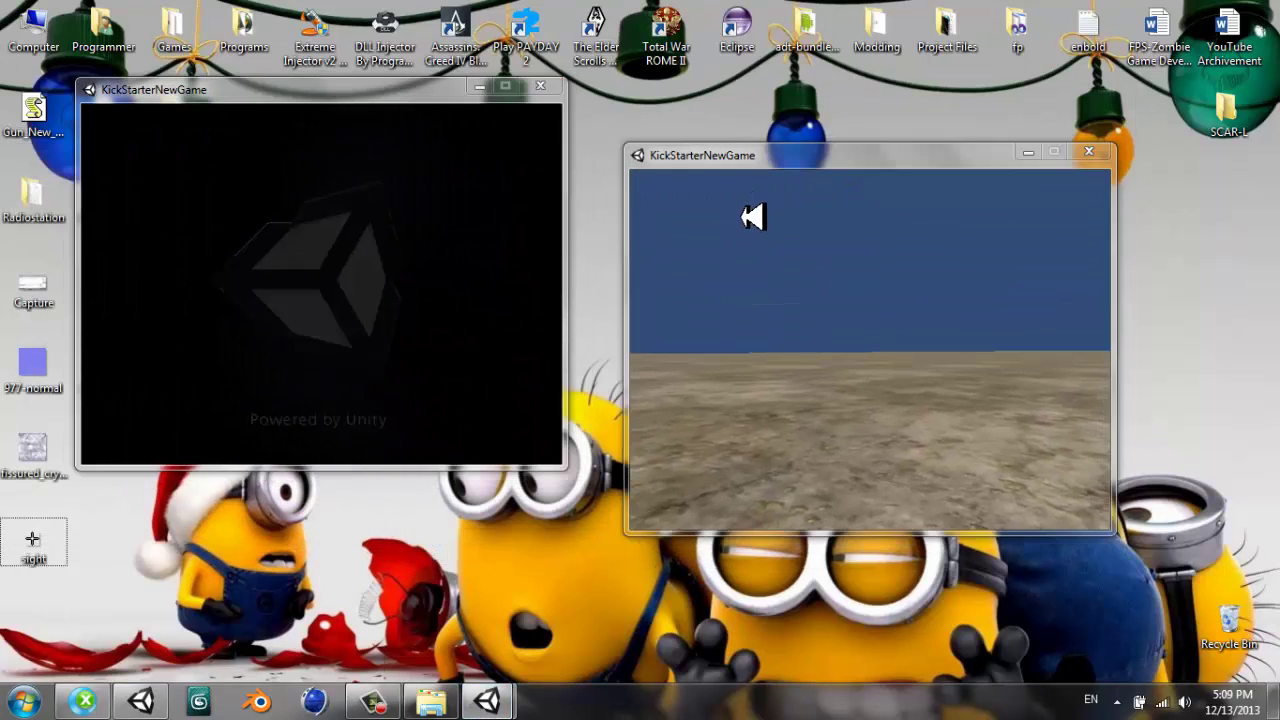
- In the second game window, refresh the server list and join Tutorial Game
{"action": "key", "text": "super"}
{"action": "left_click", "coordinate": [495, 165]}
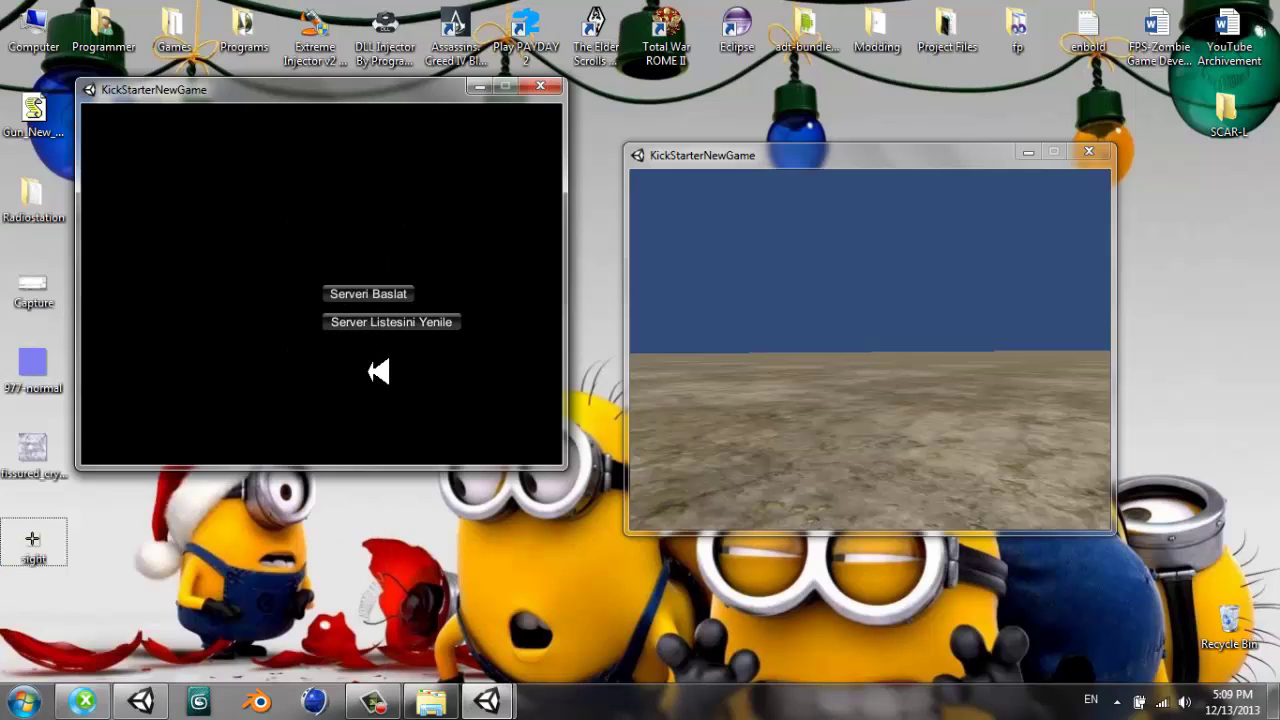
{"action": "left_click", "coordinate": [343, 321]}
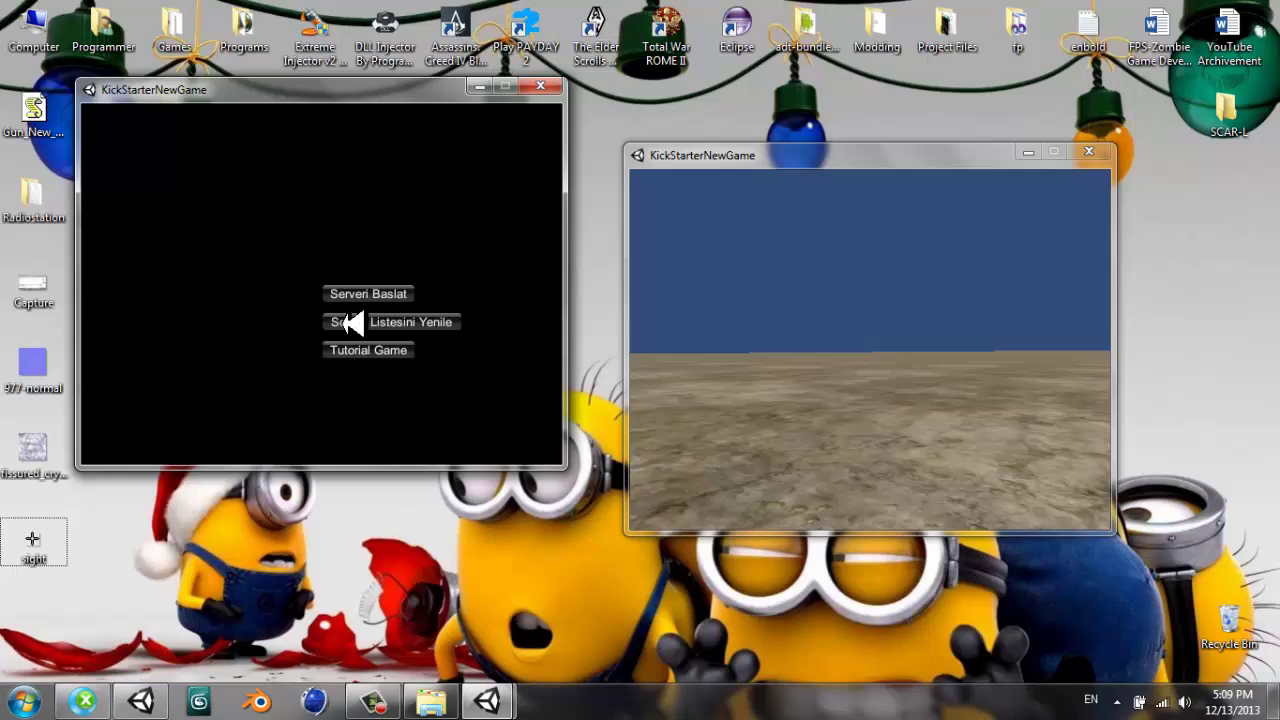
{"action": "left_click", "coordinate": [388, 348]}
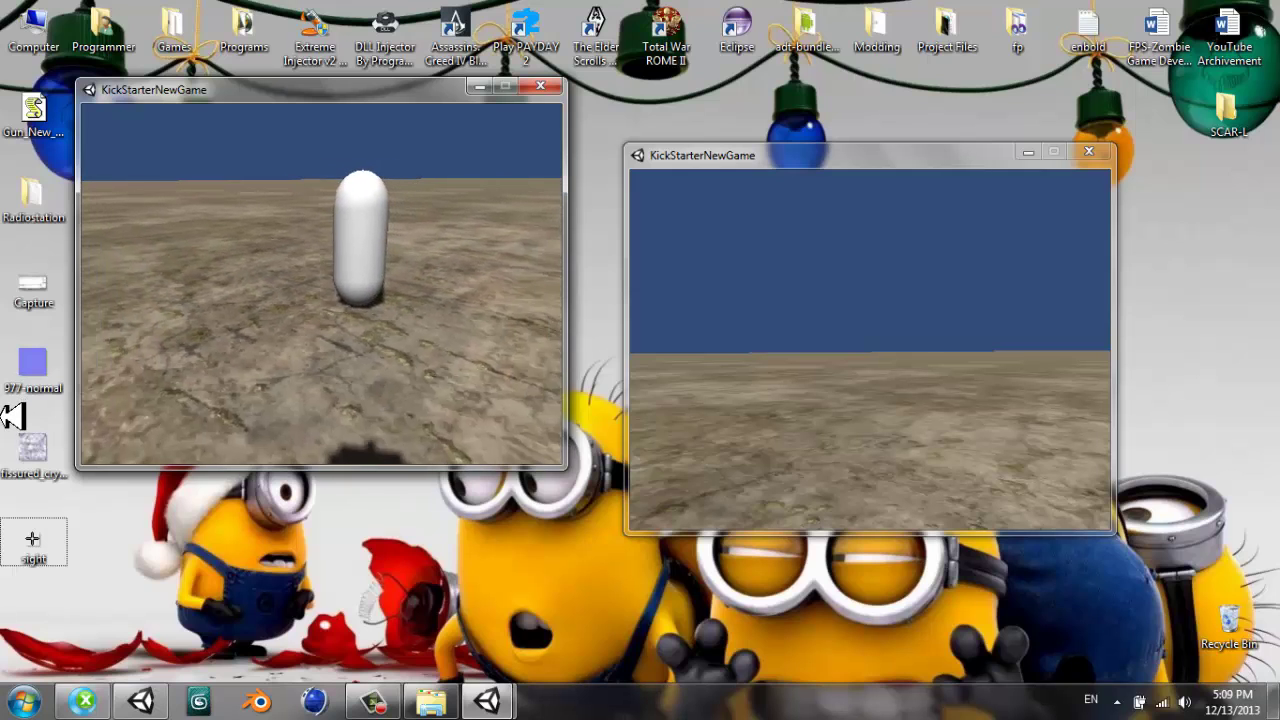
- Move the host's capsule sideways with D and A to check both players see it
{"action": "key", "text": "super"}
{"action": "left_click", "coordinate": [957, 401]}
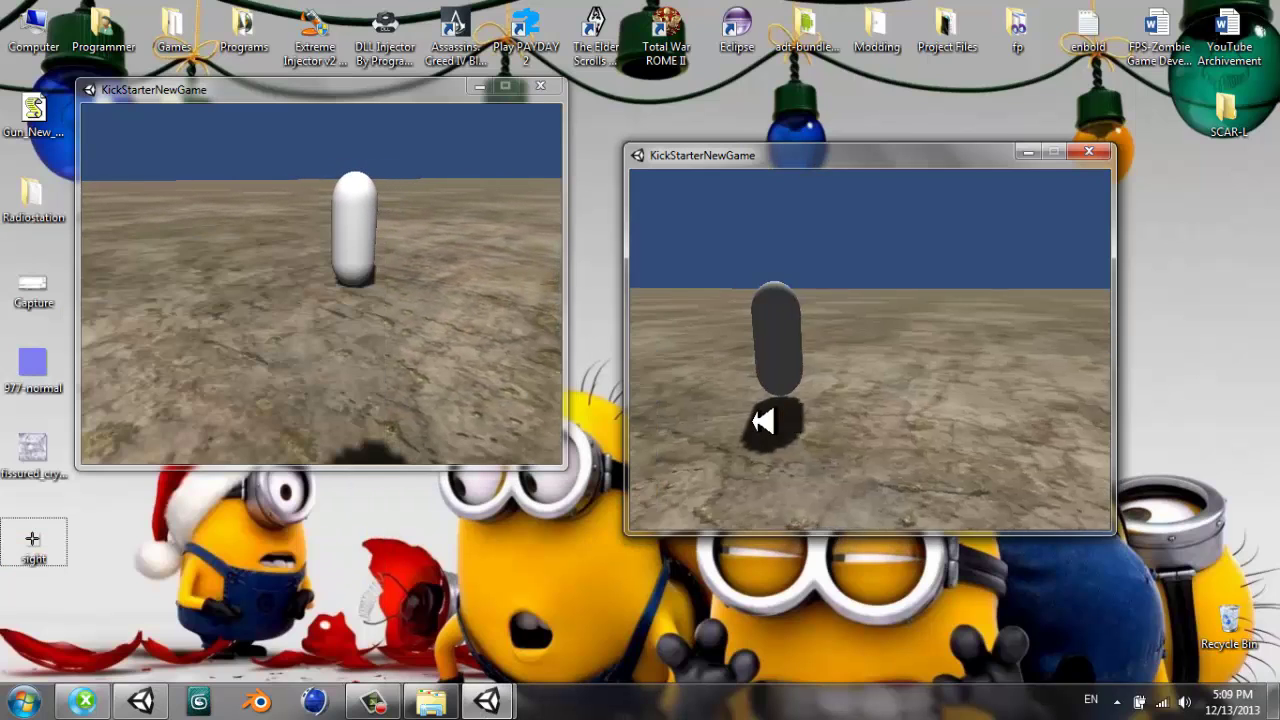
{"action": "key", "text": "d"}
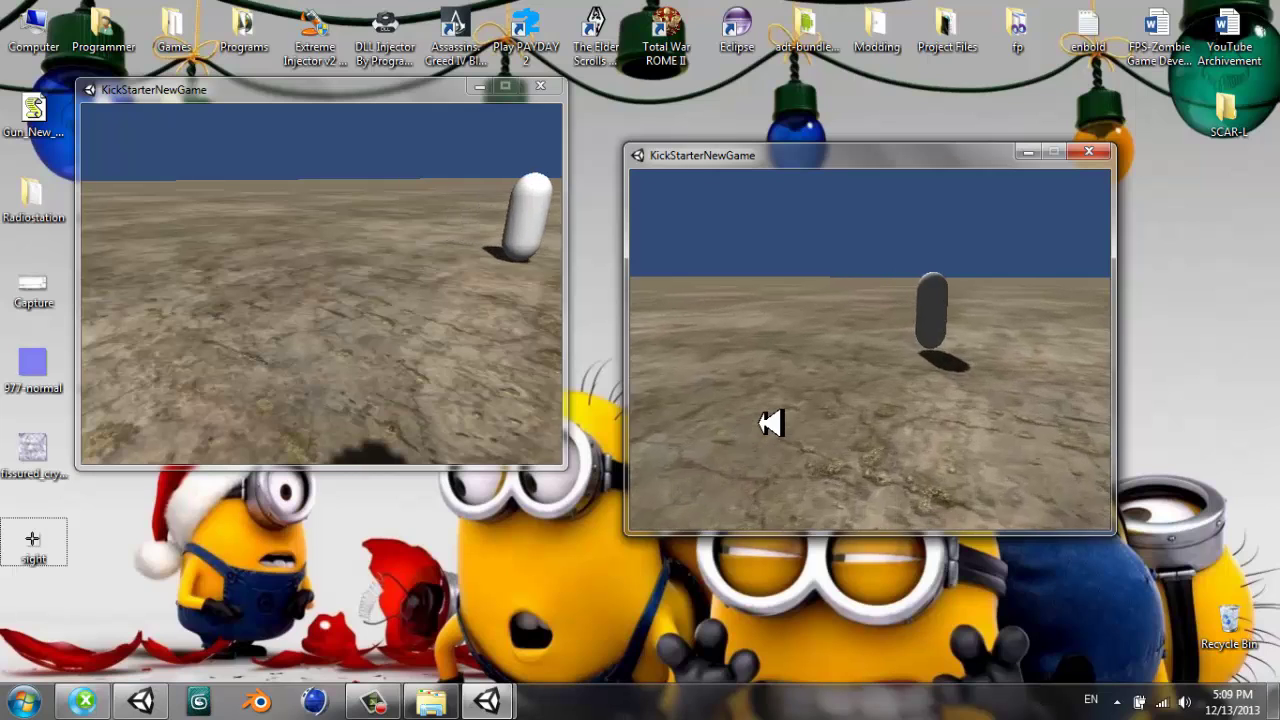
{"action": "key", "text": "a"}
- Close the second KickStarterNewGame instance
{"action": "key", "text": "super"}
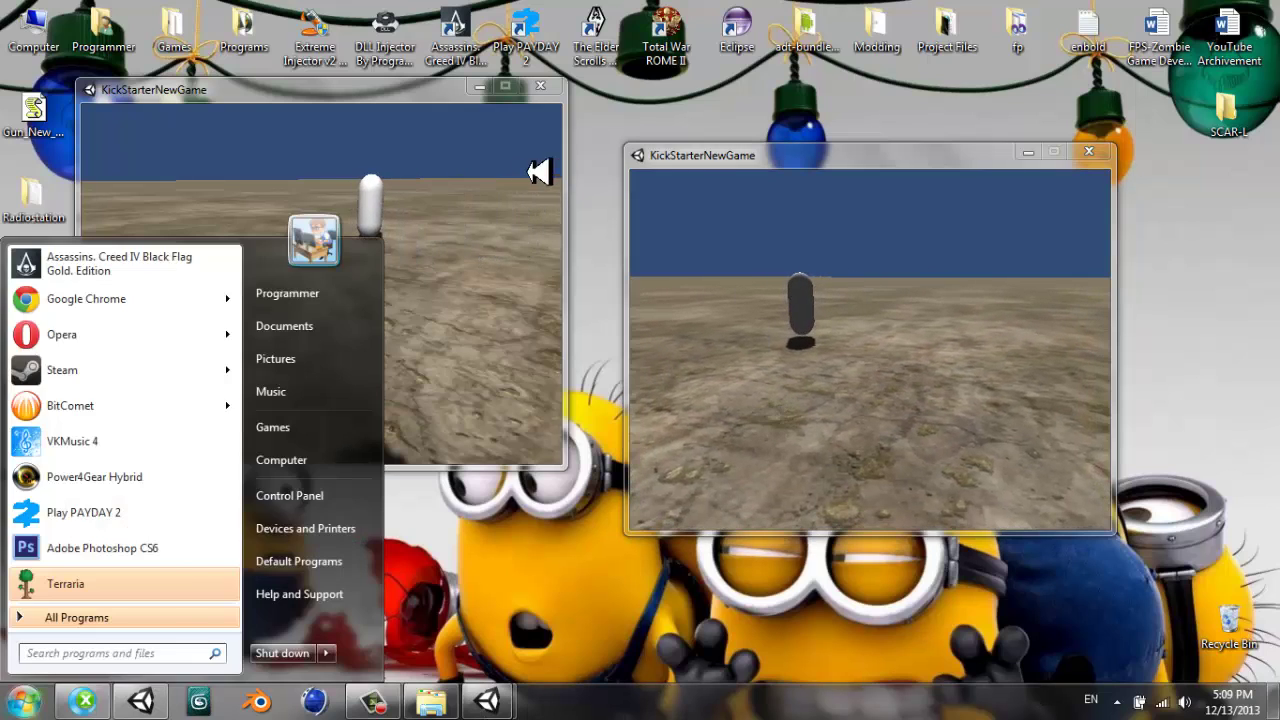
{"action": "left_click", "coordinate": [539, 172]}
{"action": "left_click", "coordinate": [540, 86]}
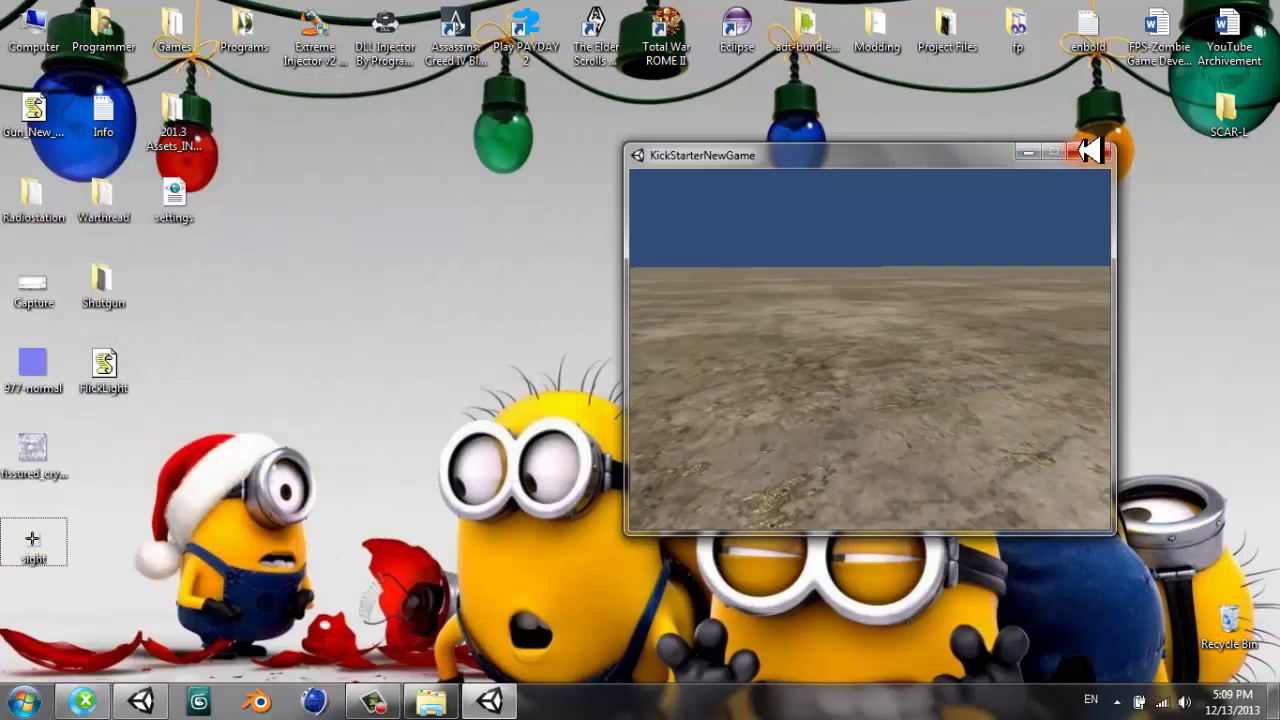
- Close the host KickStarterNewGame window and restore Camtasia Recorder from the taskbar
{"action": "left_click", "coordinate": [1088, 150]}
{"action": "left_click", "coordinate": [392, 700]}
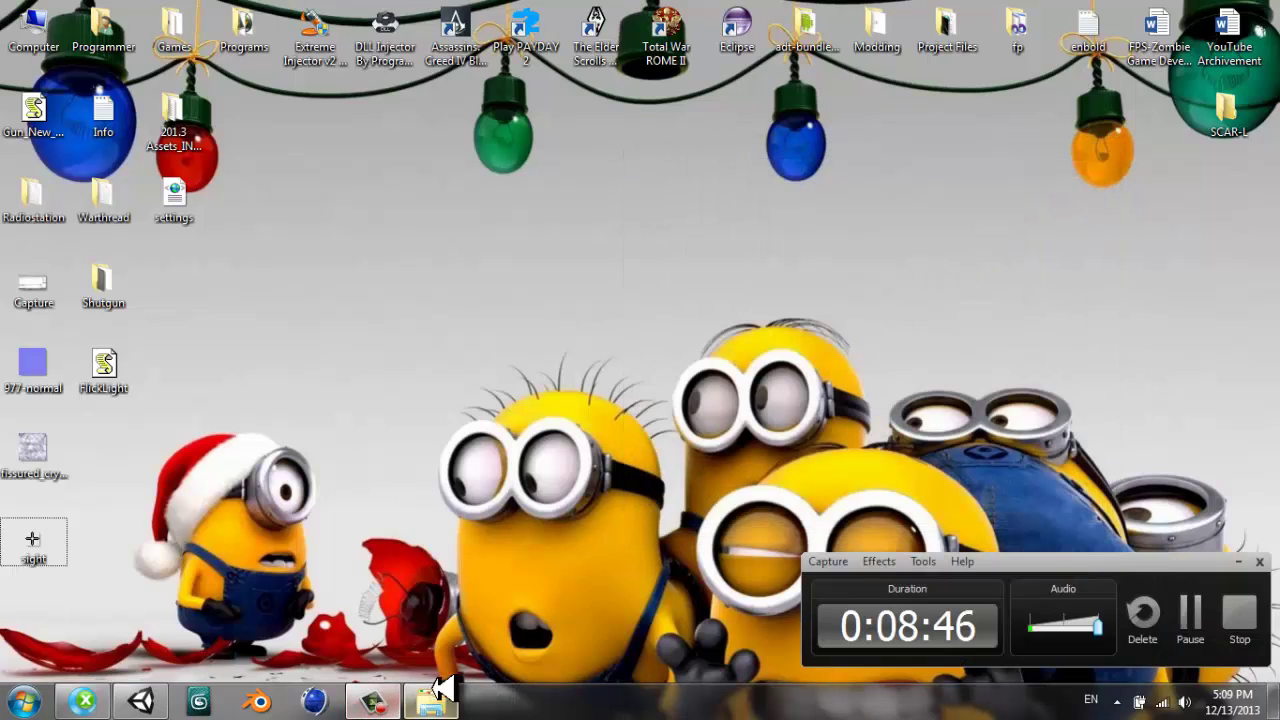